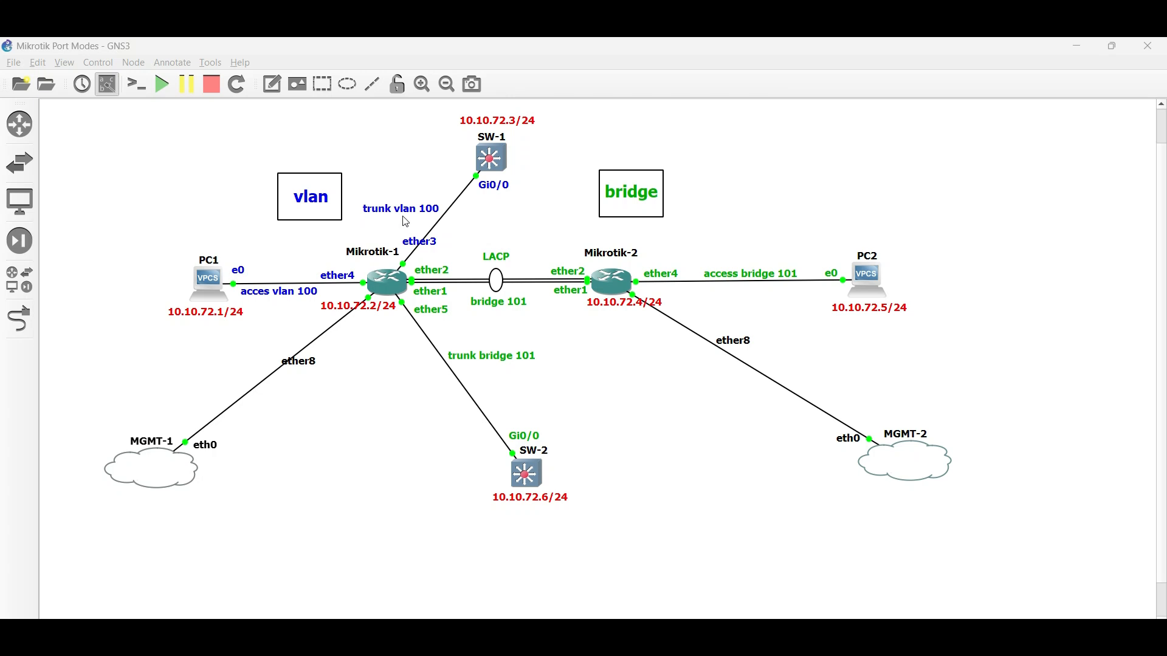
Examine the GNS3 topology: the VLAN side around Mikrotik-1, SW-1 and PC1, and the bridge side linked to Mikrotik-2.
left_click(297, 199)
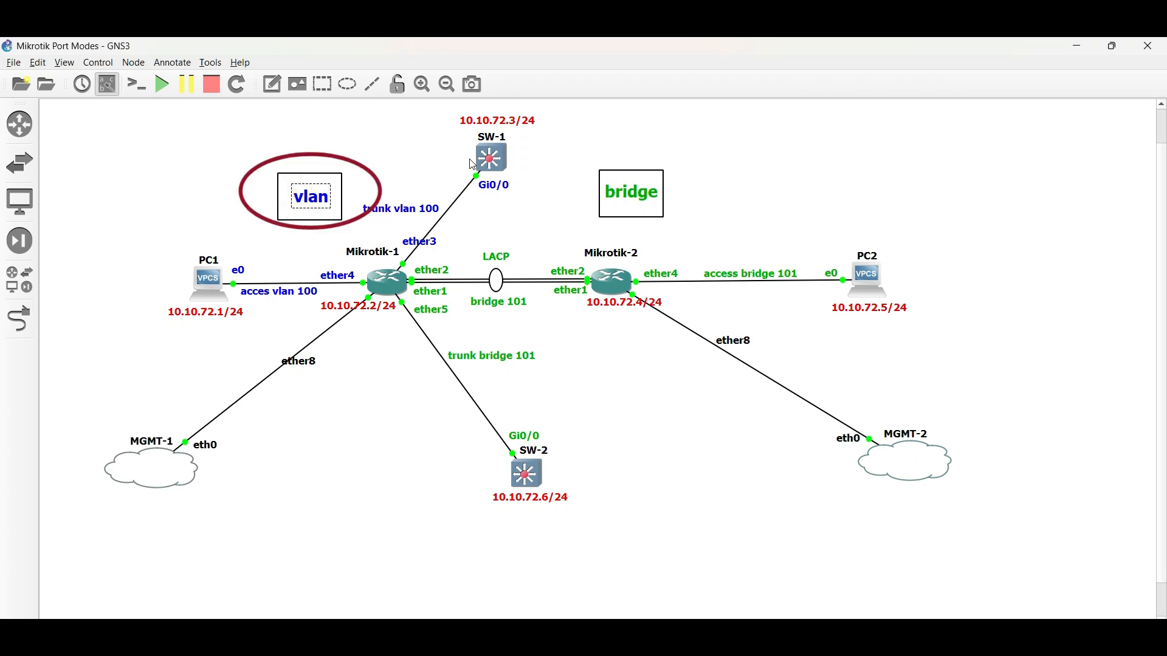
left_click(386, 287)
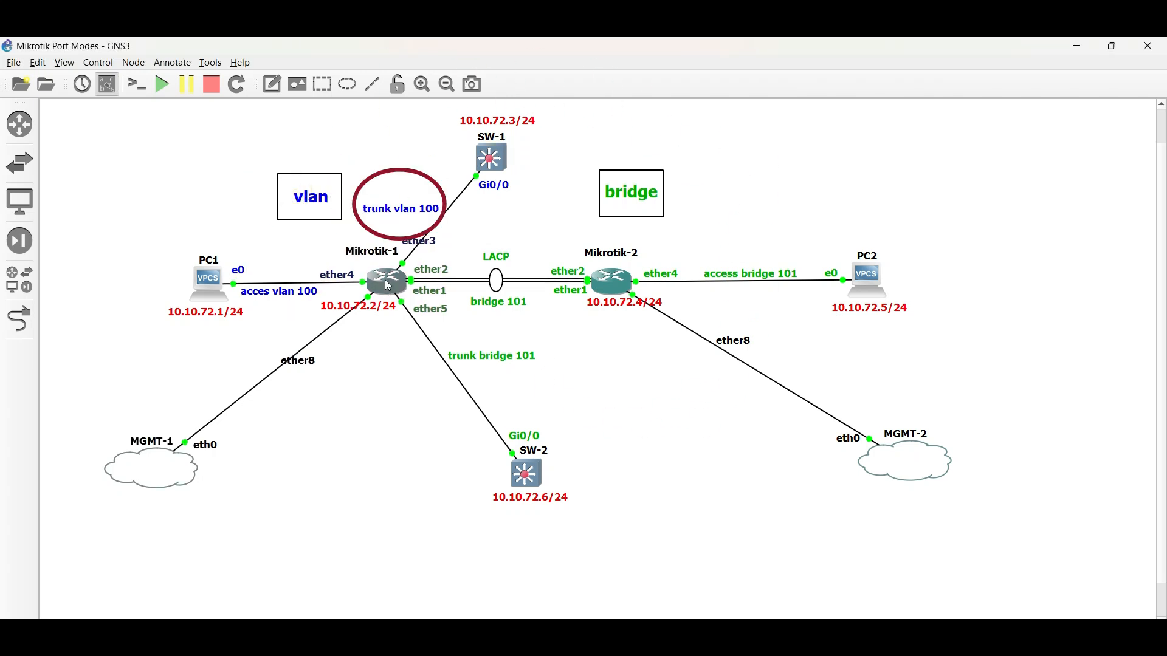
left_click(482, 159)
left_click(207, 278)
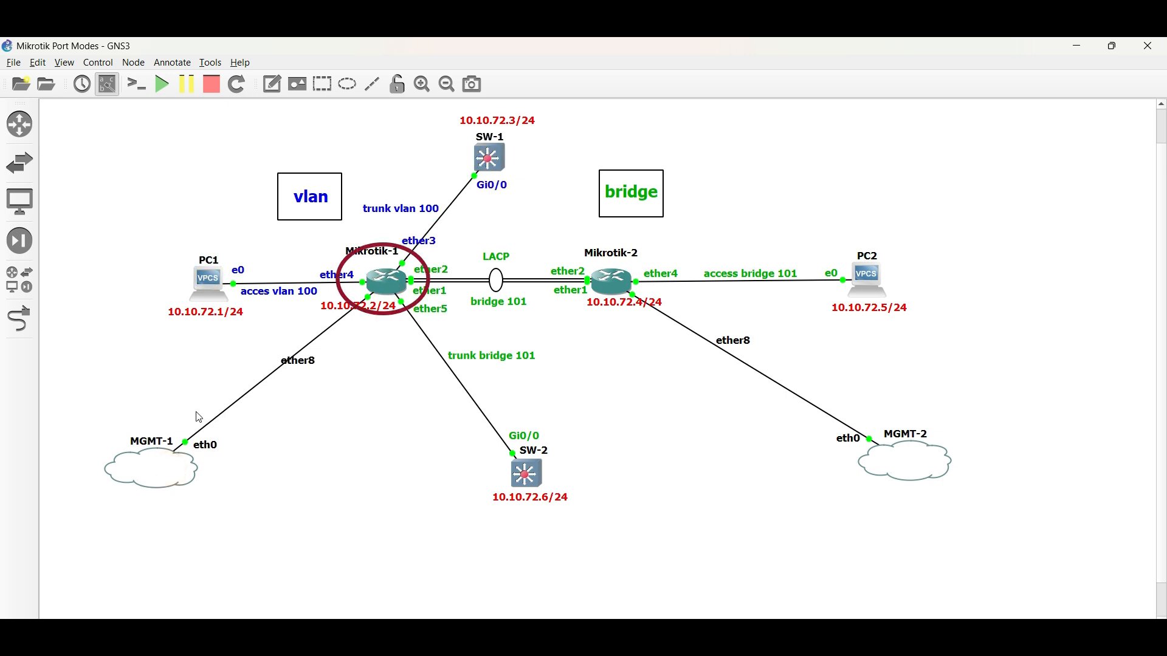
left_click(617, 190)
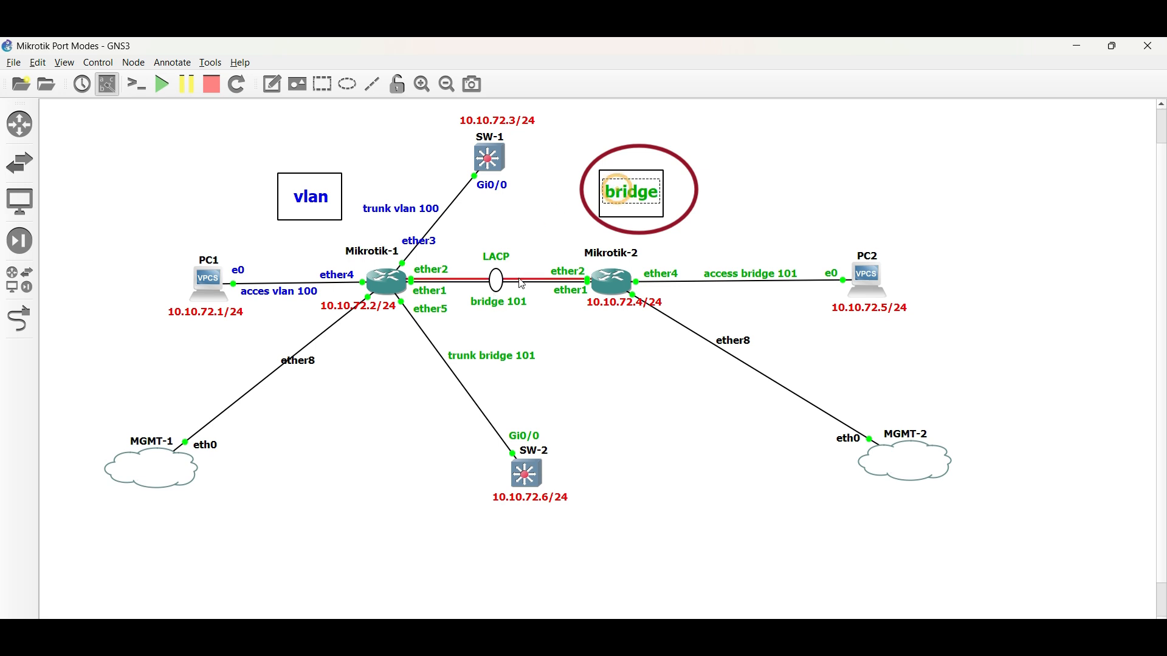
left_click(607, 282)
left_click(413, 279)
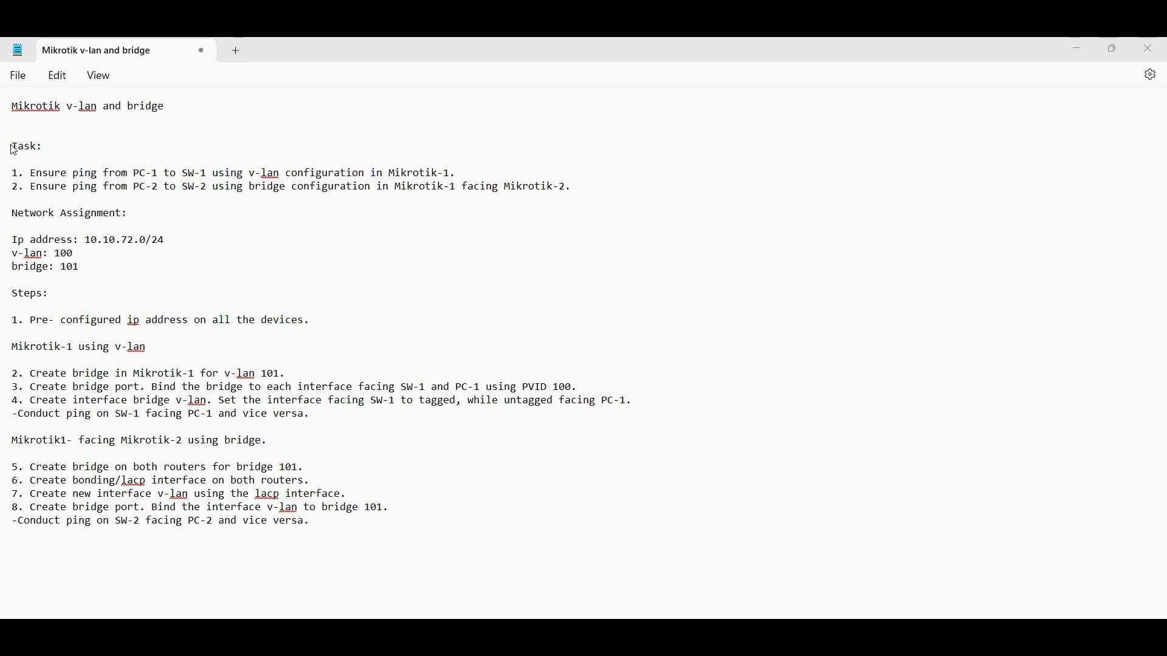
Review both ping tasks in the Mikrotik v-lan and bridge notes and locate PC1 and SW-1 in the GNS3 topology.
left_click_drag(13, 149, 467, 174)
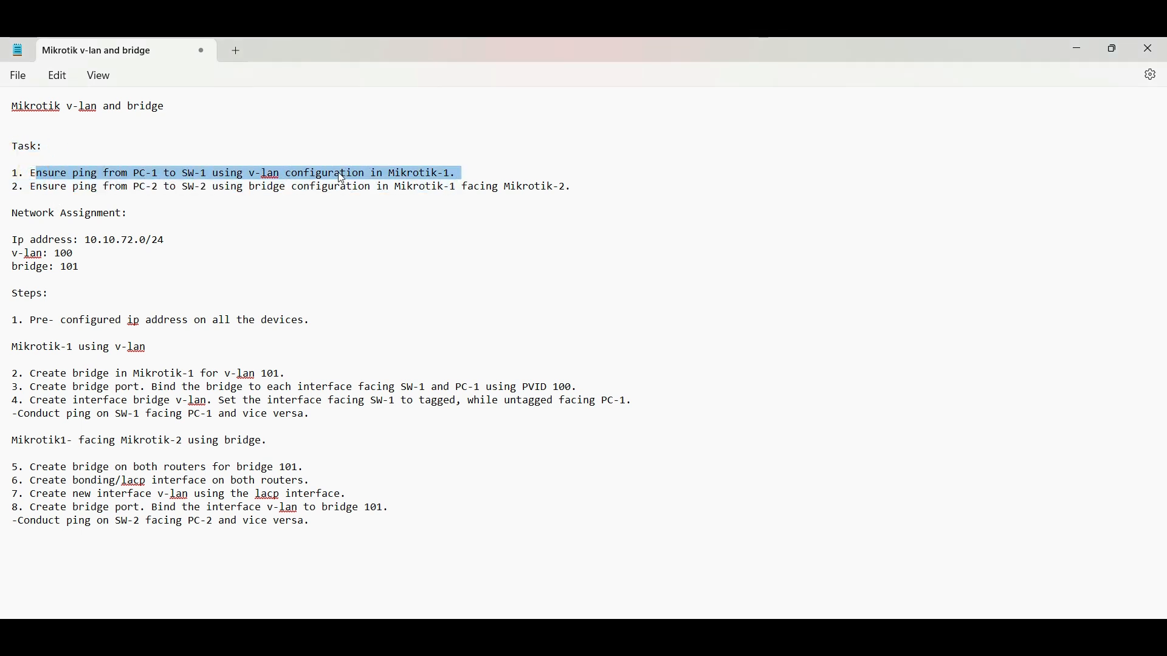
left_click(164, 173)
left_click_drag(133, 172, 206, 173)
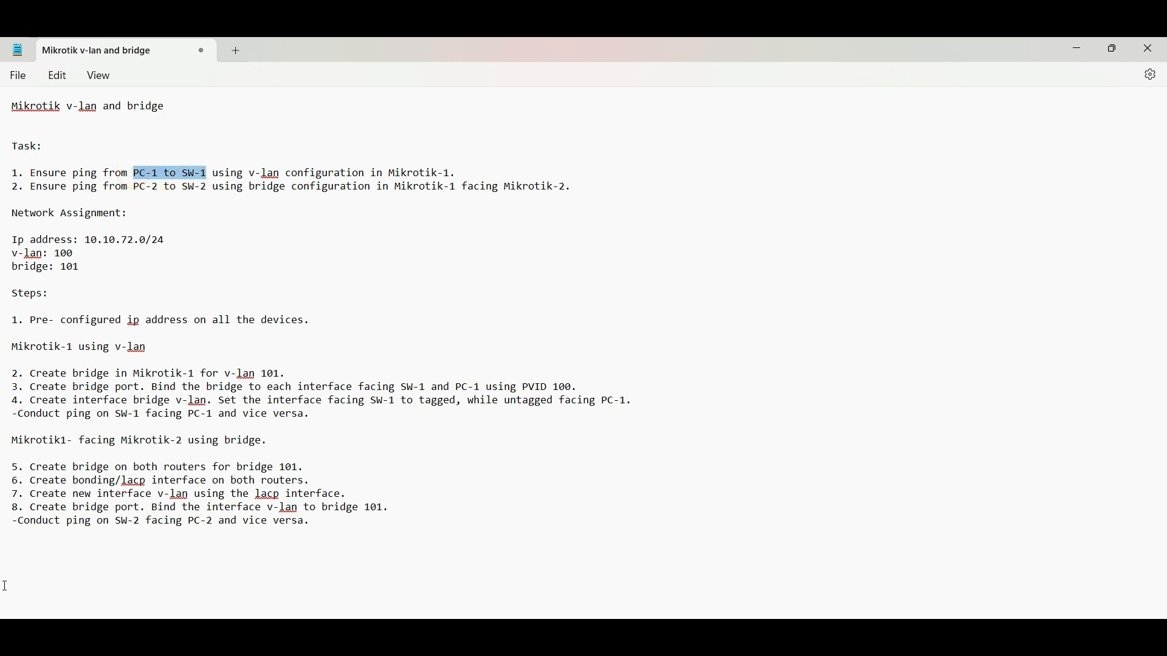
left_click(109, 635)
left_click(204, 280)
left_click(488, 122)
left_click(208, 313)
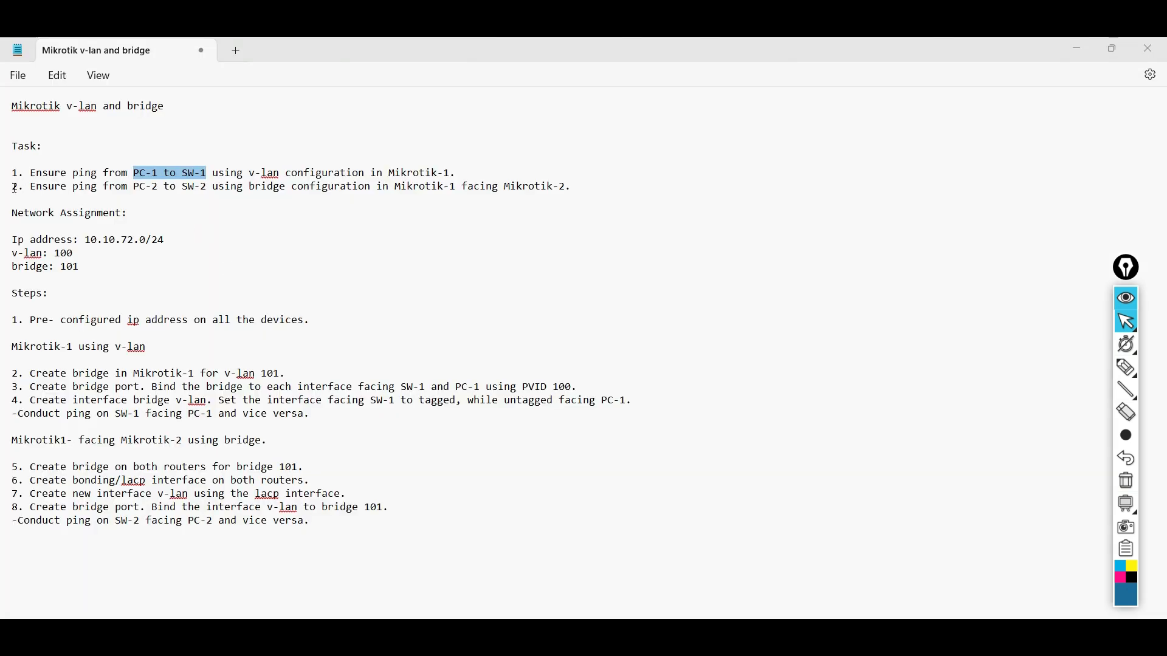
left_click_drag(14, 189, 577, 190)
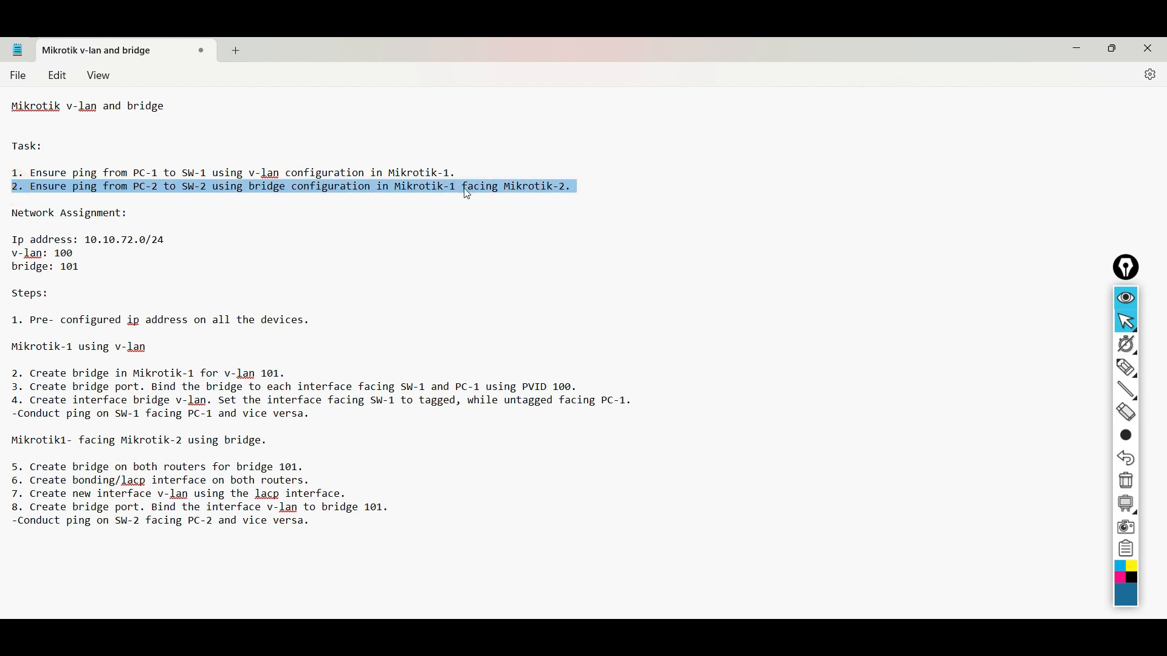
left_click(302, 193)
left_click_drag(135, 189, 208, 189)
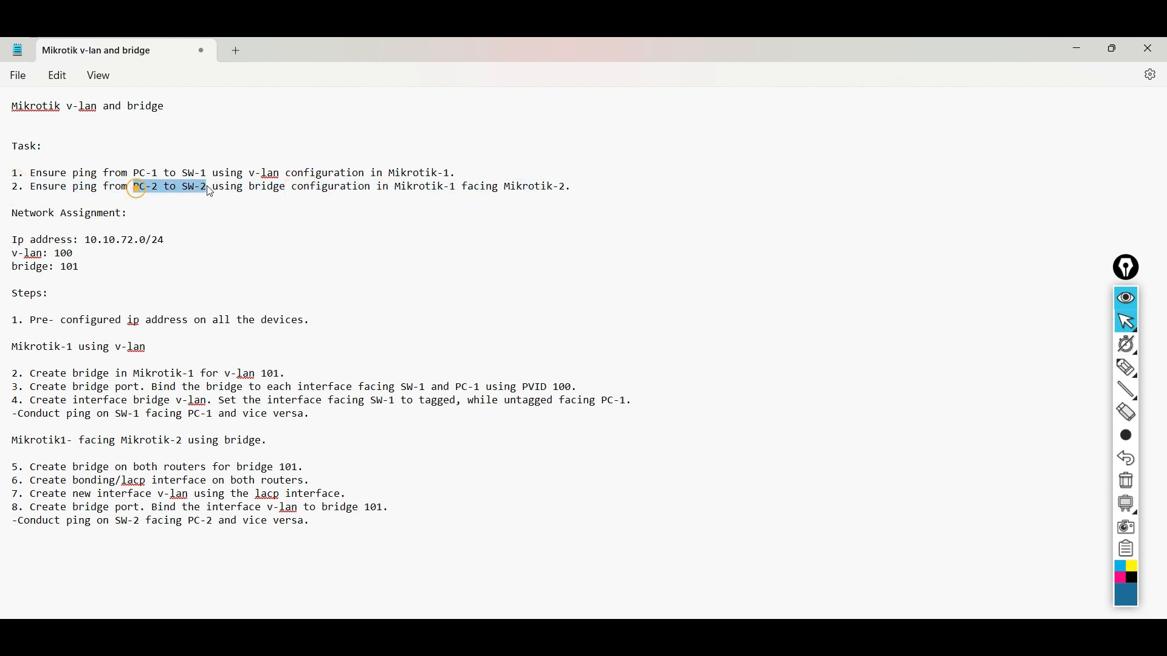
double_click(252, 188)
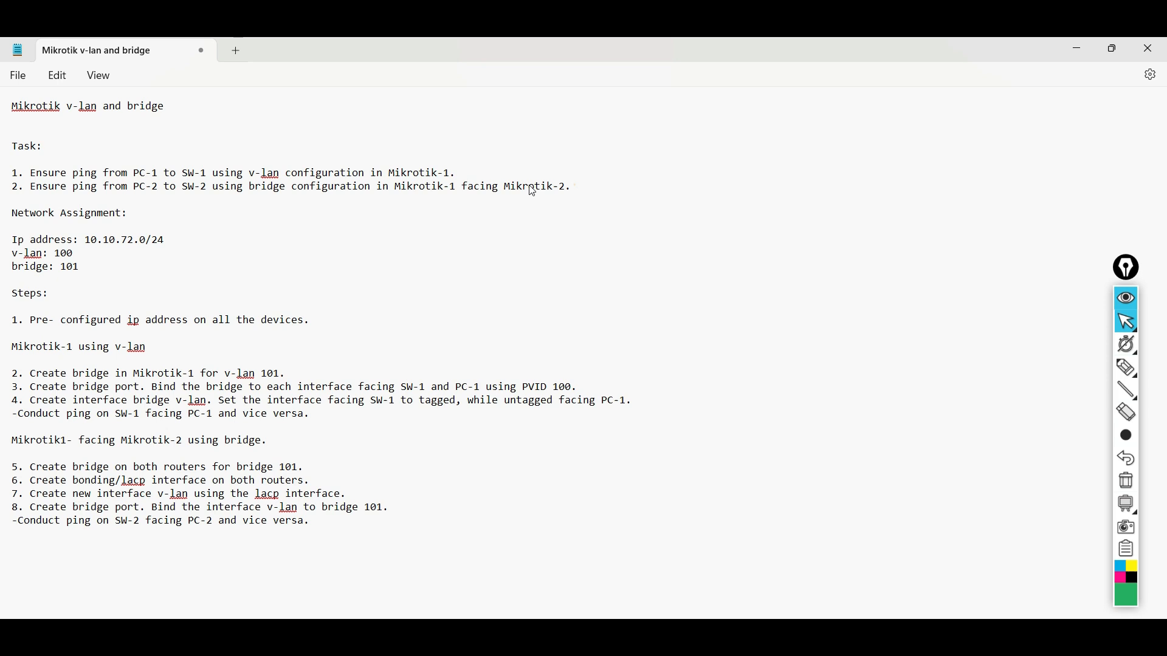
Review the network assignment in the notes and match the v-lan 100 and bridge 101 entries to the link labels in the GNS3 topology.
left_click_drag(583, 188, 103, 225)
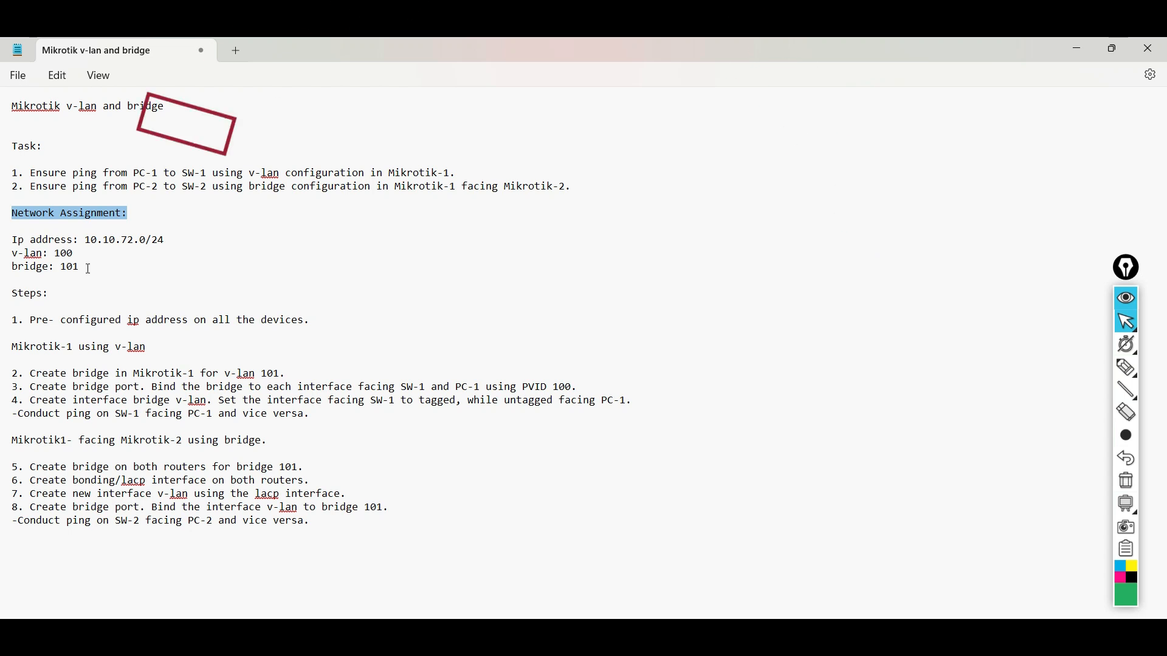
left_click_drag(13, 245, 162, 243)
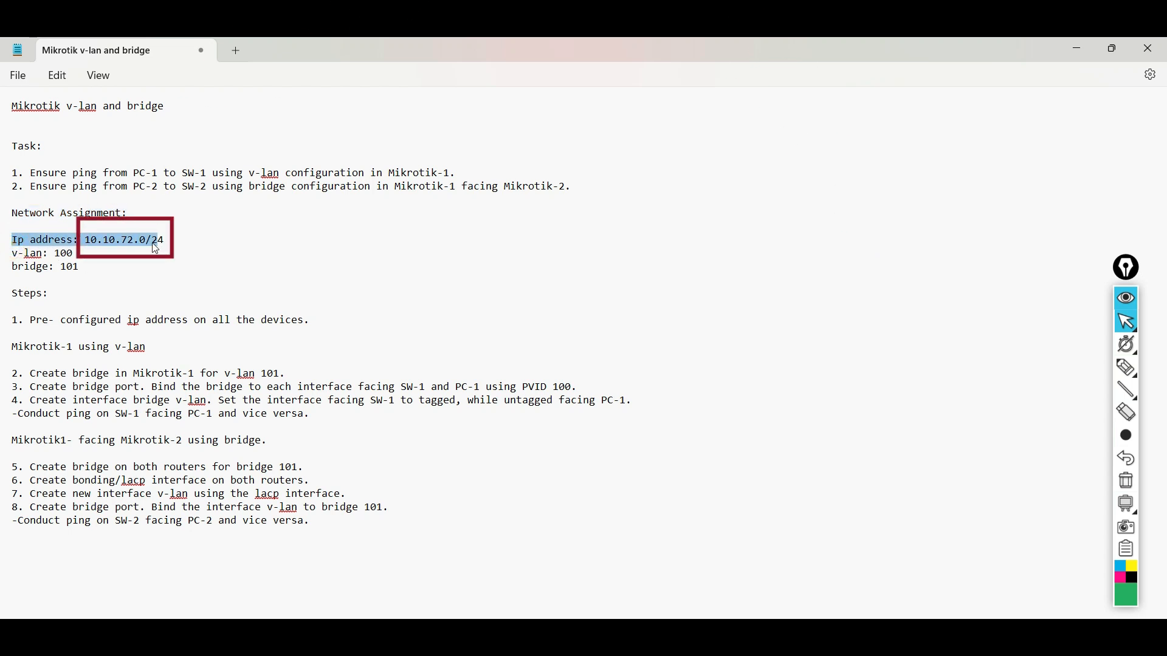
left_click(157, 249)
left_click_drag(91, 241, 160, 242)
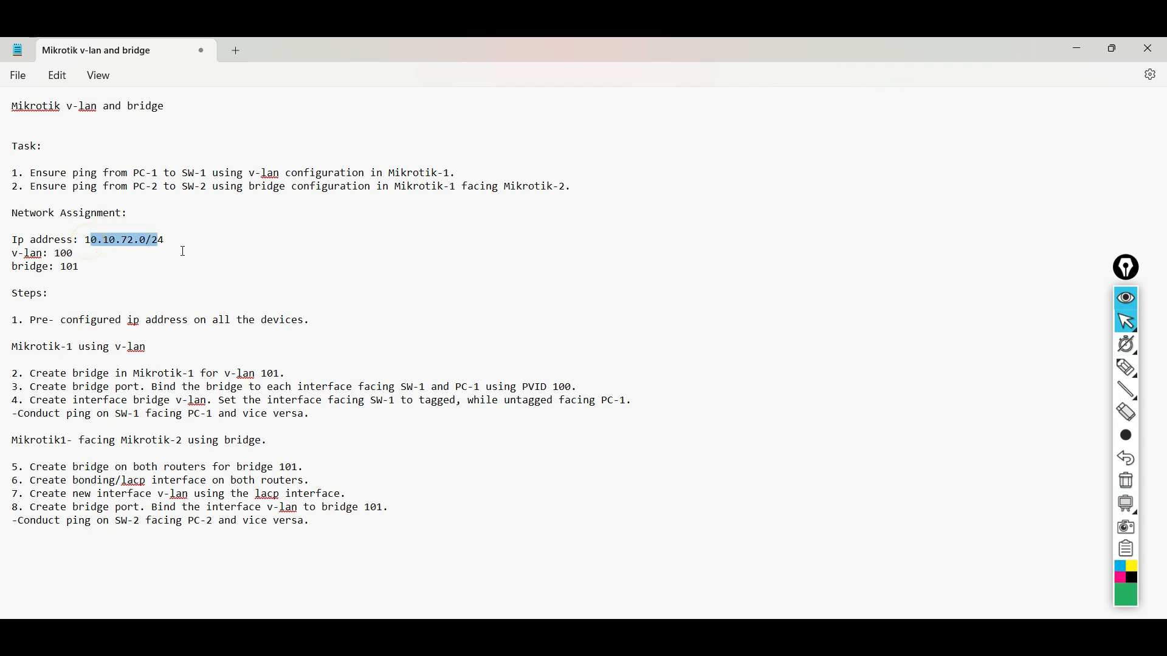
left_click_drag(15, 255, 75, 258)
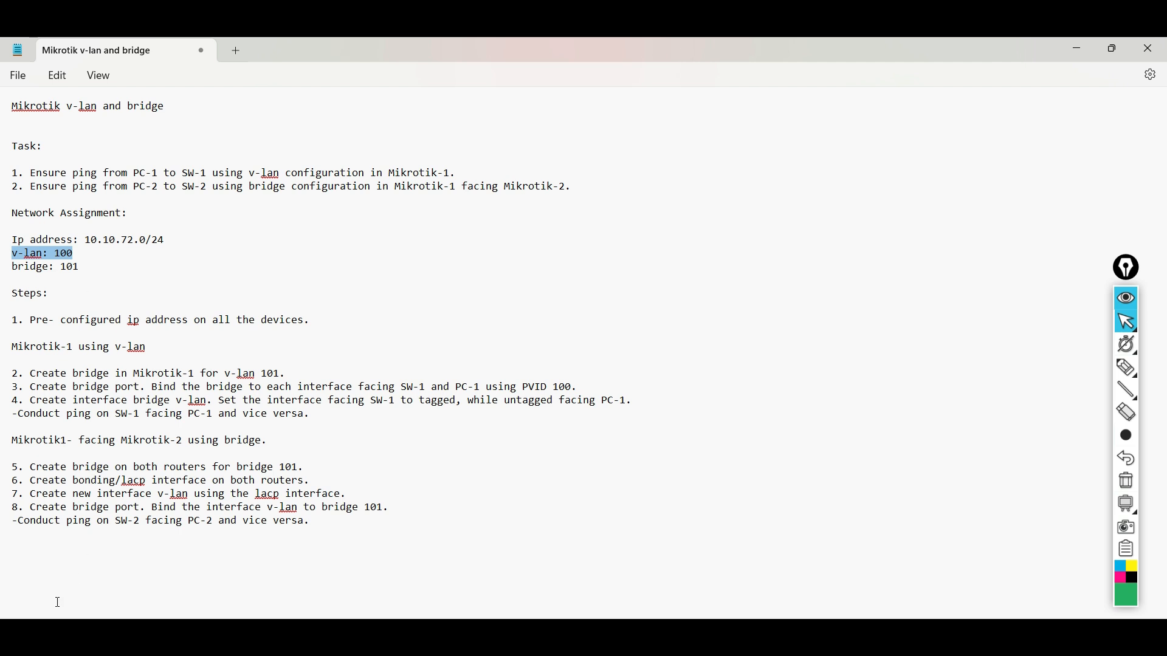
key("alt+Tab")
left_click(394, 211)
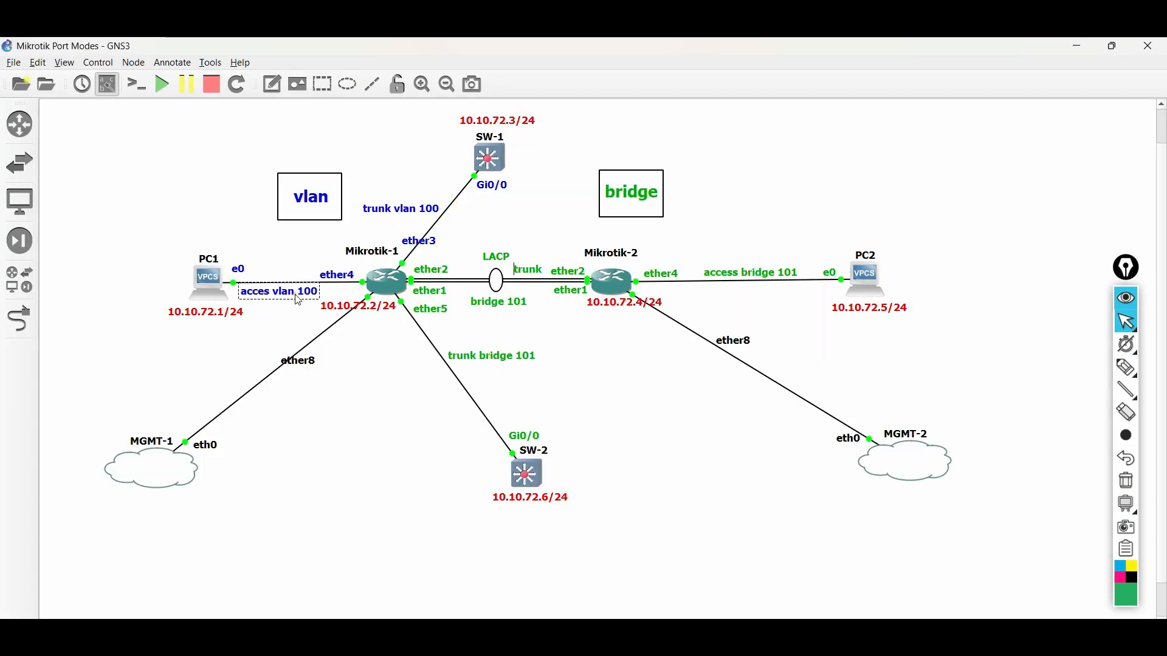
key("alt+Tab")
left_click_drag(81, 268, 6, 273)
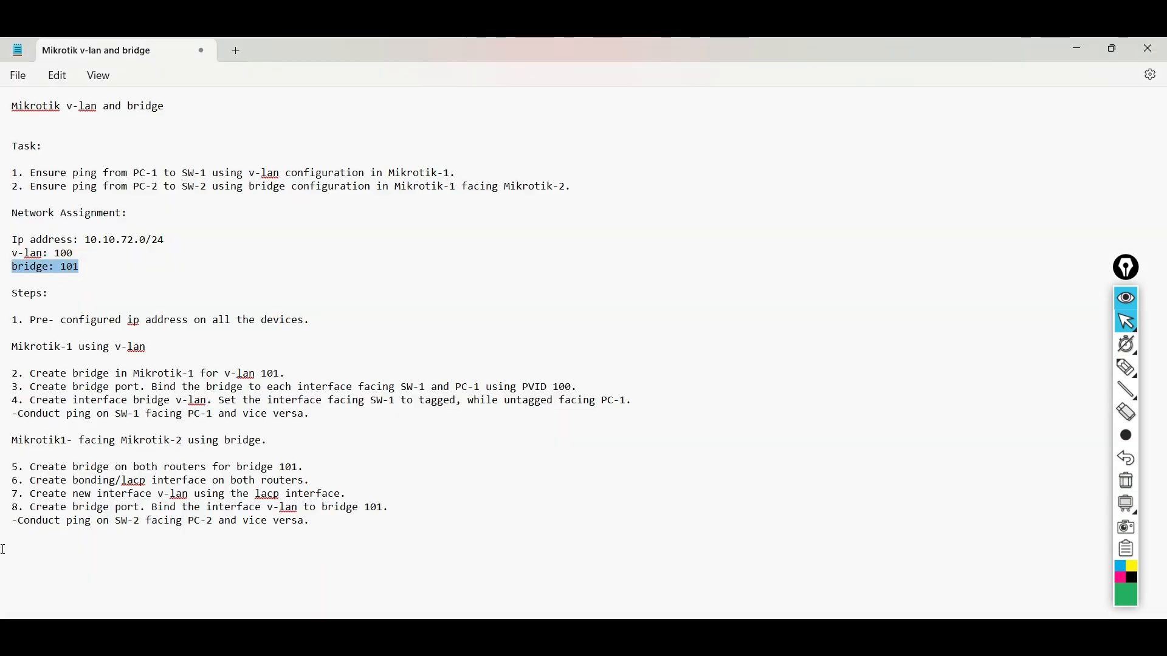
key("alt+Tab")
left_click(495, 303)
left_click(486, 355)
left_click(725, 270)
key("alt+Tab")
Read the first step on pre-configured IP addresses in the notes, and check the PC and switch address labels in the GNS3 topology.
left_click_drag(63, 292, 6, 297)
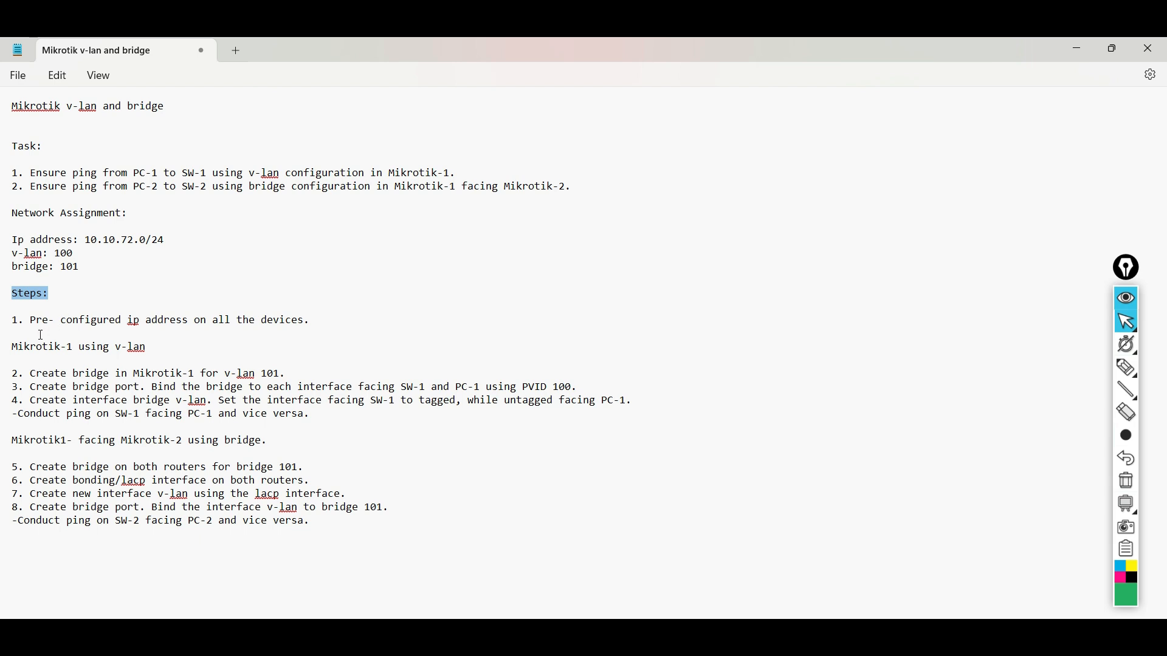
left_click_drag(13, 321, 317, 322)
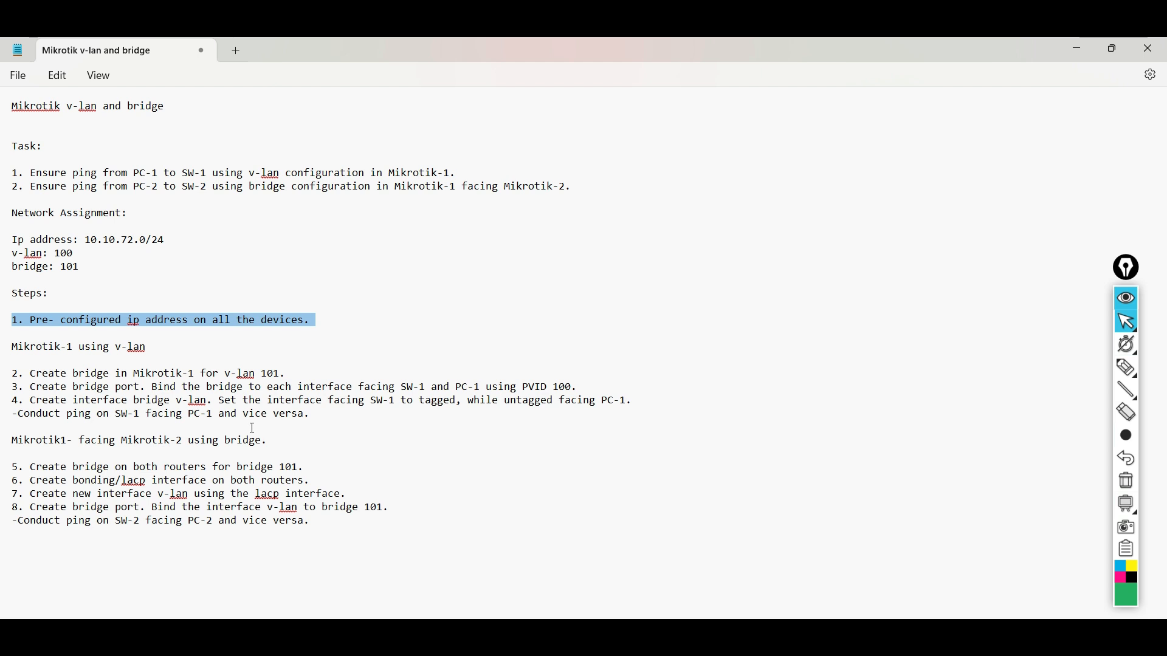
key("alt+Tab")
left_click(201, 312)
left_click(878, 308)
left_click(535, 501)
left_click(493, 120)
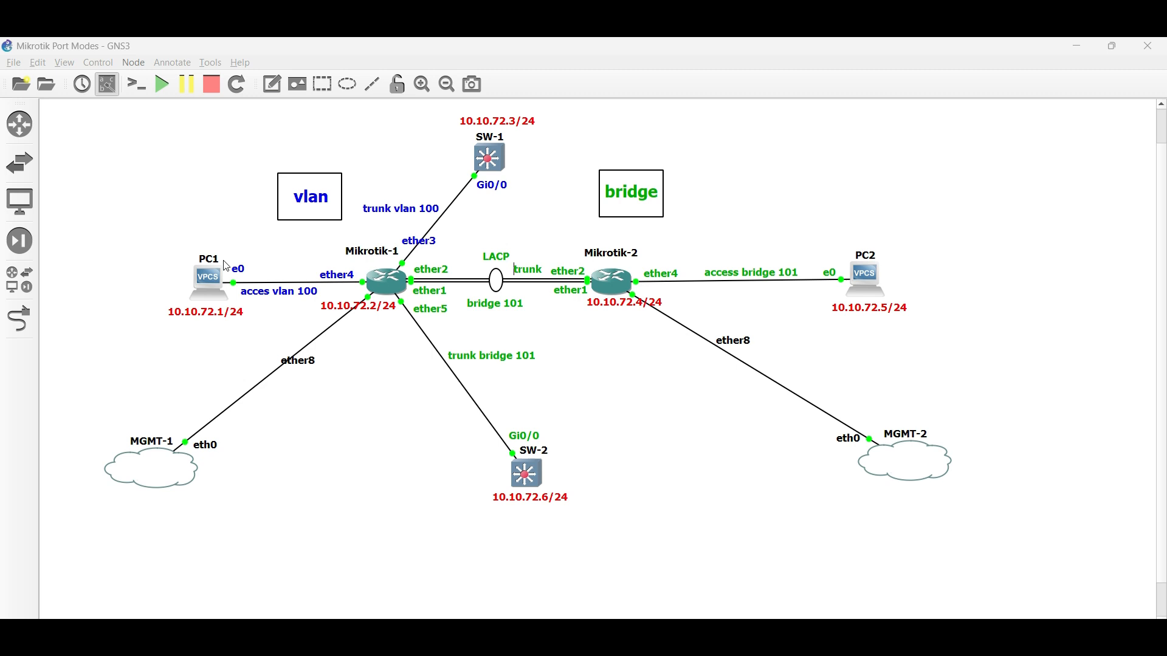
Open the PC1 console and display its IP configuration with show ip.
double_click(203, 280)
type("show ip")
key("Return")
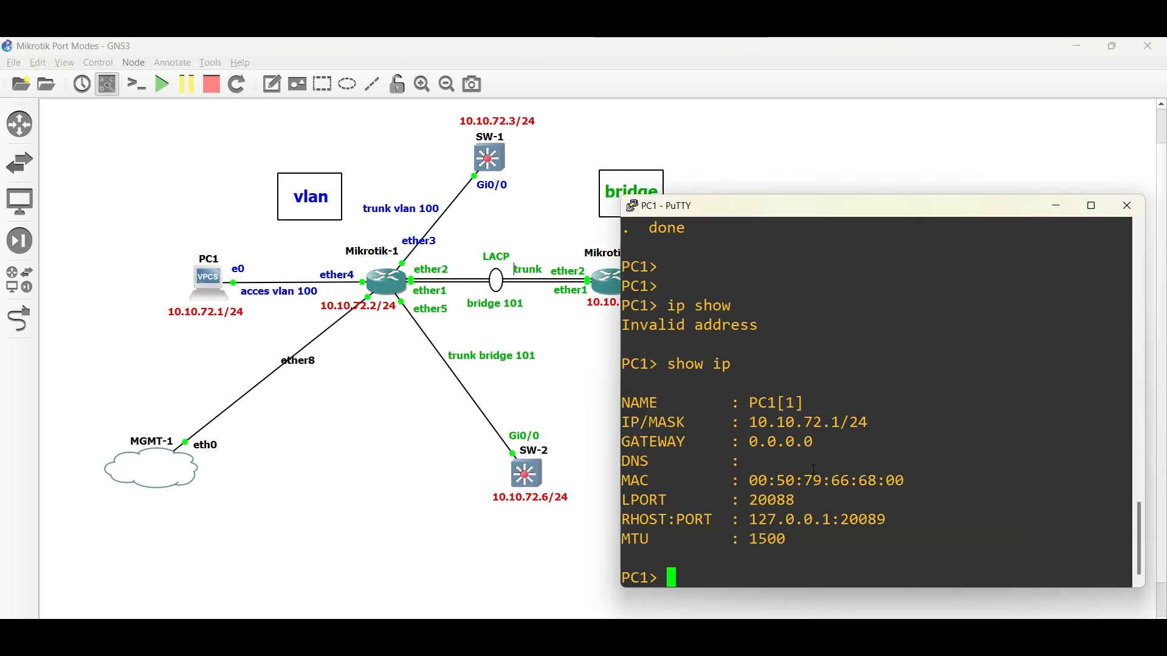
double_click(835, 423)
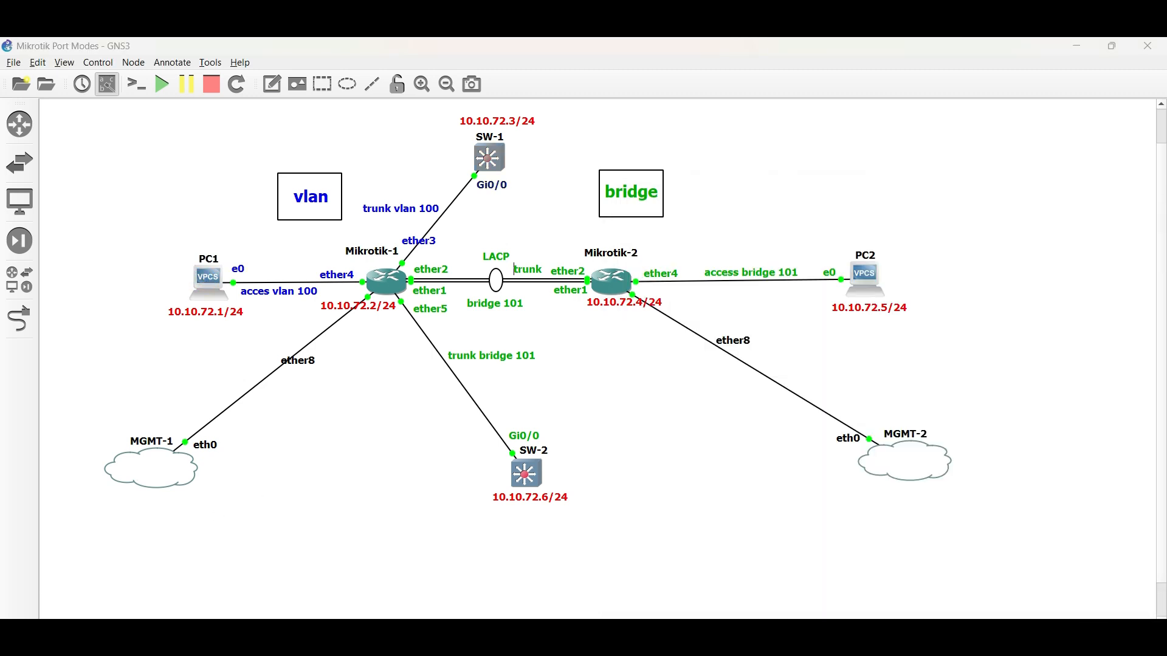
Open the SW-1 console and list its interface addresses with show ip int br, checking the Vlan100 entry.
type("show ip int br")
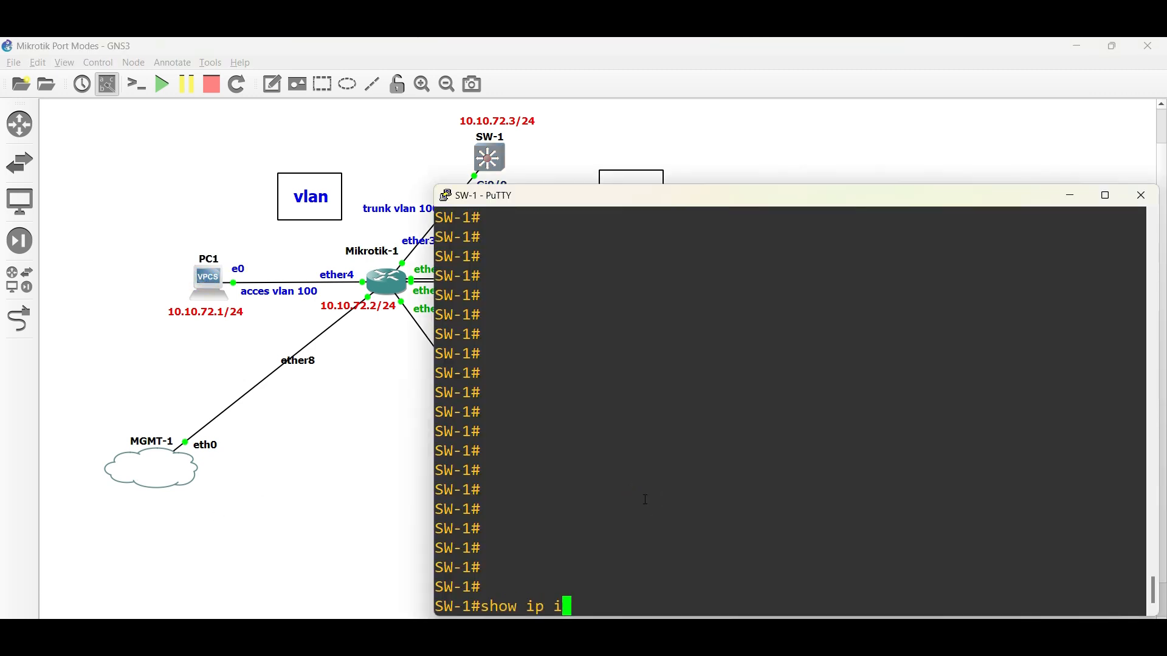
key("Return")
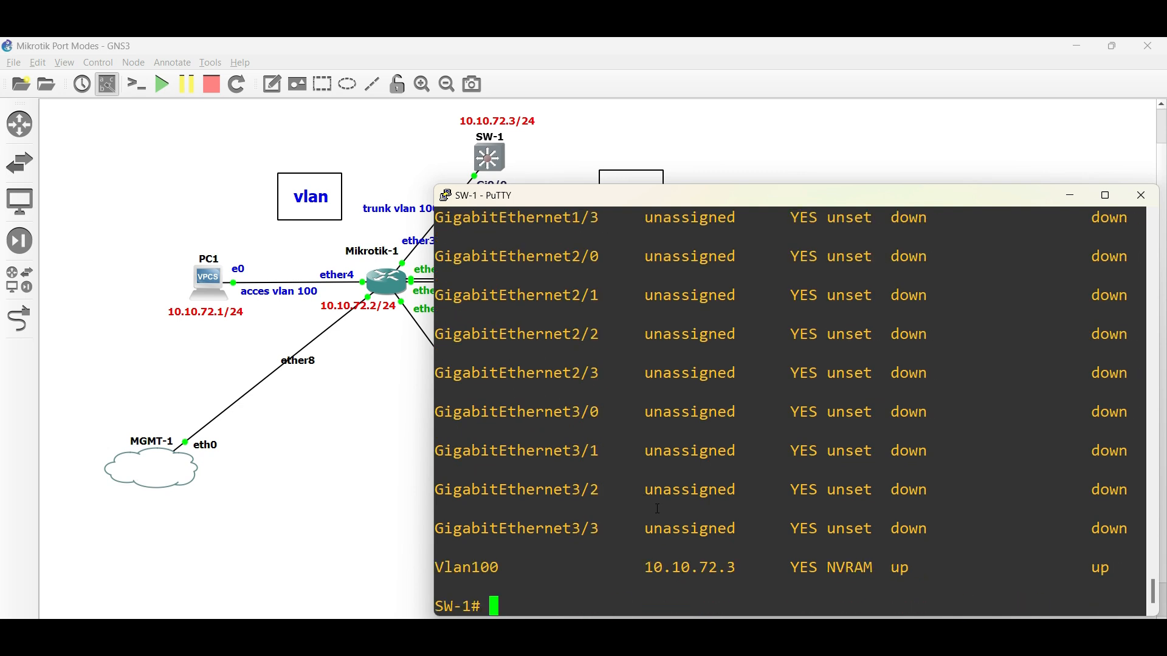
double_click(696, 568)
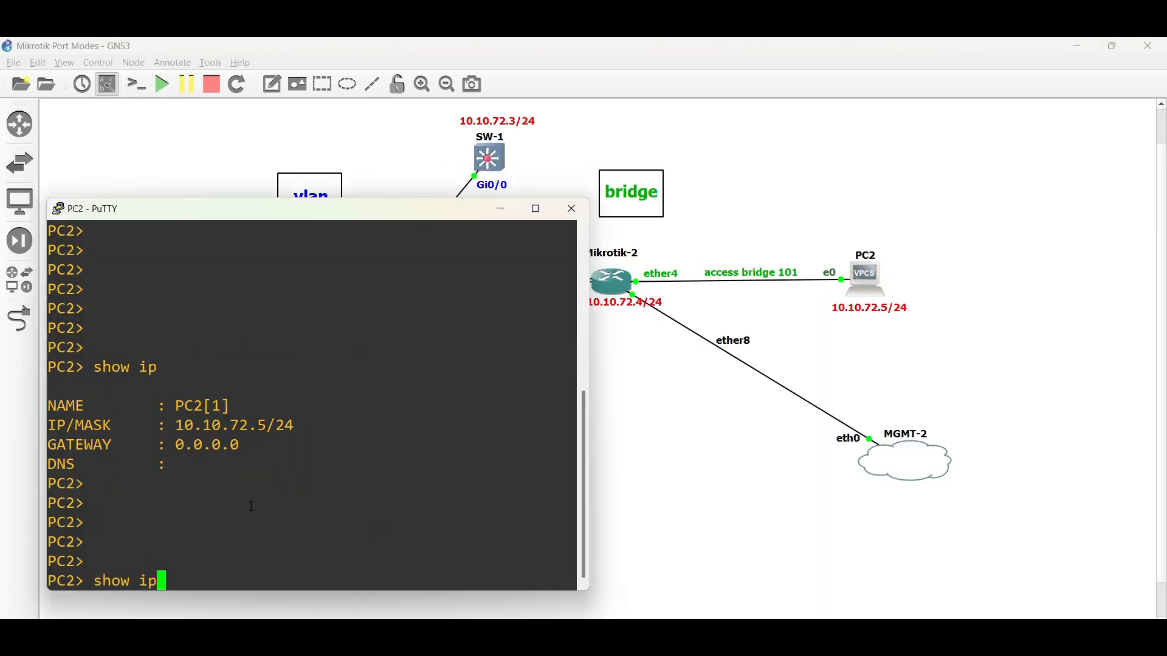
Display PC2's IP configuration with show ip and check the Vlan101 address in the SW-2 console.
key("Return")
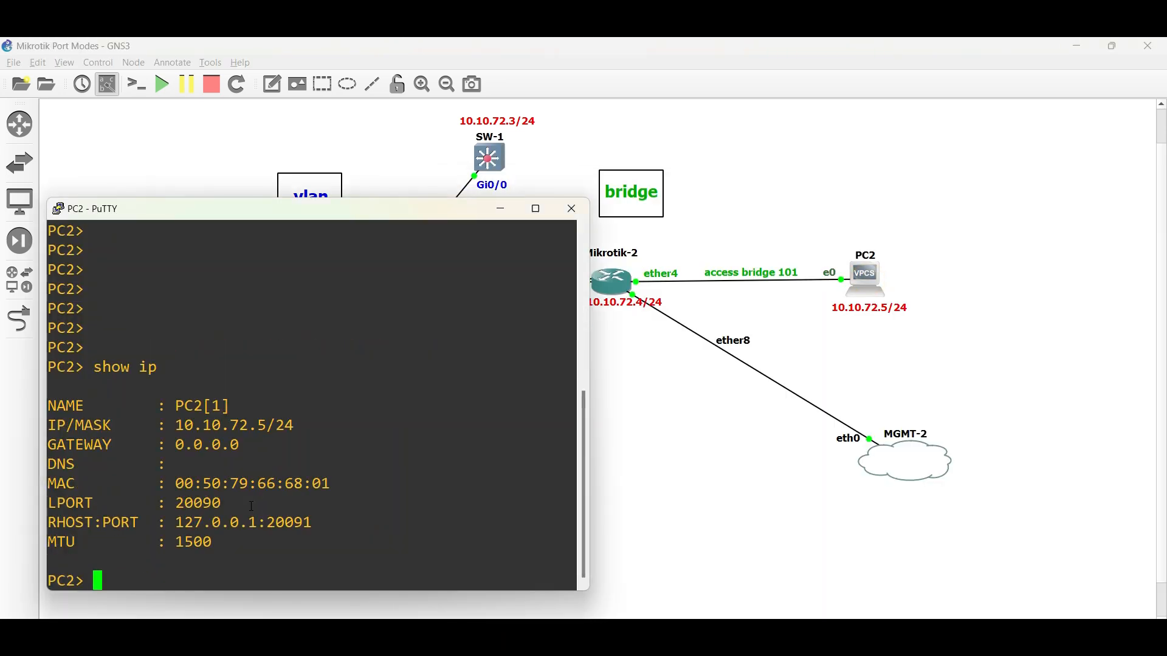
double_click(234, 425)
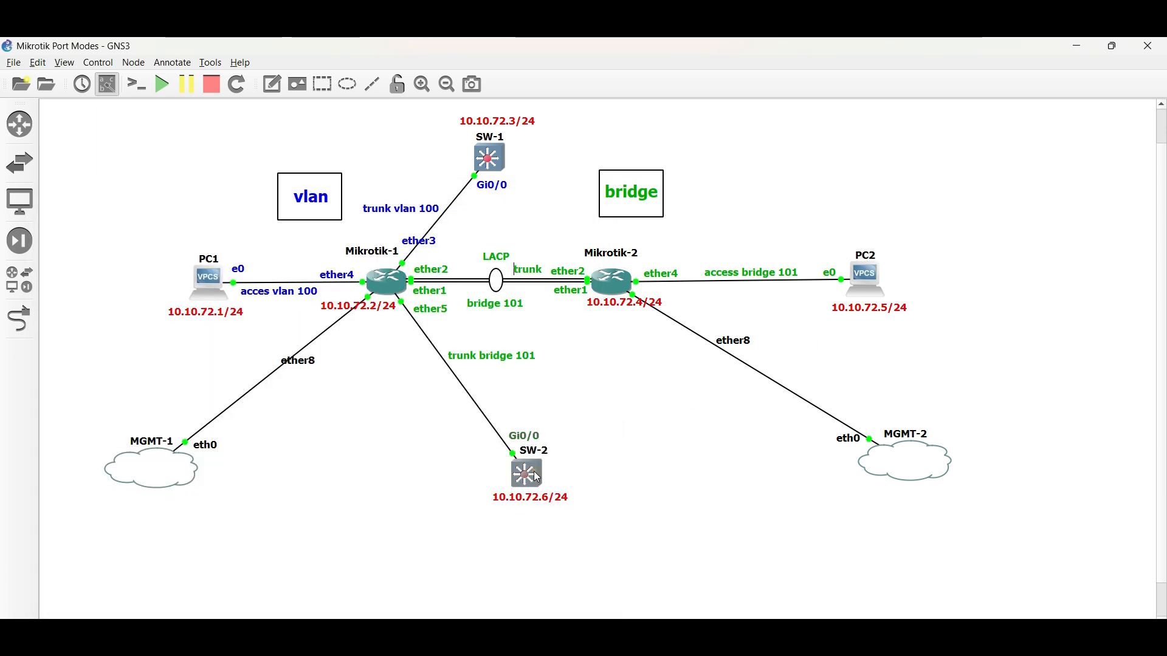
double_click(779, 373)
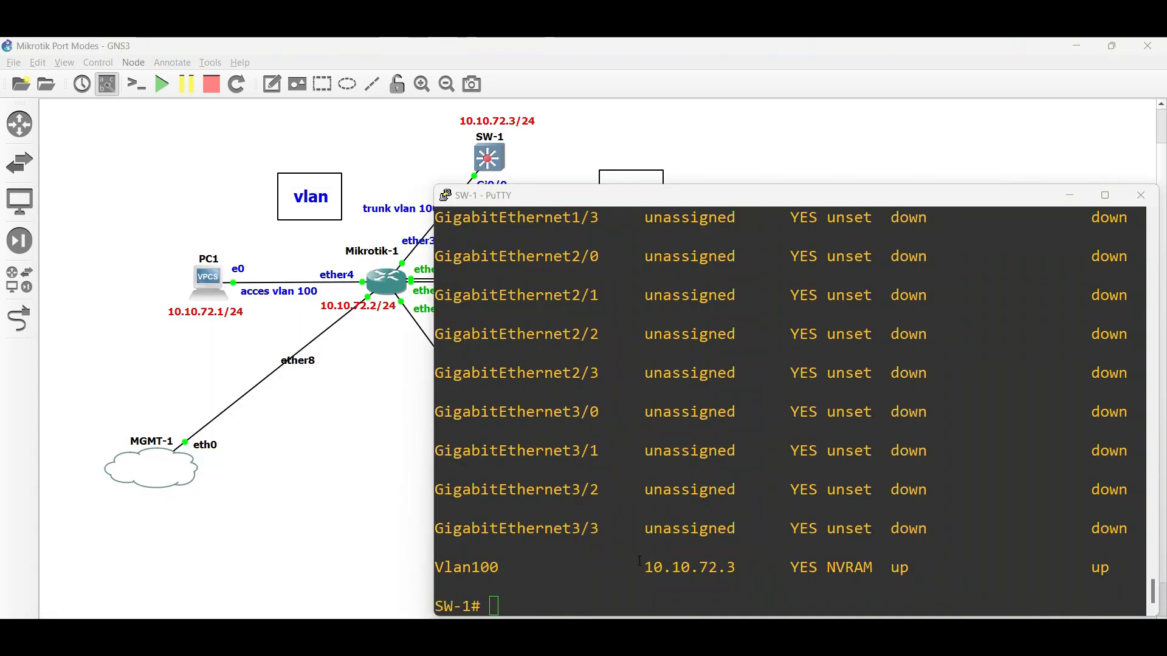
Test connectivity by pinging 10.10.72.1 from SW-1 and 10.10.72.5 from SW-2.
type("ping 10.10.72.1")
key("Return")
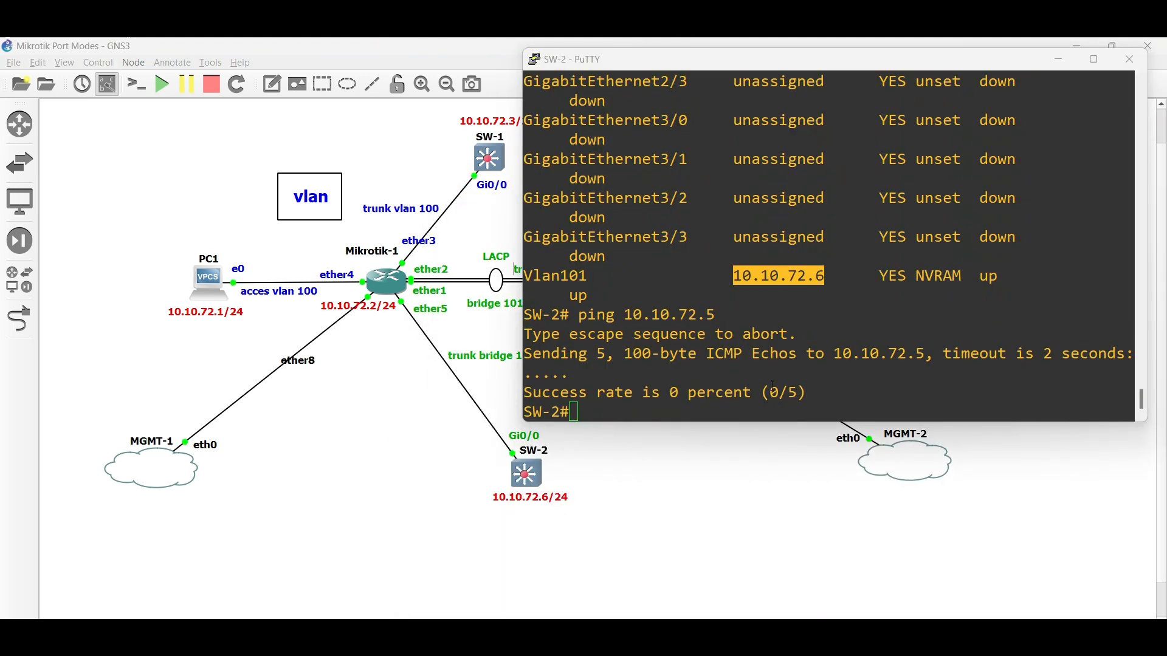
Display the MAC address table for VLAN 101 in the SW-2 console.
left_click(772, 386)
type("show mac ad")
key("Tab")
type("vl")
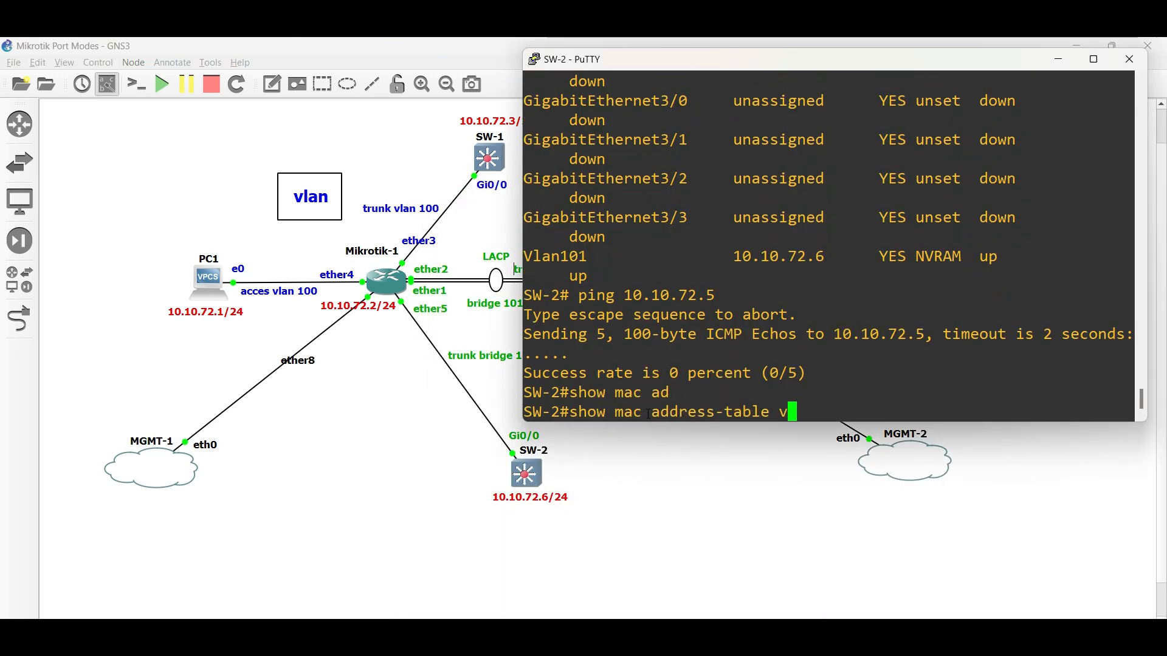
key("Tab")
type("101")
key("Return")
Display the details of VLAN ID 101 on SW-2 with the show vlan command.
type("show vl")
key("Tab")
type("id 101")
key("Return")
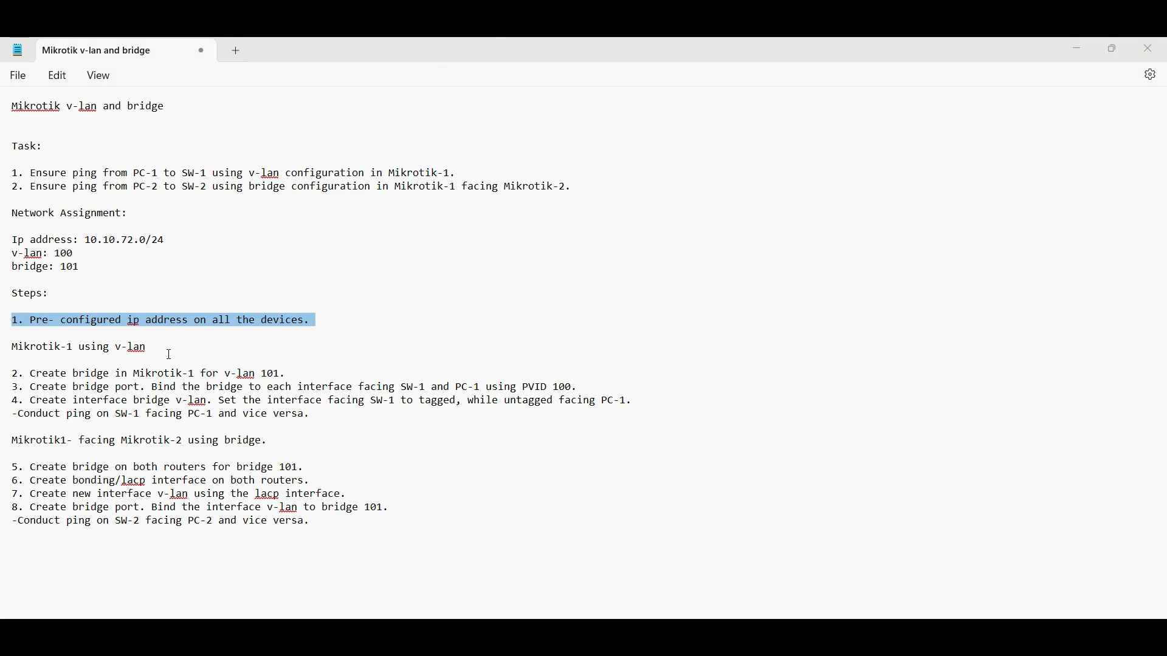
Read the Mikrotik-1 v-lan heading in the notes, and compare the named Ethernet interfaces in Mikrotik-1's WinBox session with the topology links.
left_click_drag(169, 351, 3, 349)
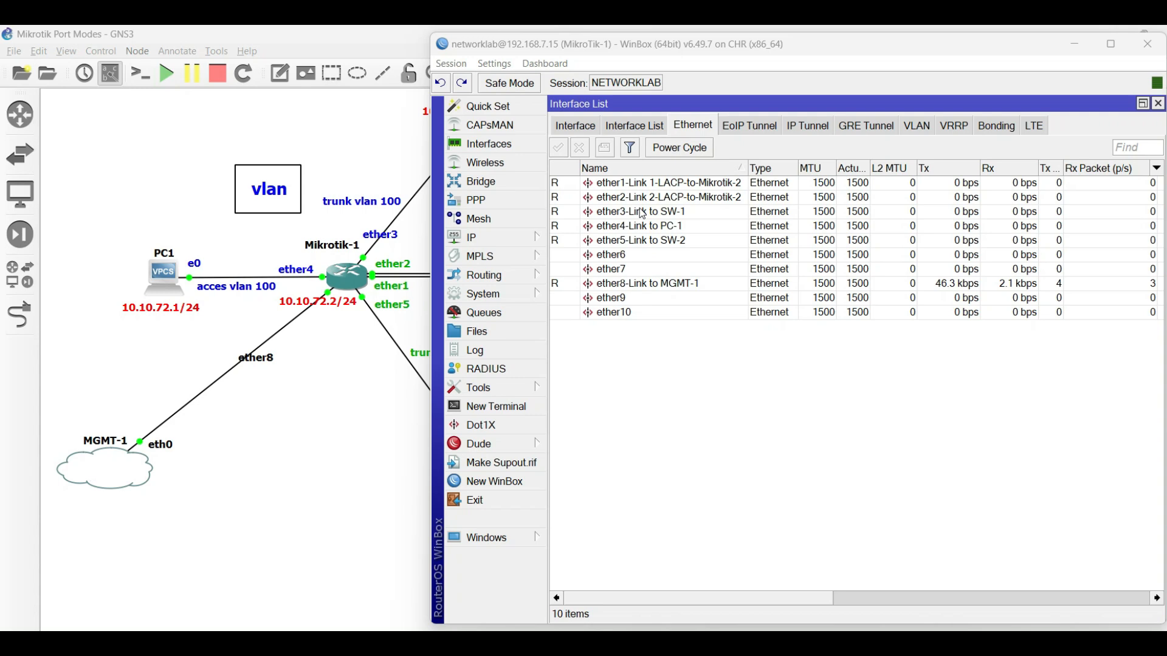
left_click(641, 211)
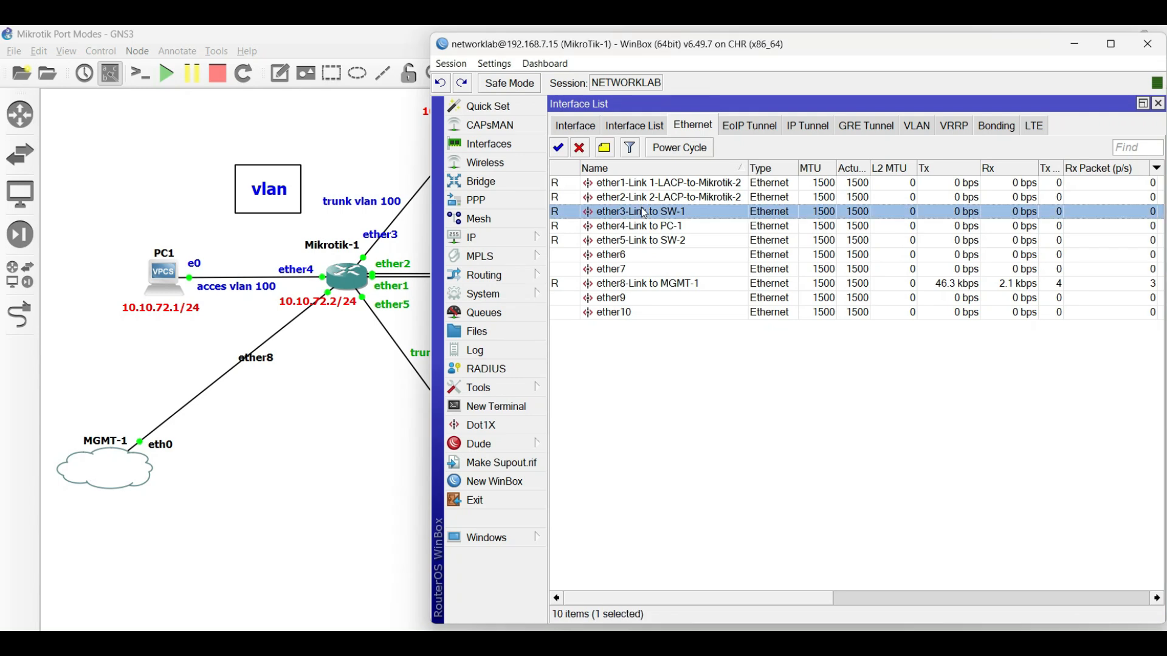
left_click(654, 183)
left_click(656, 197)
left_click(657, 211)
left_click(655, 226)
left_click(656, 240)
left_click(656, 284)
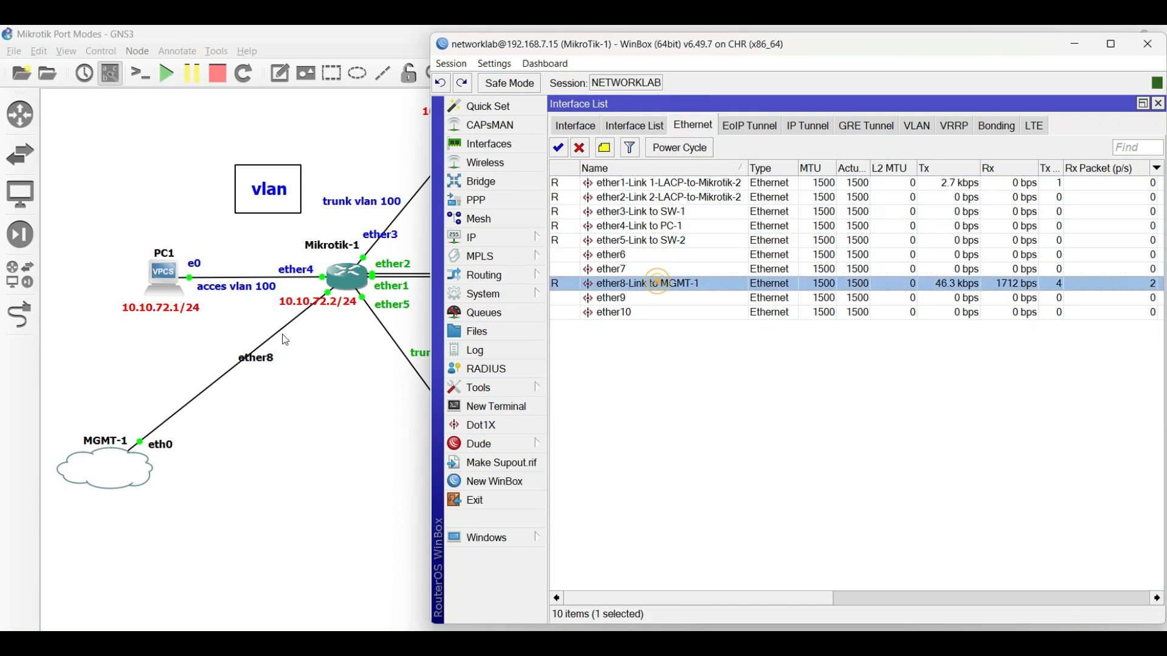
left_click(298, 355)
left_click(256, 291)
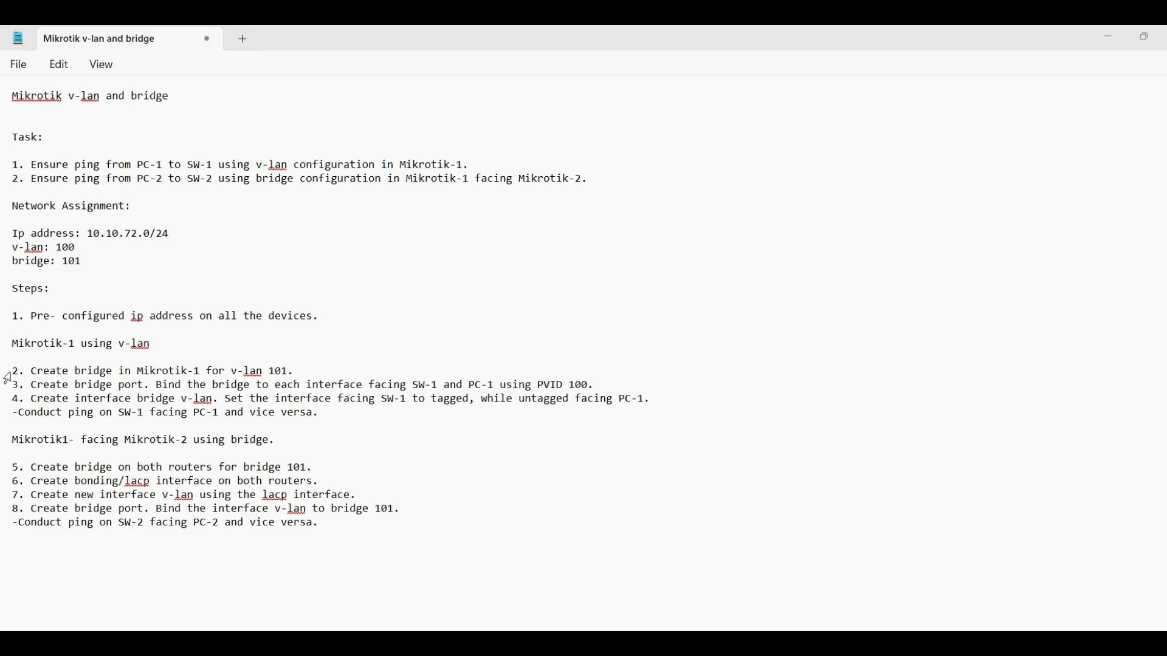
Correct the bridge creation line for Mikrotik-1 in the notes to read v-lan 100.
left_click_drag(28, 373, 301, 374)
left_click(290, 377)
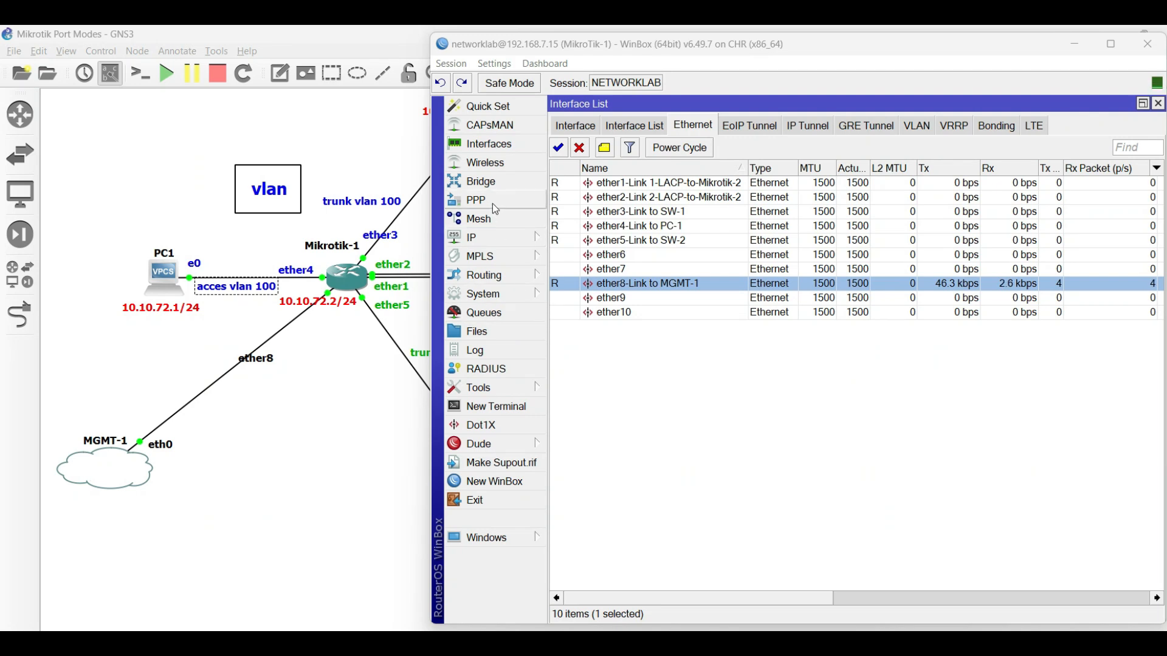
Create a new bridge named bridge-vlan100 on Mikrotik-1 and fit the bridge list's column width to its contents.
left_click(494, 183)
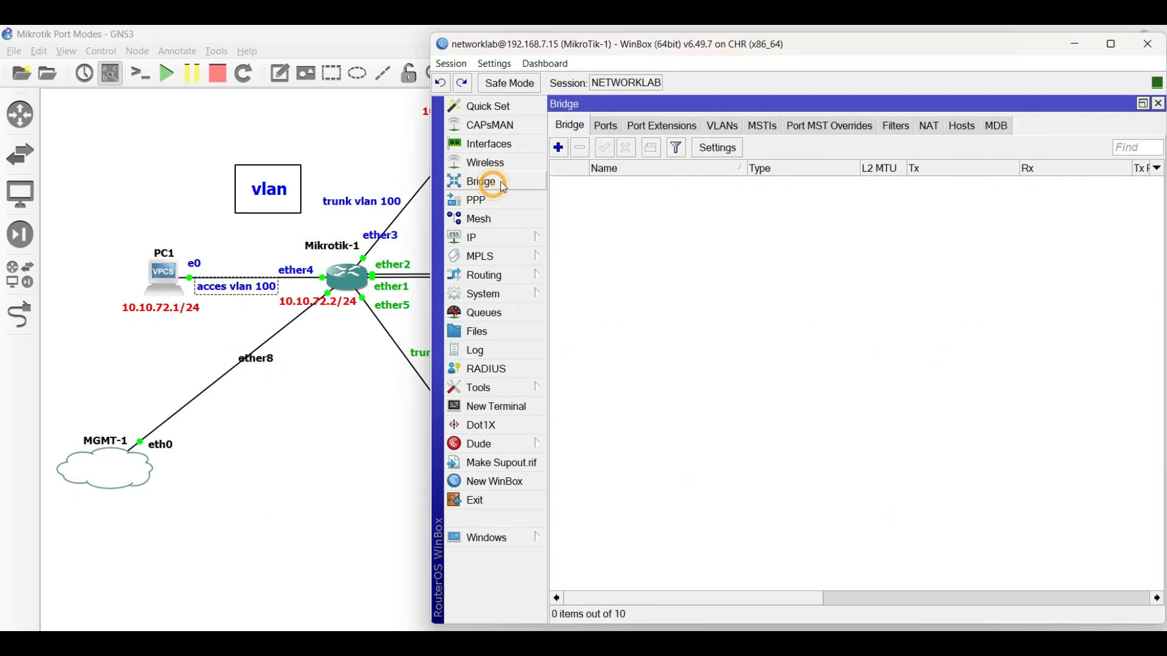
left_click(557, 147)
left_click_drag(707, 177, 591, 185)
left_click(722, 233)
key("BackSpace")
type("-vlan100")
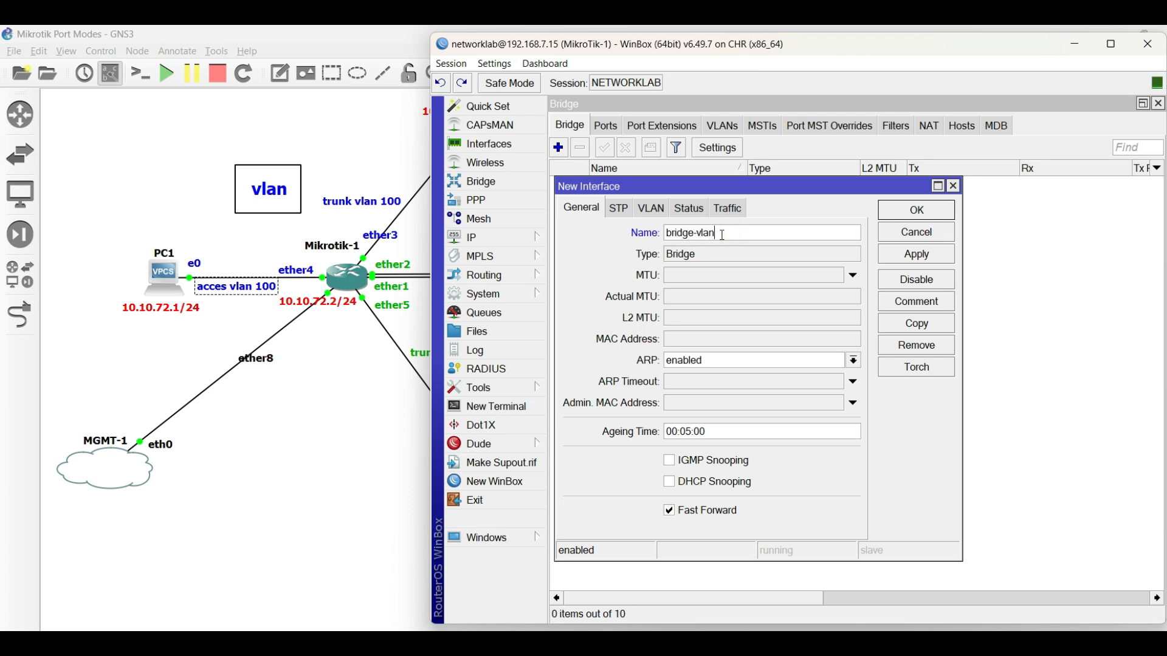
left_click(662, 213)
left_click(635, 235)
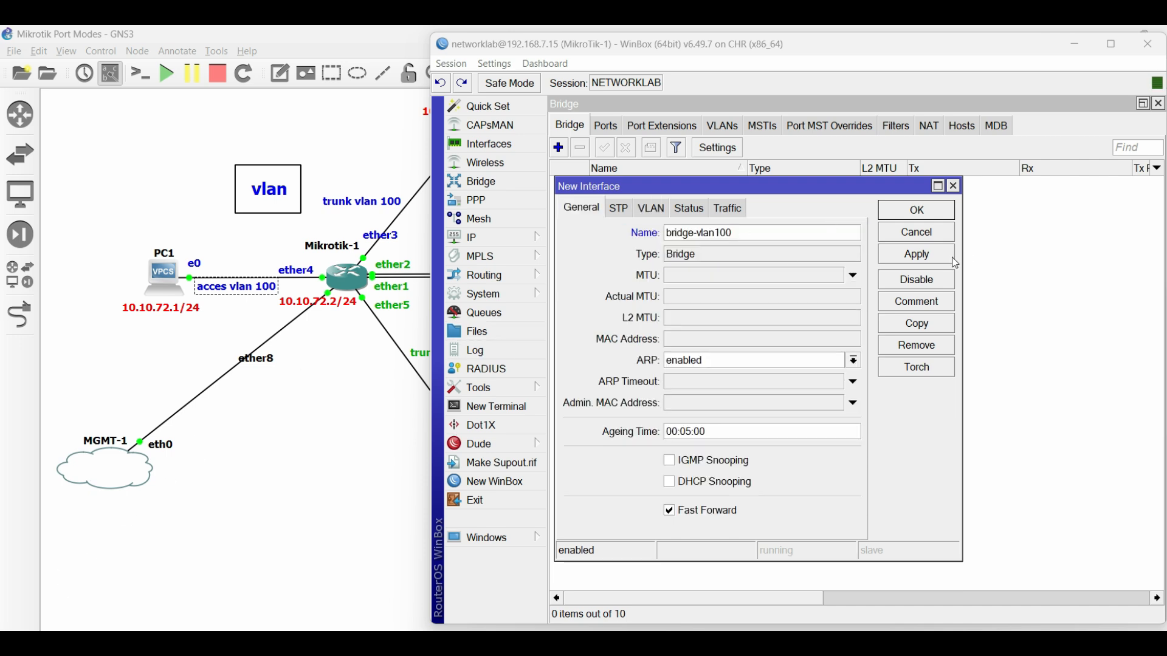
left_click(916, 254)
left_click(918, 211)
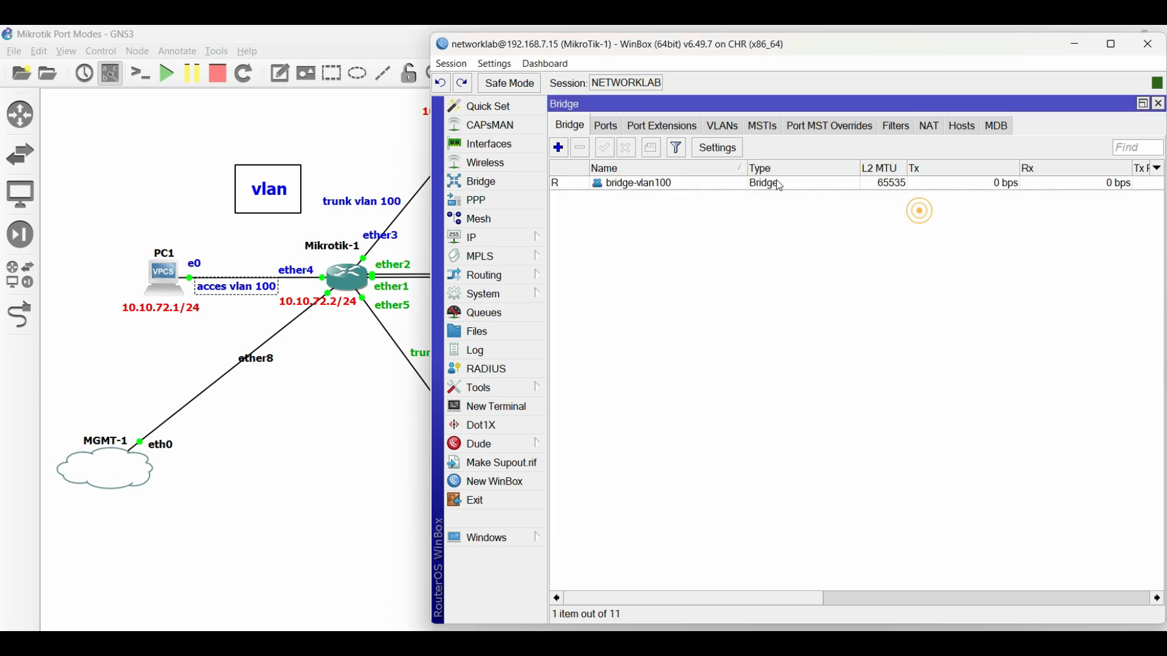
left_click(780, 185)
double_click(744, 169)
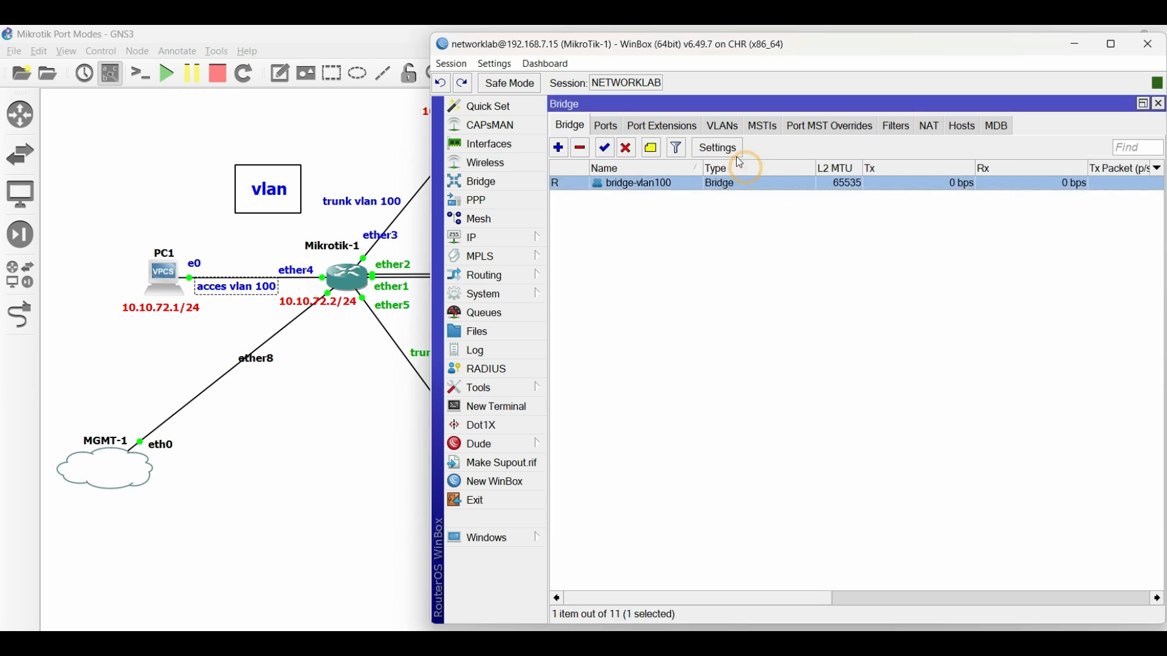
Following the notes' bridge port step, start a new bridge port with interface ether3-Link to SW-1 and bridge bridge-vlan100.
left_click(82, 645)
left_click_drag(29, 385, 327, 386)
left_click_drag(477, 386, 570, 385)
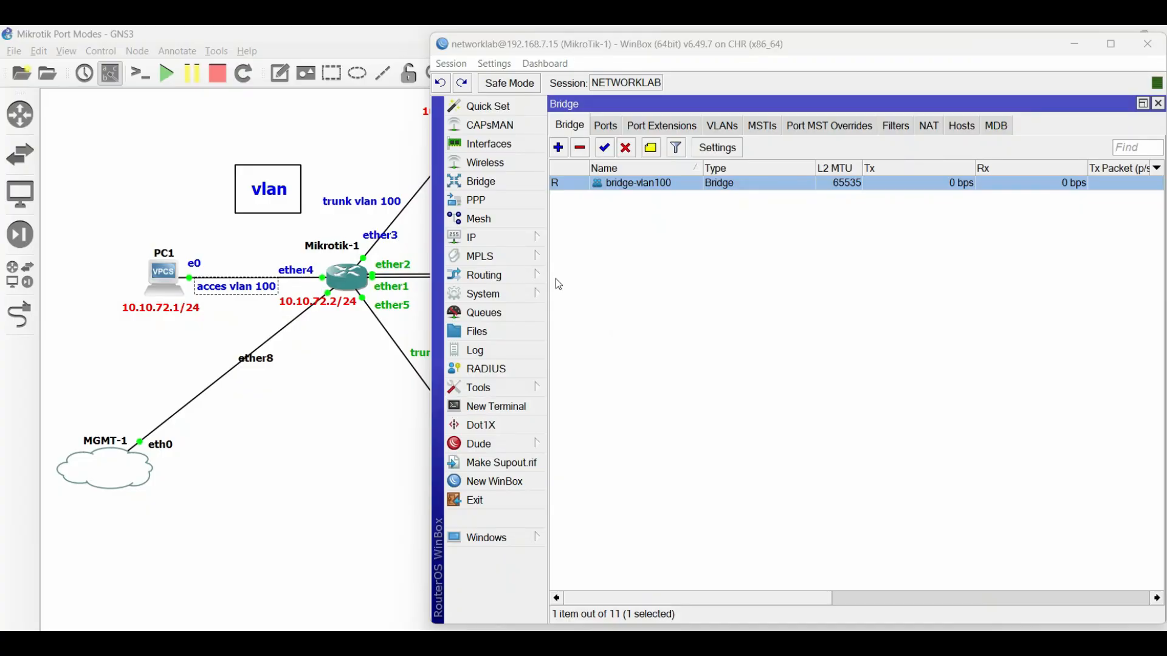
left_click(606, 128)
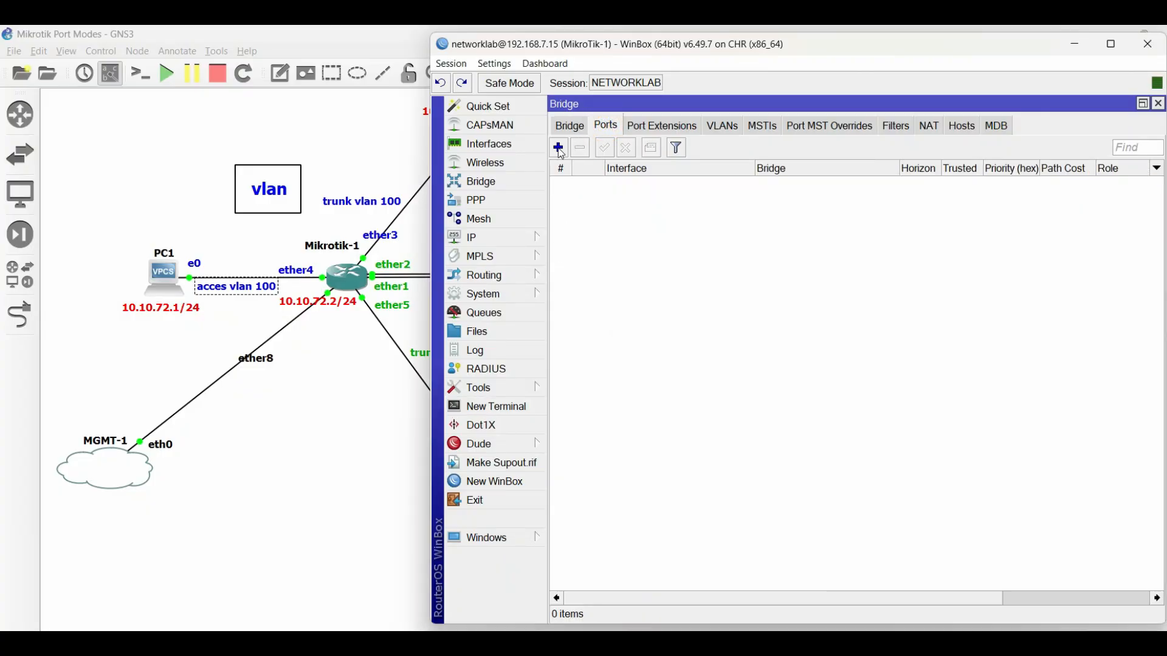
left_click(558, 148)
left_click_drag(839, 193, 635, 195)
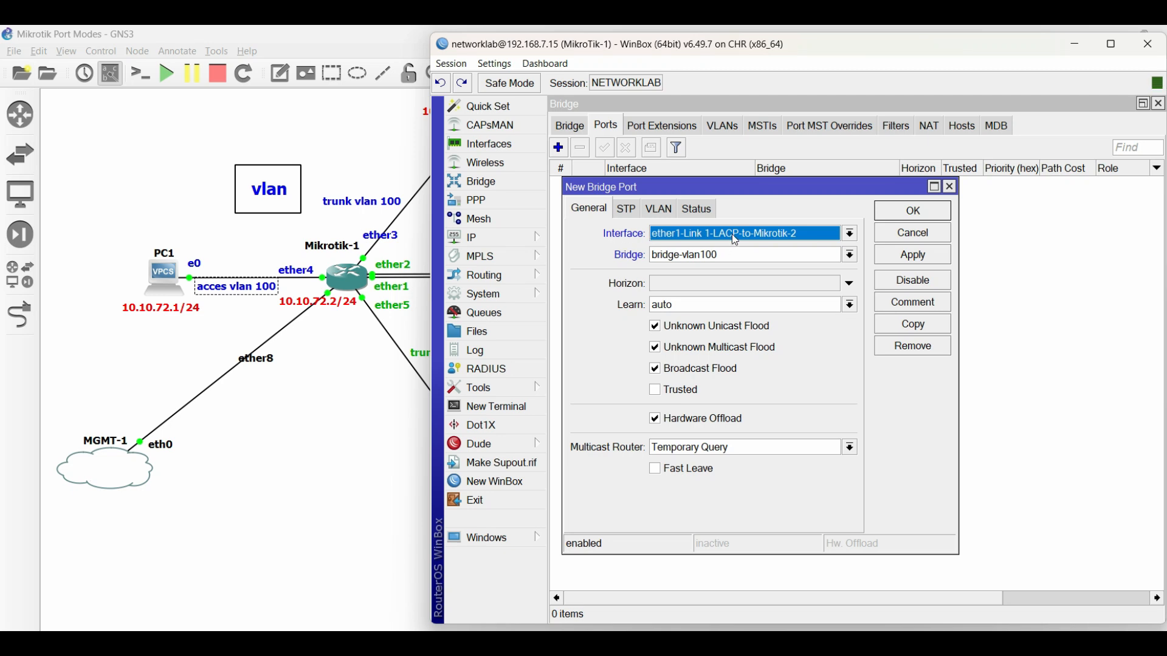
left_click(732, 237)
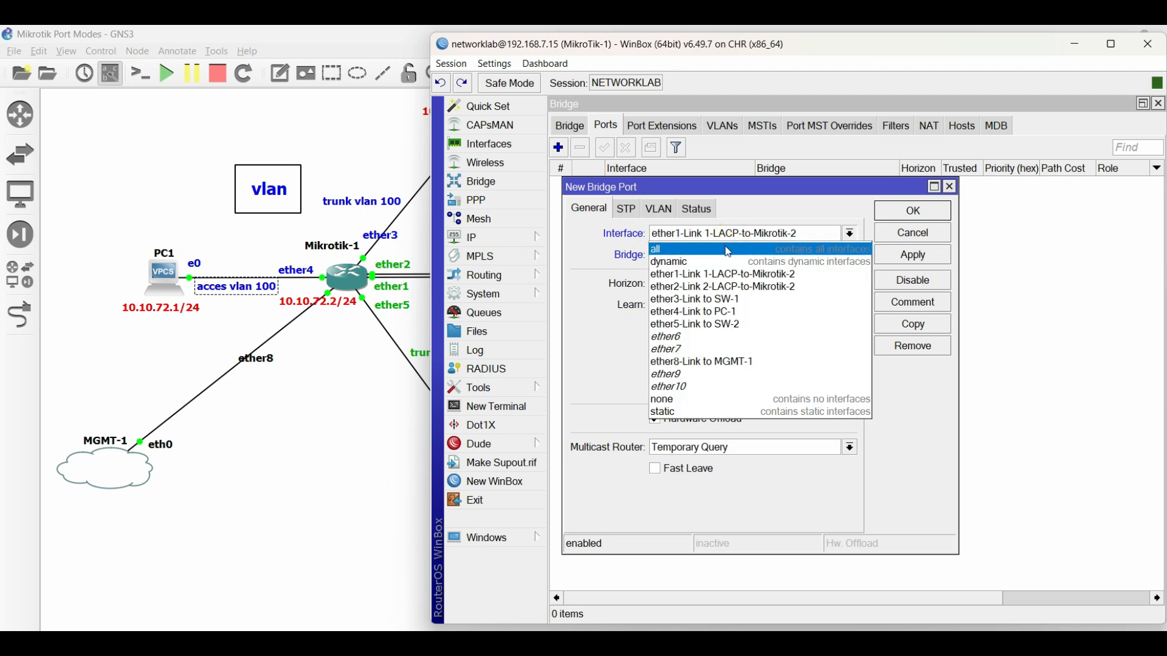
left_click(731, 301)
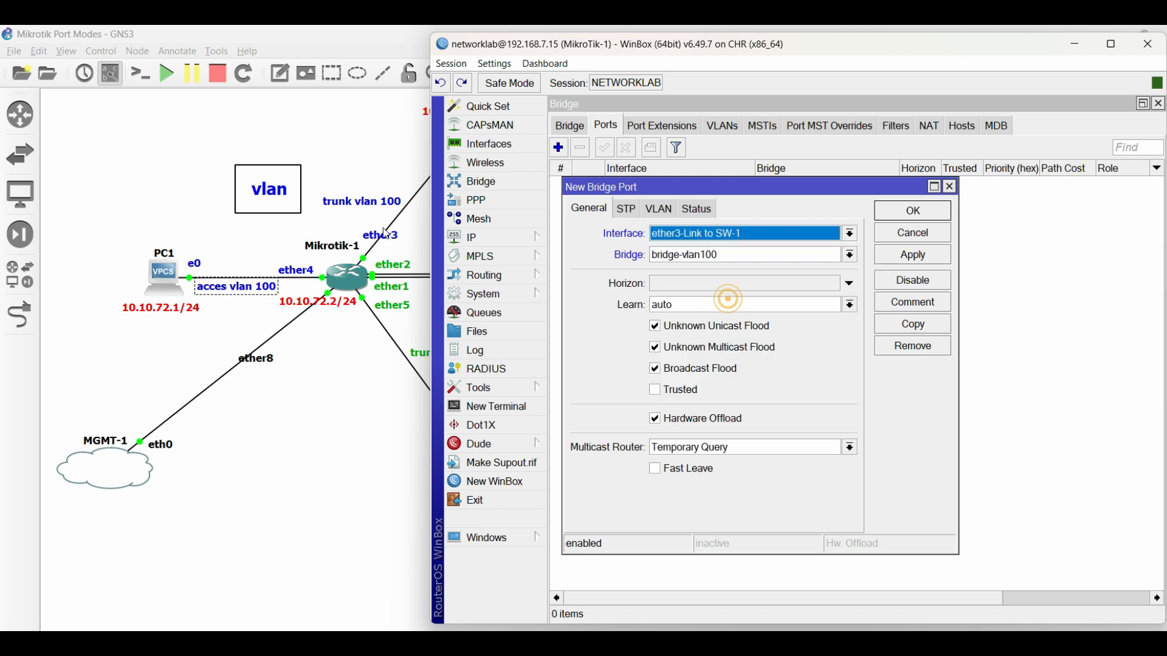
left_click(703, 259)
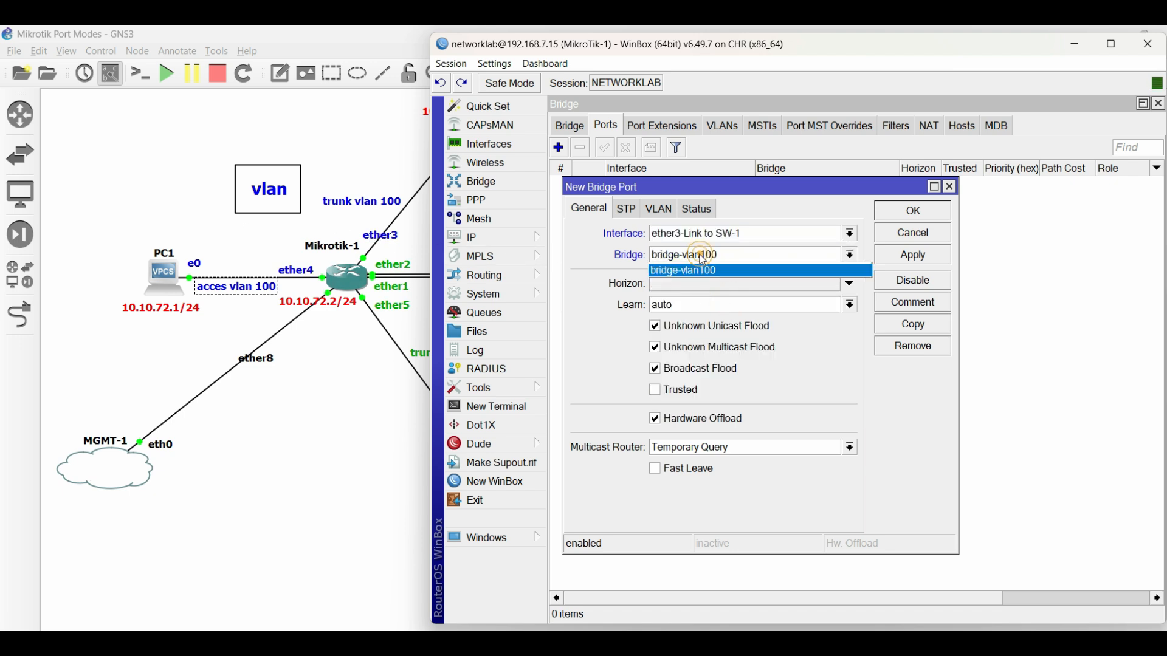
left_click(664, 217)
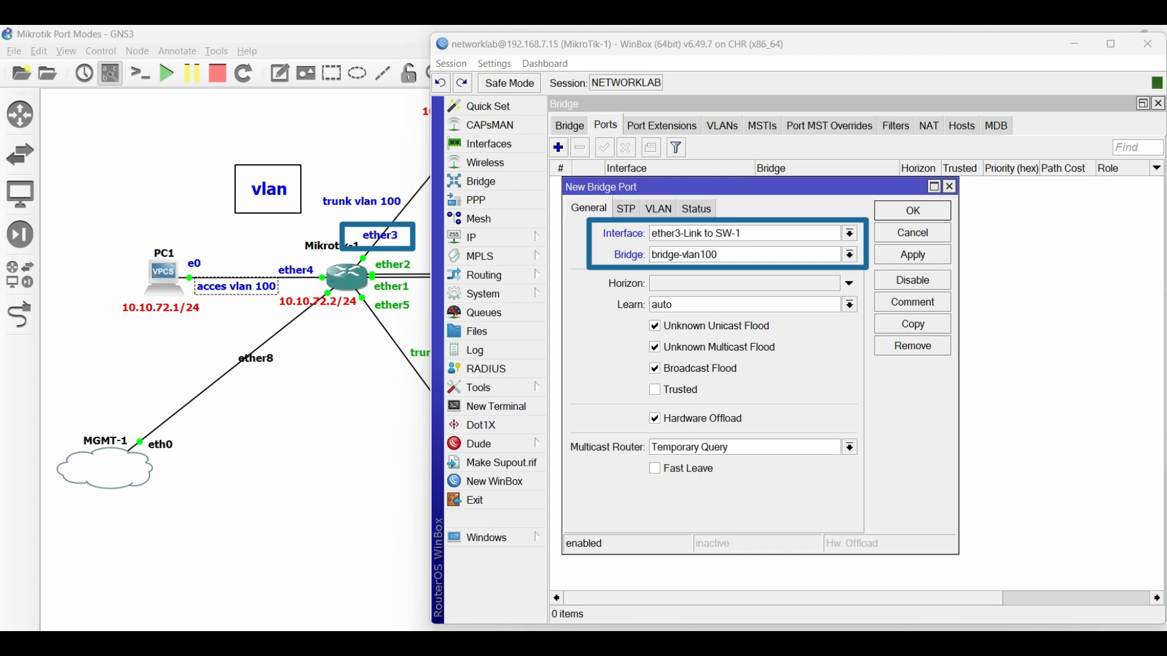
Set the SW-1 port's PVID to 100 and save the new bridge port.
left_click(661, 213)
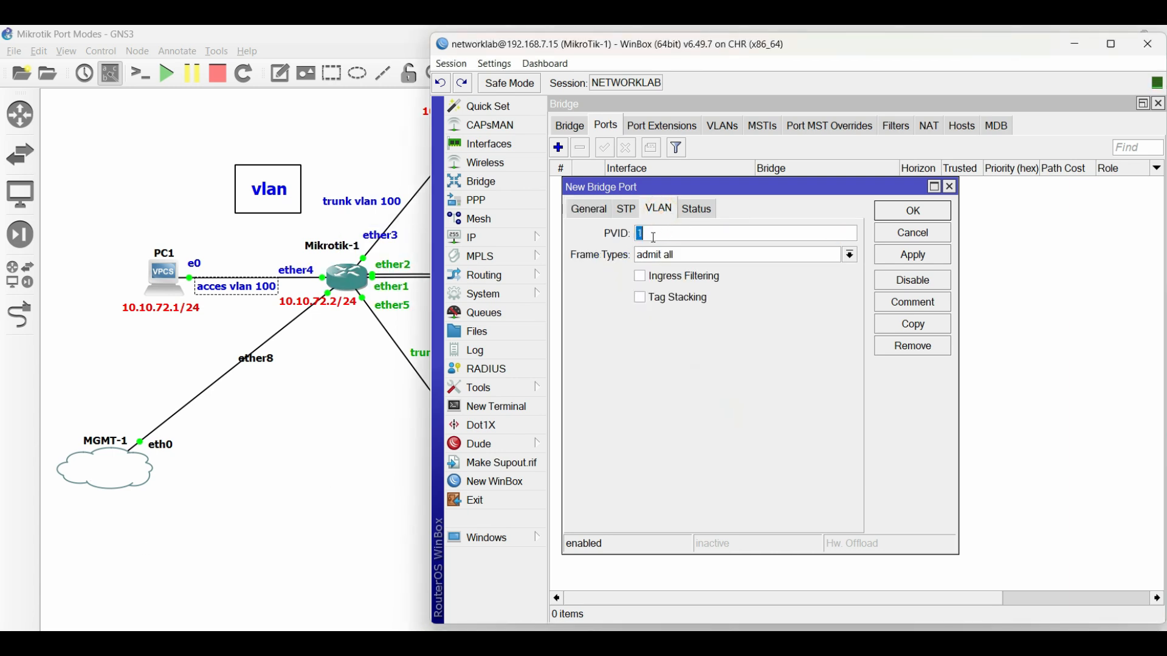
left_click(683, 234)
type("00")
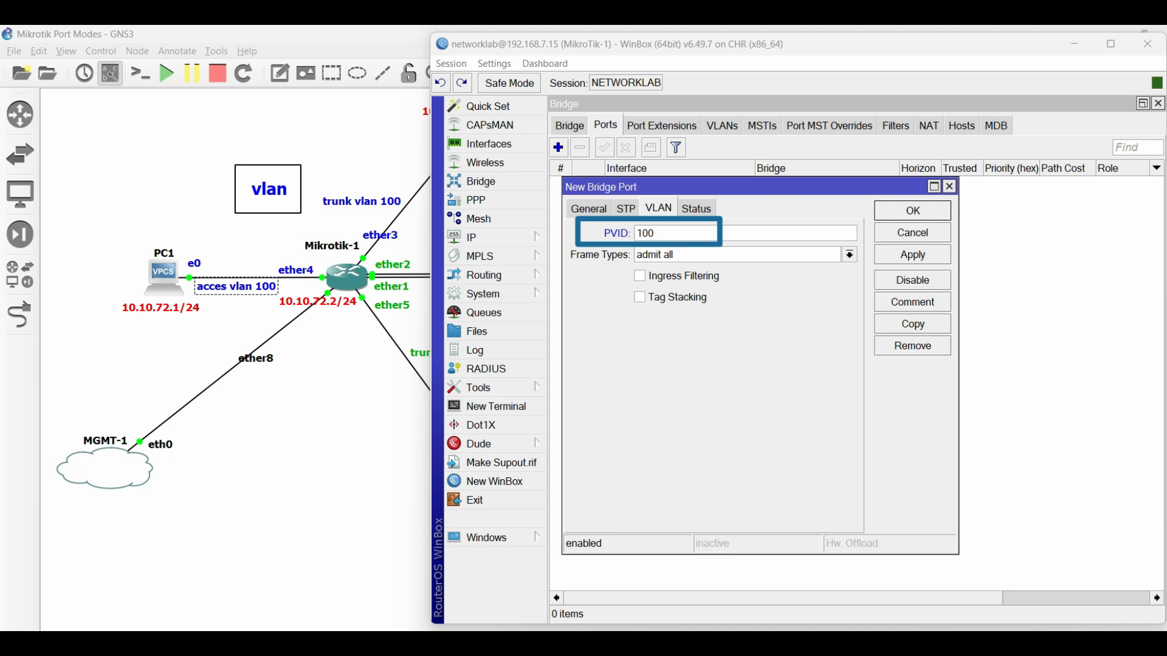
left_click(929, 258)
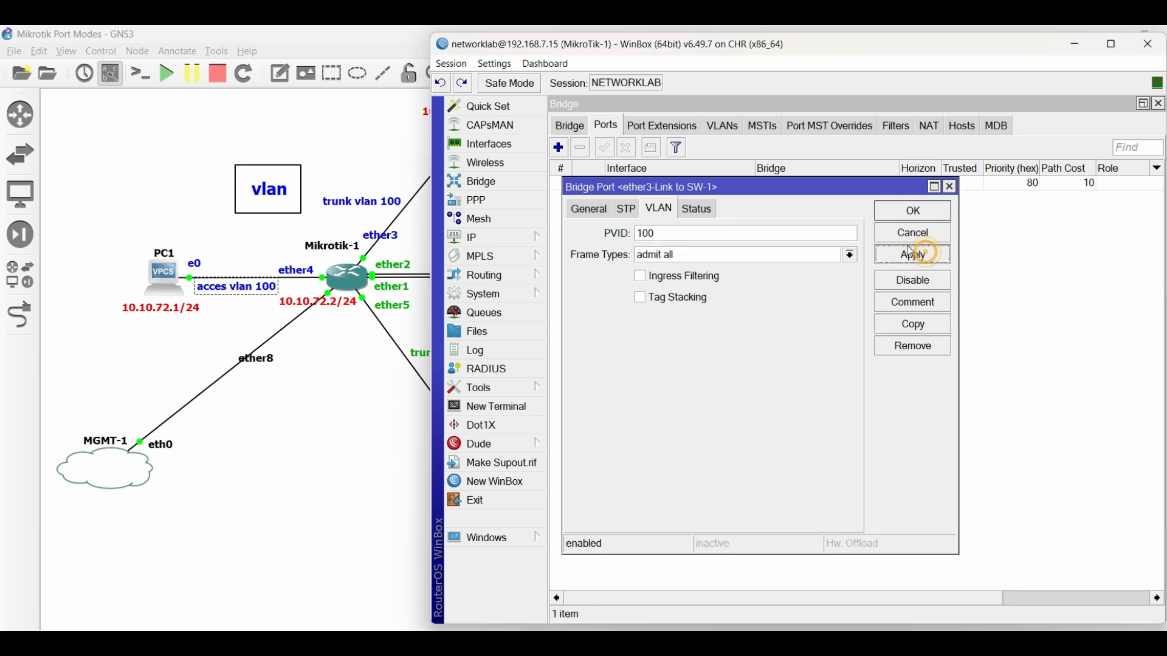
left_click(920, 212)
left_click(747, 185)
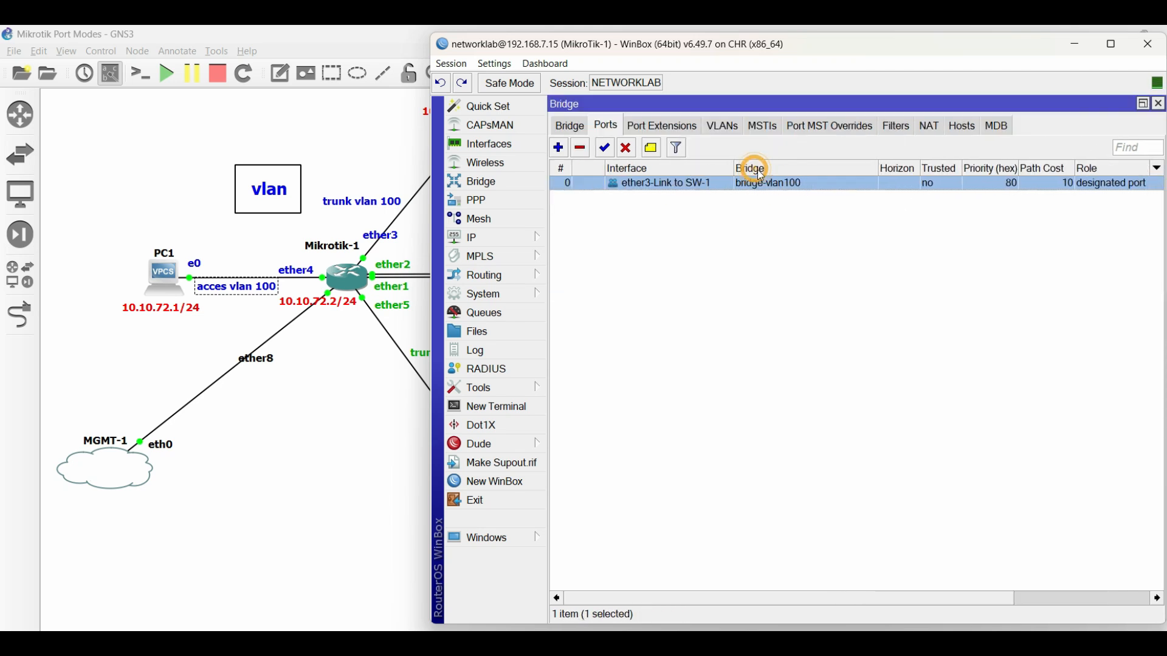
Add ether4-Link to PC-1 as a second port of bridge-vlan100 with PVID 100, and narrow the port list's Bridge column.
left_click(302, 277)
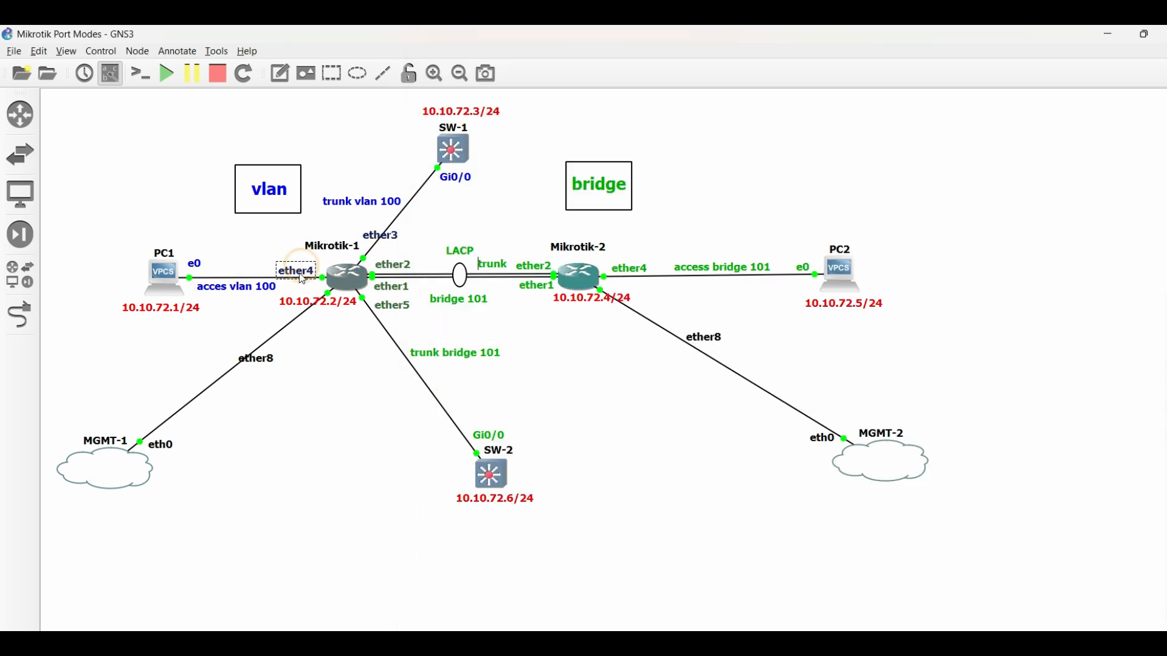
key("alt+Tab")
left_click(558, 149)
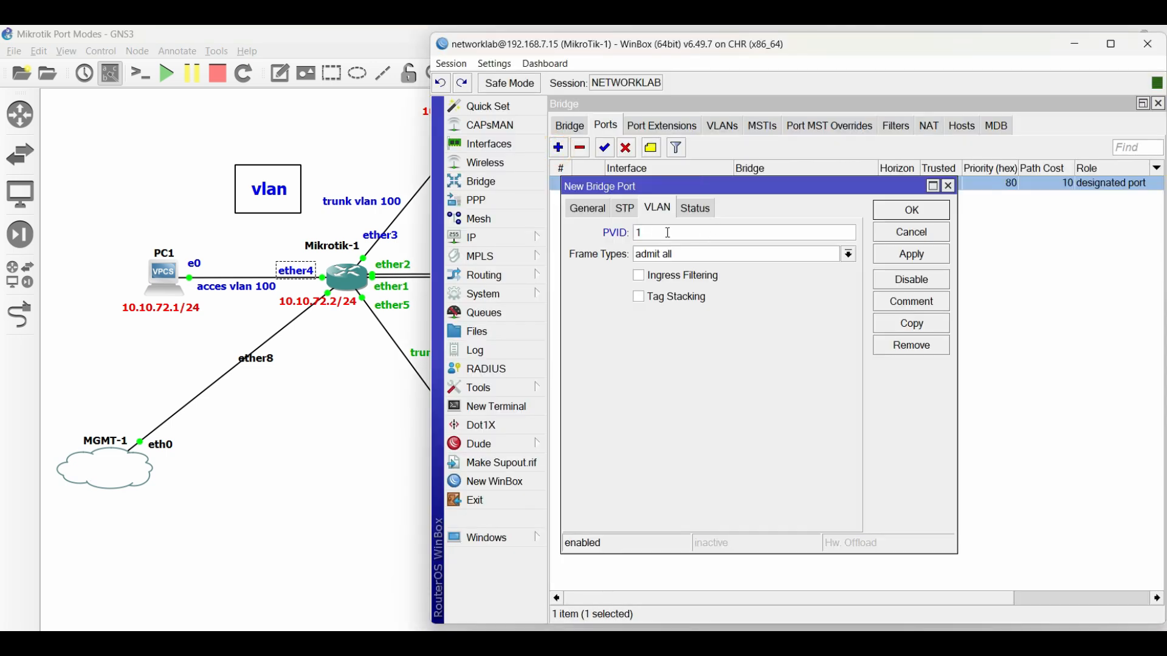
left_click(587, 208)
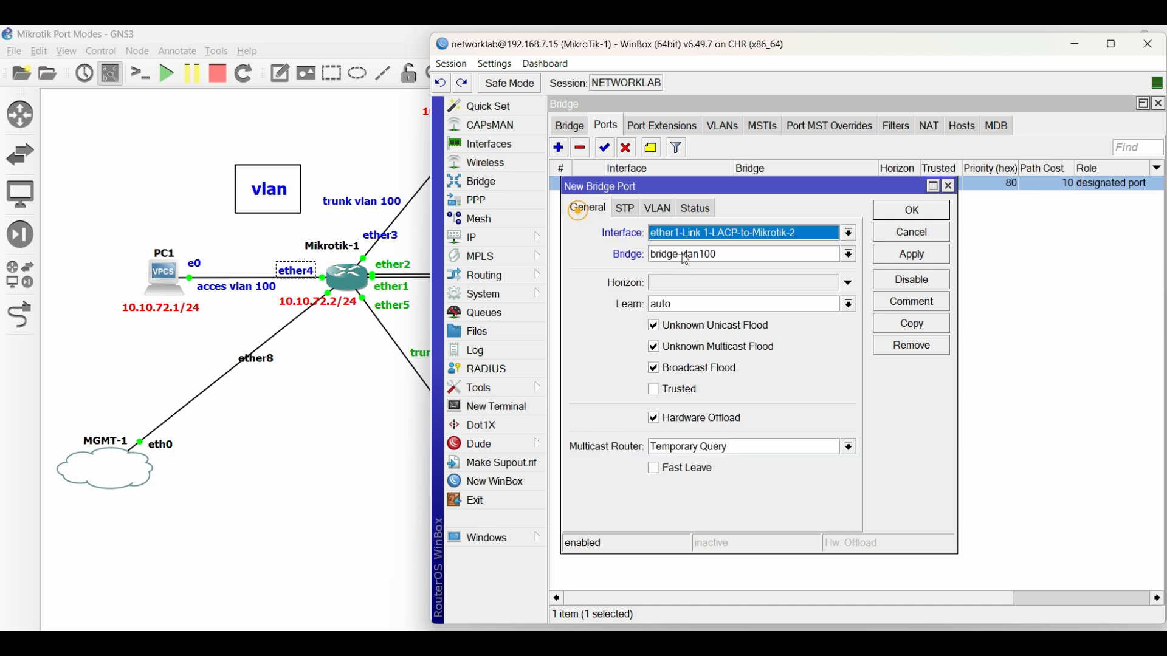
left_click(731, 233)
left_click(726, 311)
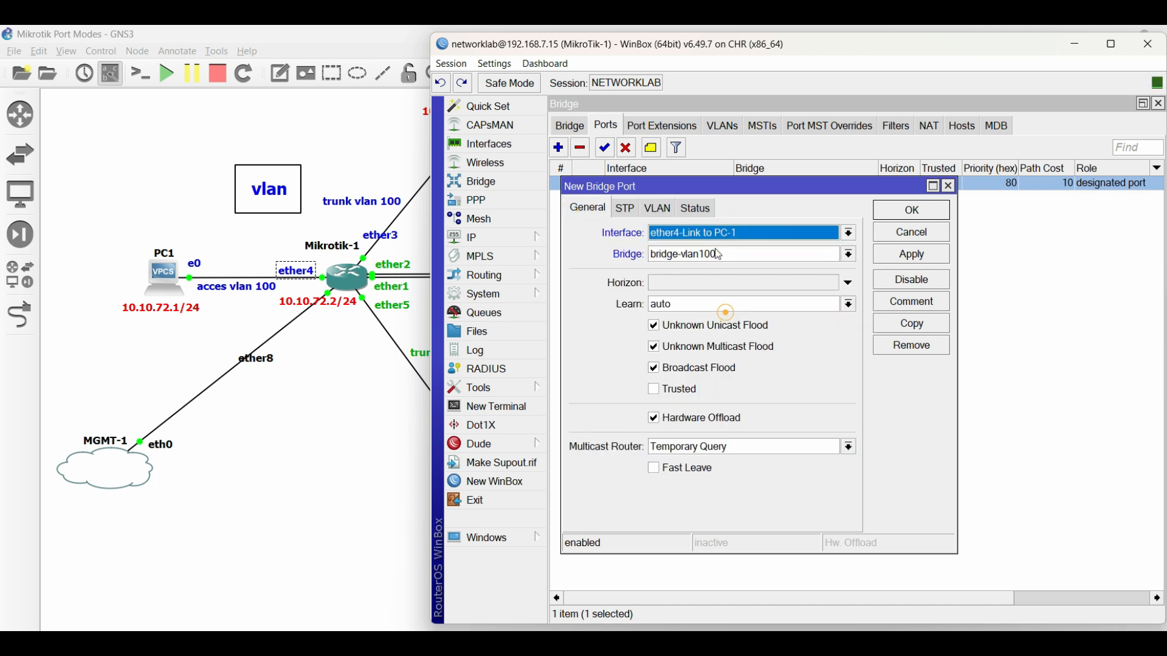
left_click(907, 257)
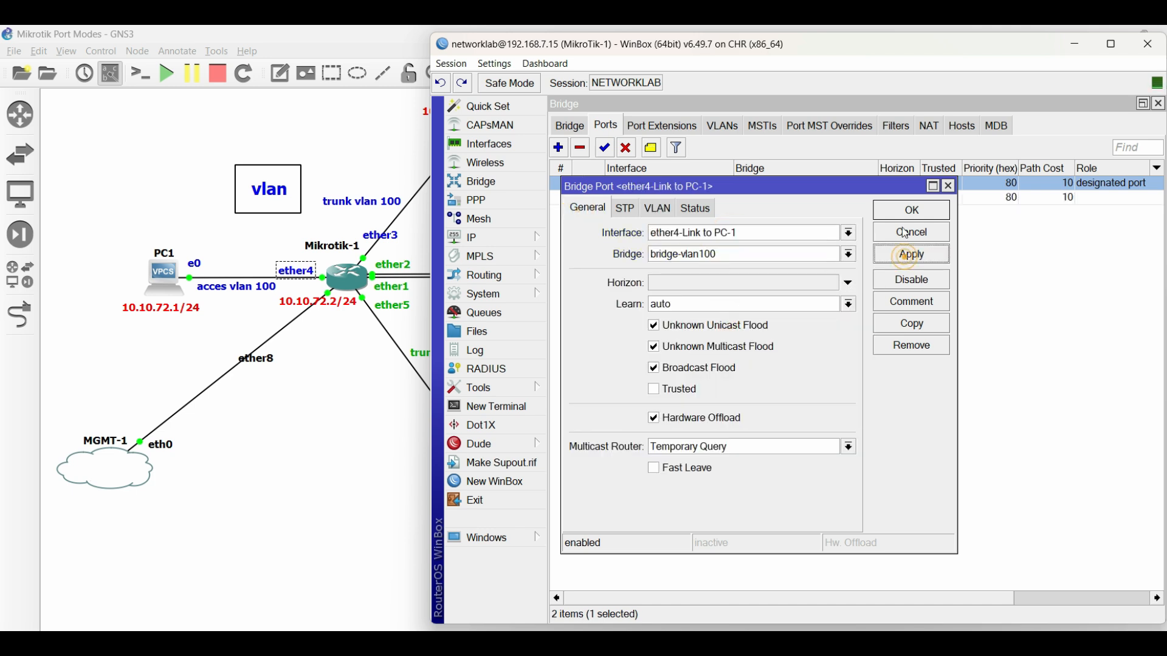
left_click(905, 210)
left_click(722, 198)
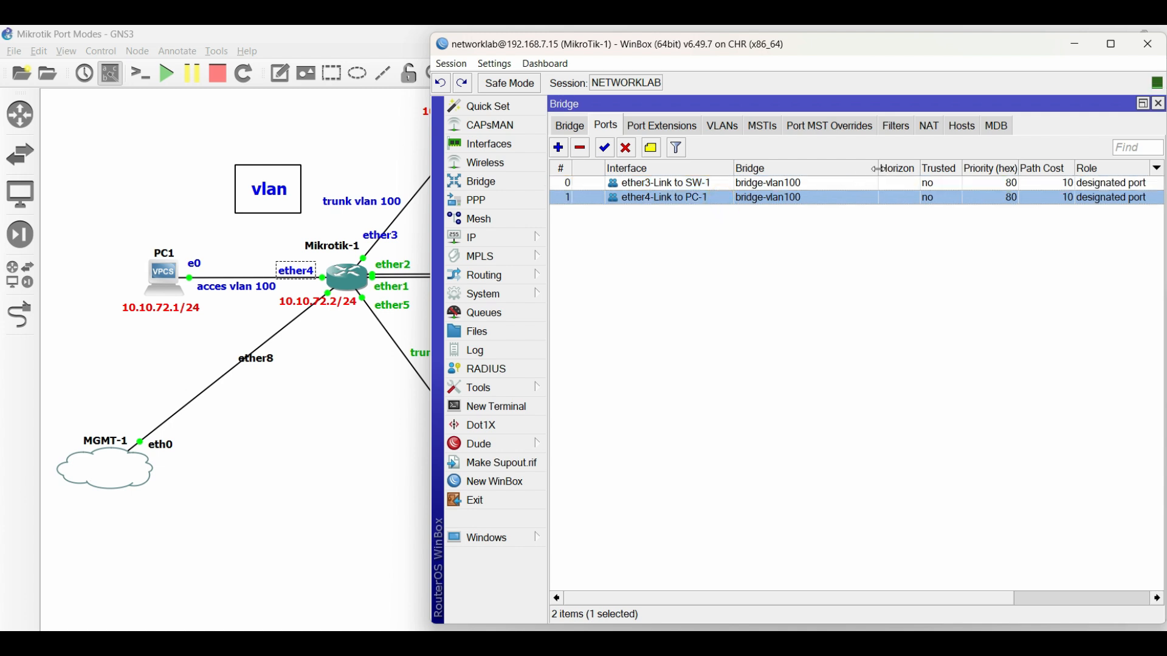
left_click_drag(879, 168, 813, 169)
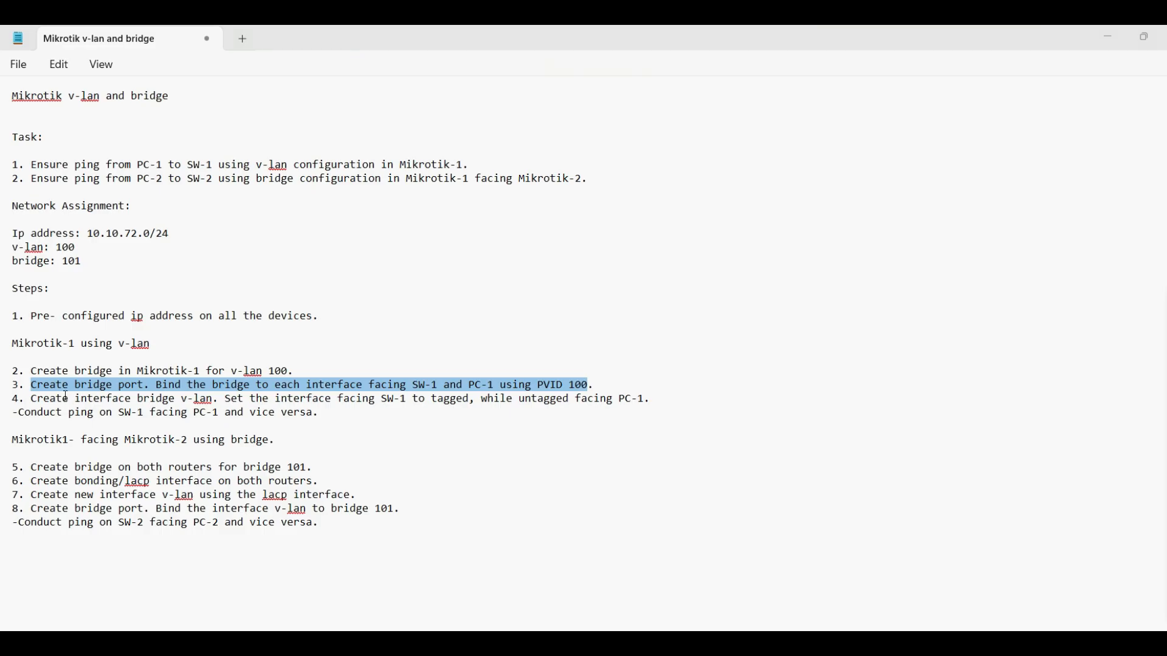
Following the notes' tagging step, start a new bridge VLAN entry for bridge-vlan100 with VLAN ID 100.
left_click_drag(34, 401, 459, 400)
left_click(459, 400)
double_click(466, 401)
left_click_drag(521, 402, 650, 402)
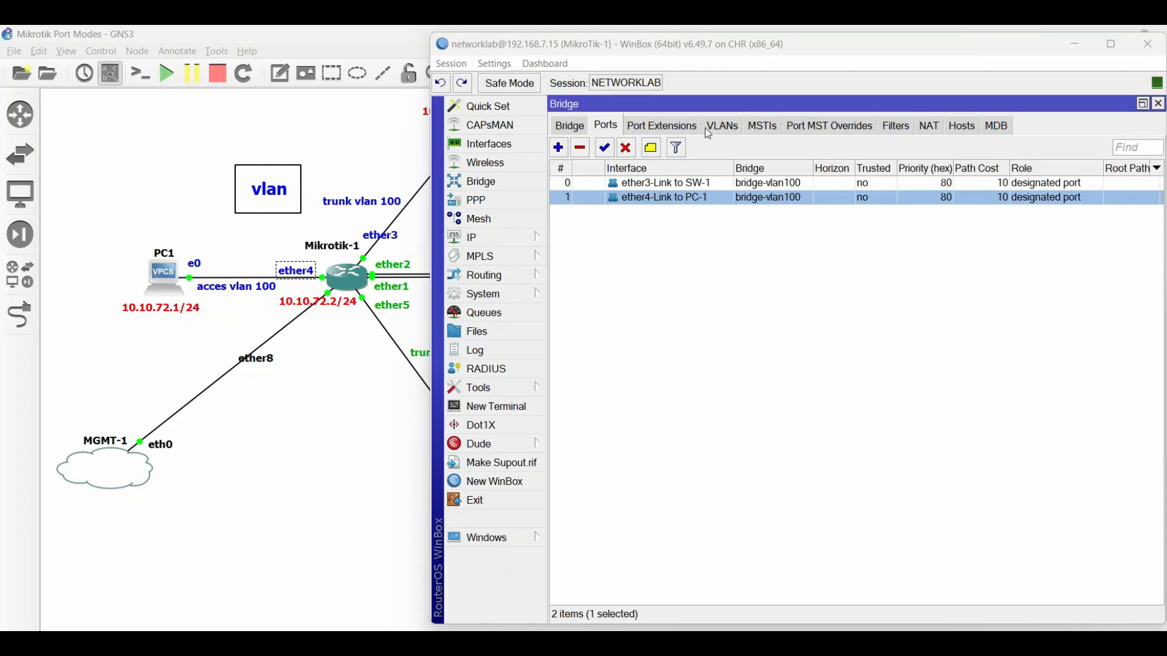
left_click(722, 126)
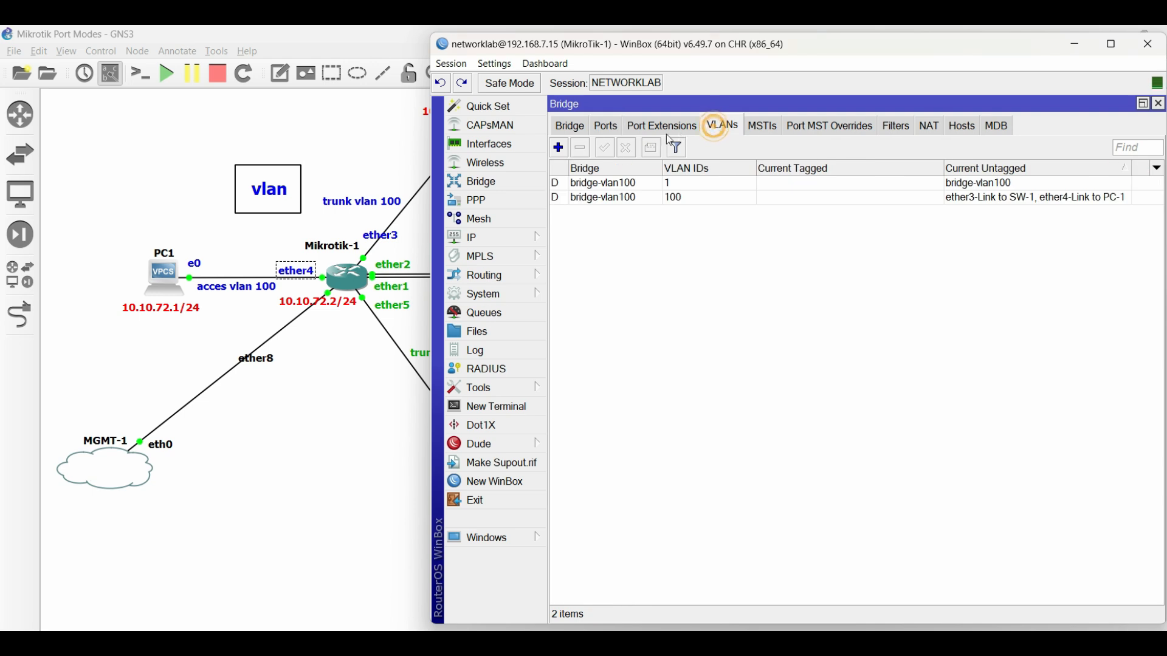
left_click(727, 198)
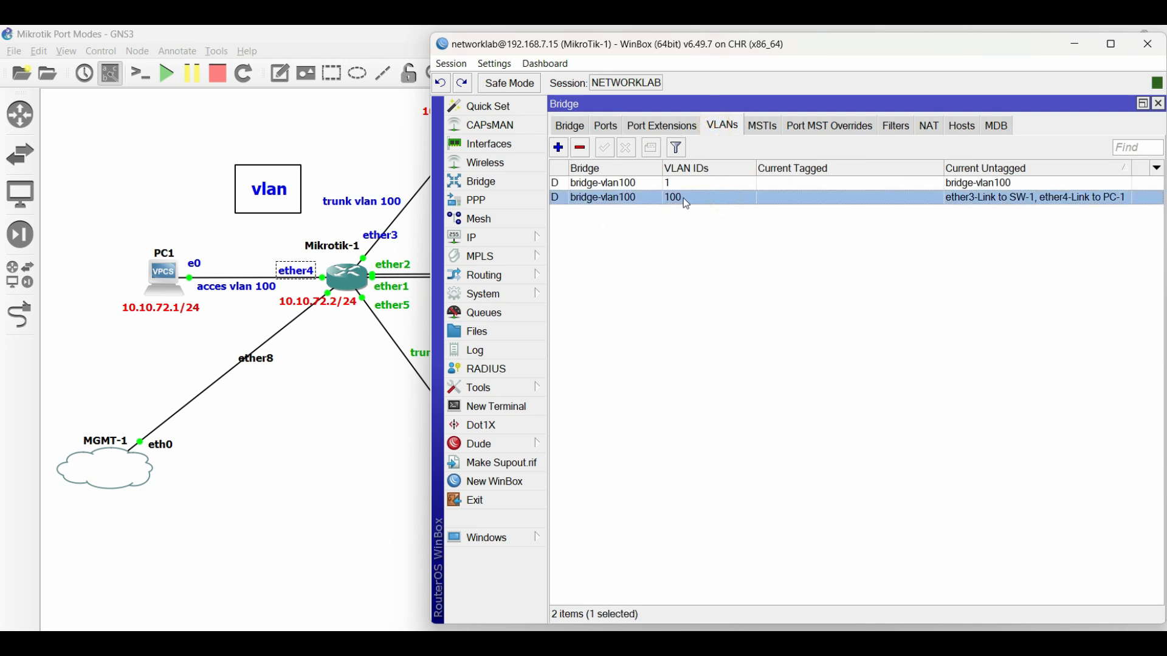
left_click(559, 147)
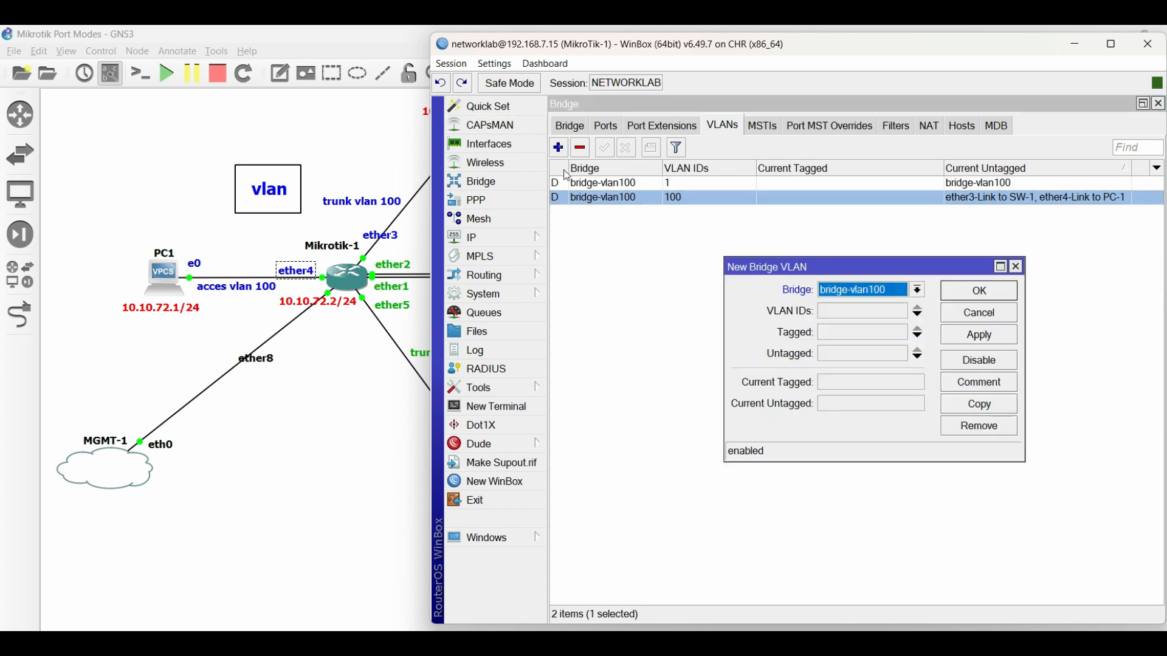
left_click(999, 268)
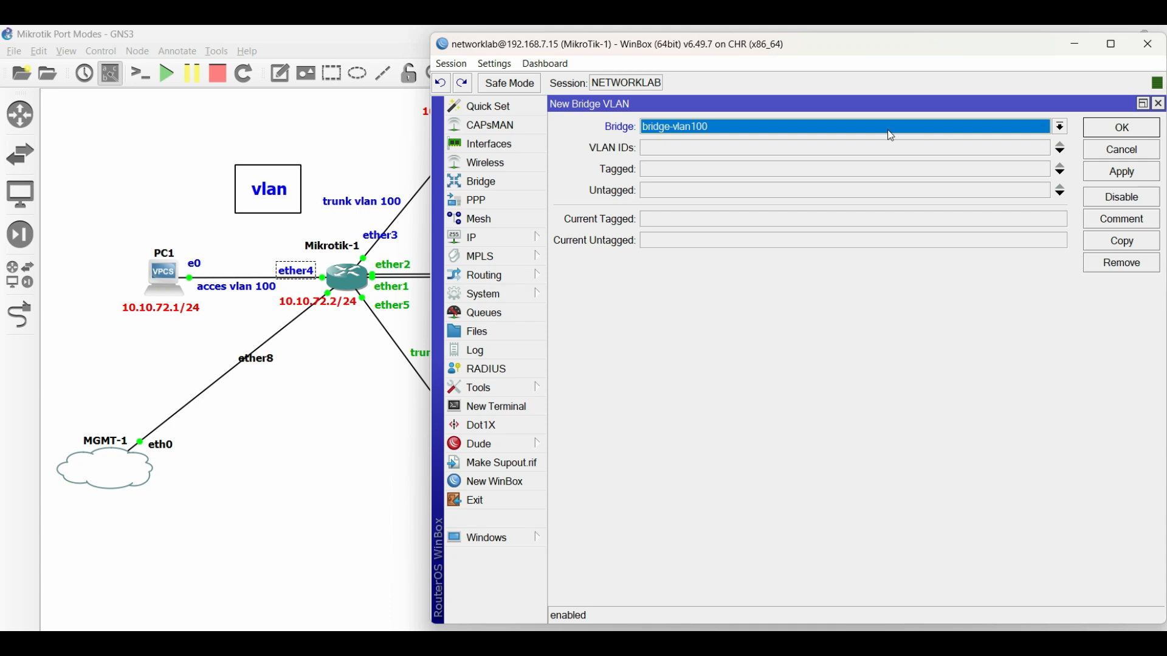
left_click(754, 150)
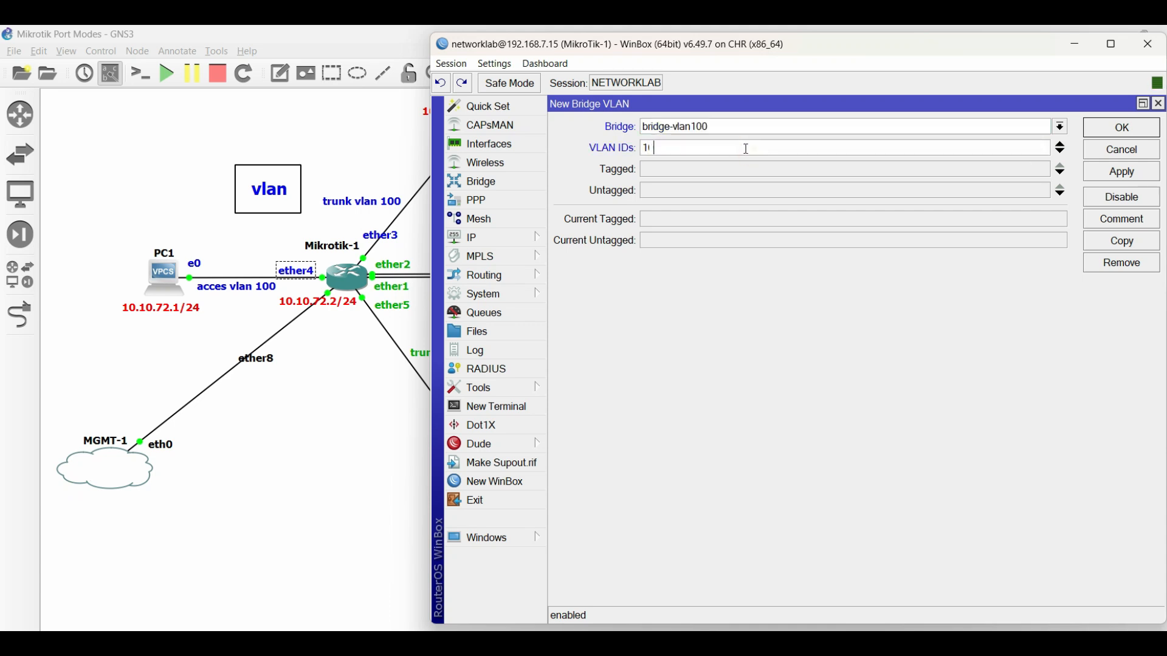
Set ether3-Link to SW-1 as tagged and ether4-Link to PC-1 as untagged in the new bridge VLAN entry.
left_click(665, 169)
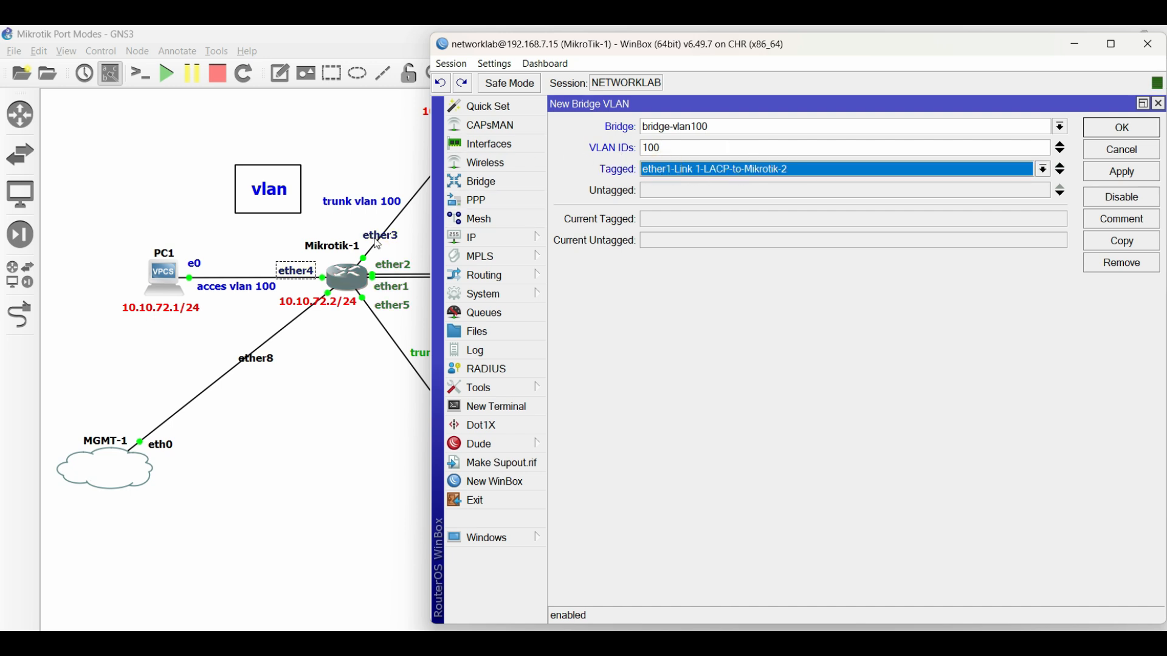
left_click(696, 171)
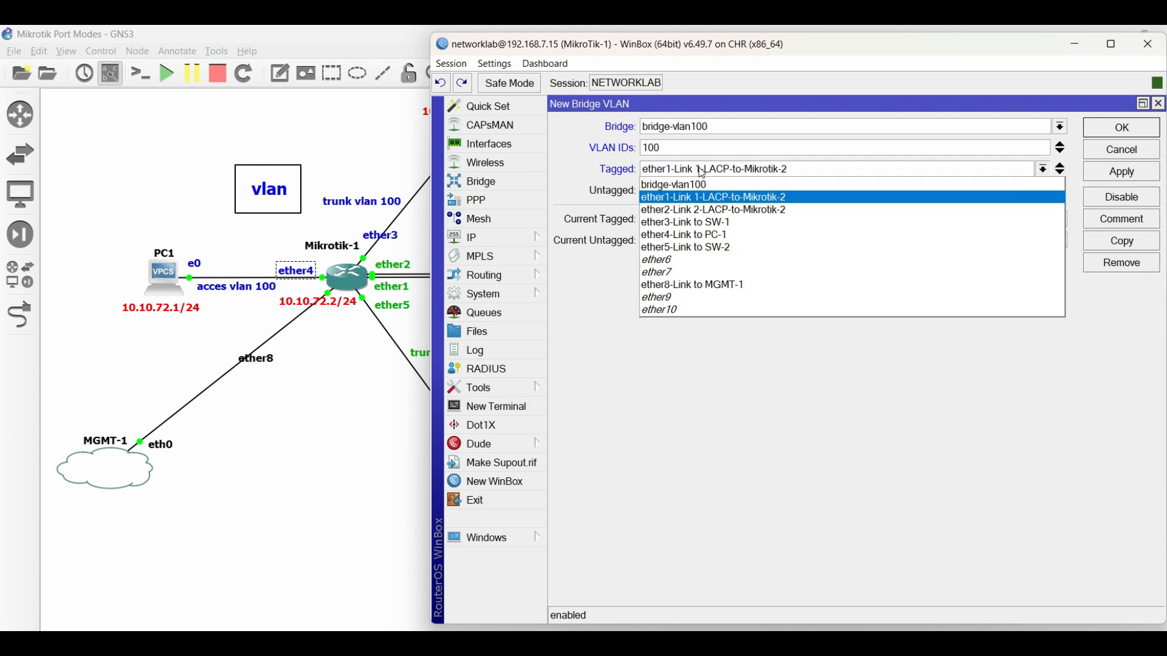
left_click(694, 223)
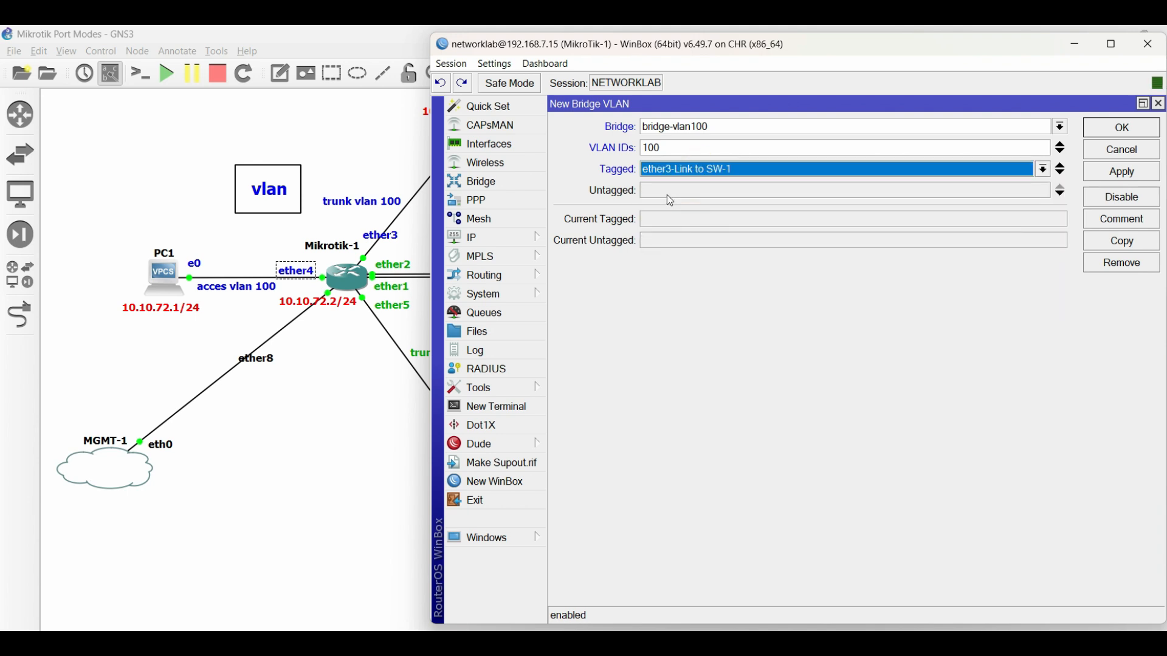
left_click(665, 195)
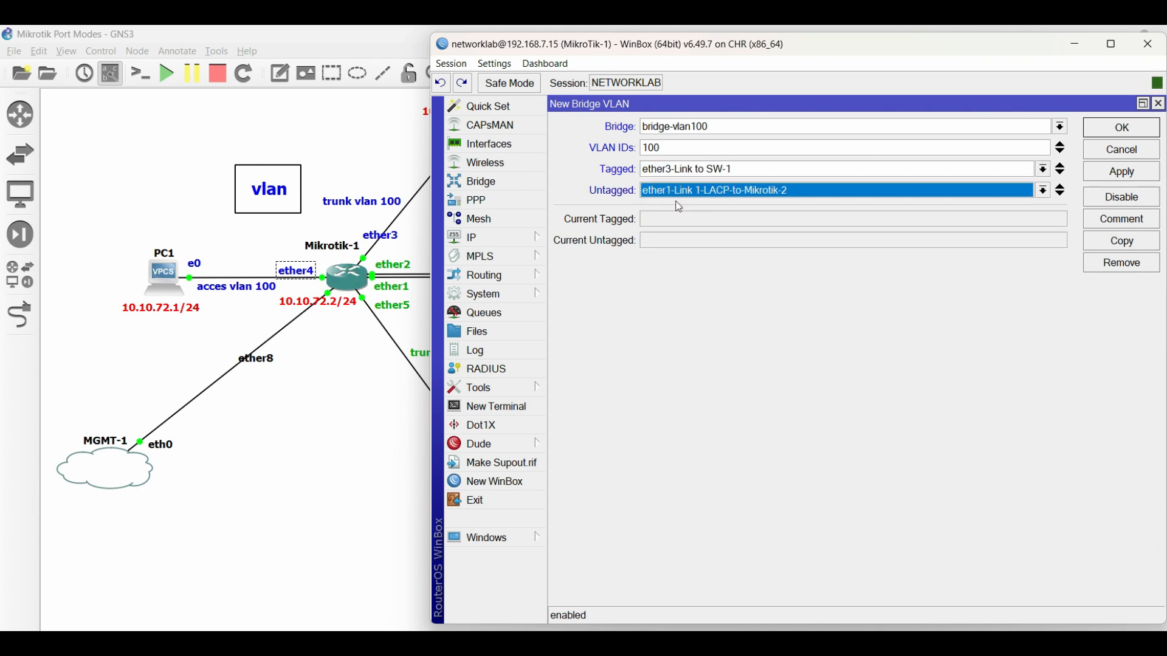
left_click(680, 196)
left_click(717, 257)
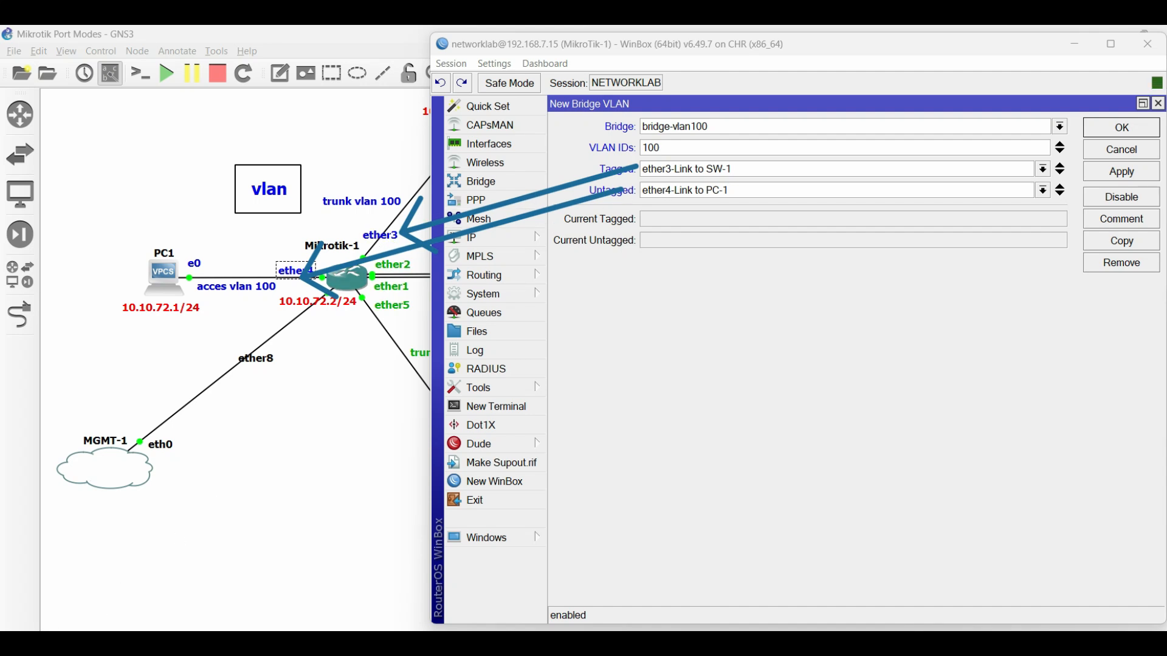
Save the VLAN 100 entry for bridge-vlan100 and narrow the VLAN list's Current Tagged column.
double_click(685, 148)
left_click(722, 129)
left_click(722, 130)
key("Return")
left_click(1115, 172)
left_click(1119, 131)
left_click(854, 199)
left_click_drag(944, 167, 881, 167)
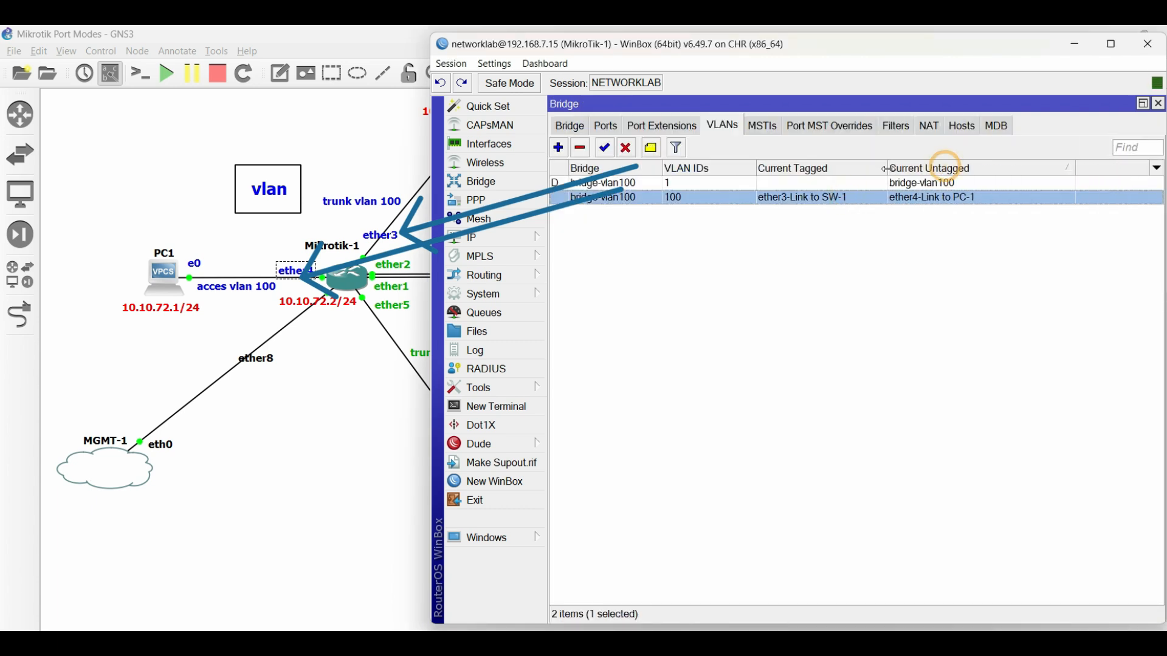
Following the notes' ping test, switch to the SW-1 PuTTY console and enter privileged mode.
left_click_drag(651, 399, 10, 370)
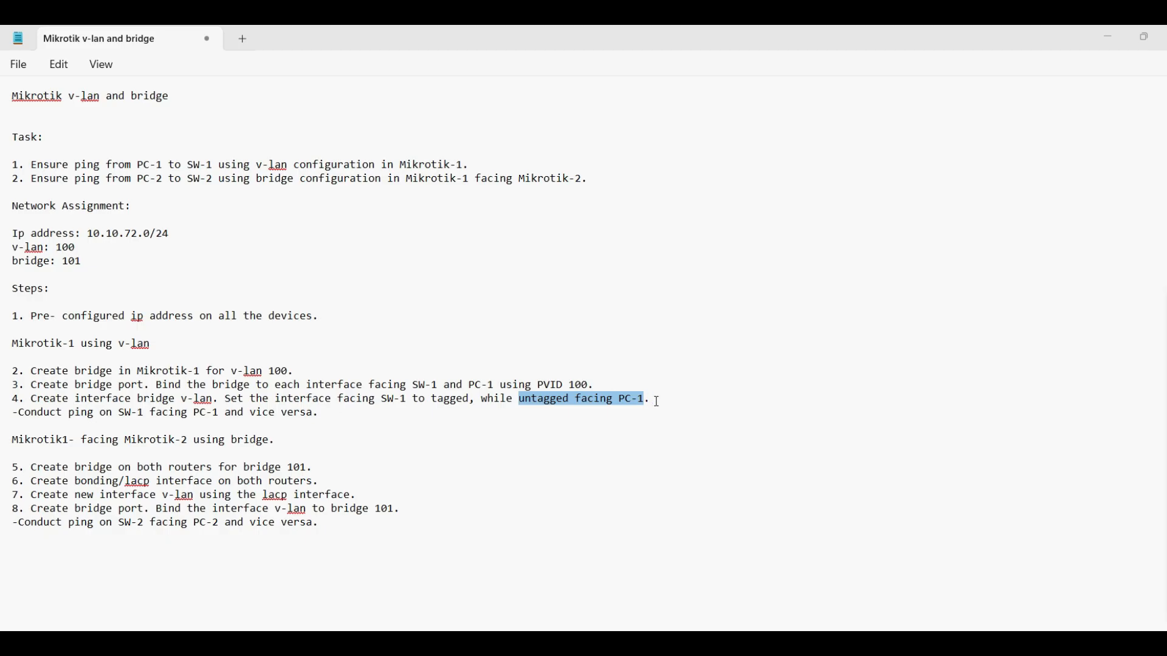
left_click(320, 415)
left_click_drag(321, 415, 19, 415)
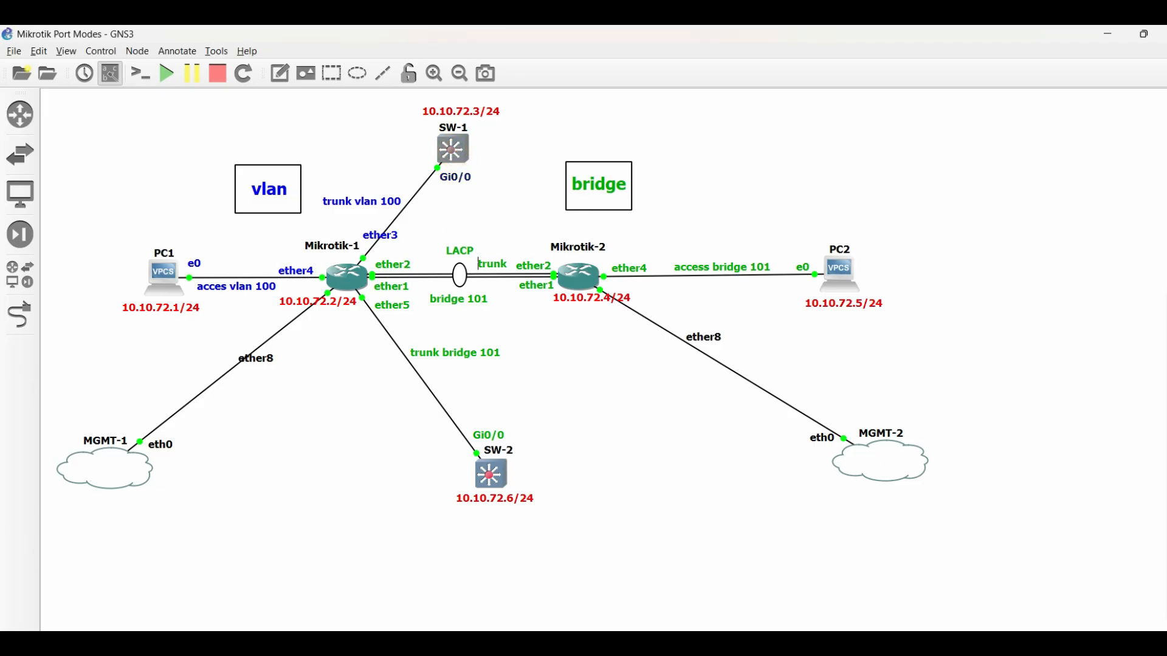
key("alt+Tab")
type("en")
key("Return")
key("Return")
key("Return")
Show SW-1's MAC address table for VLAN 100.
type("show mac")
key("Tab")
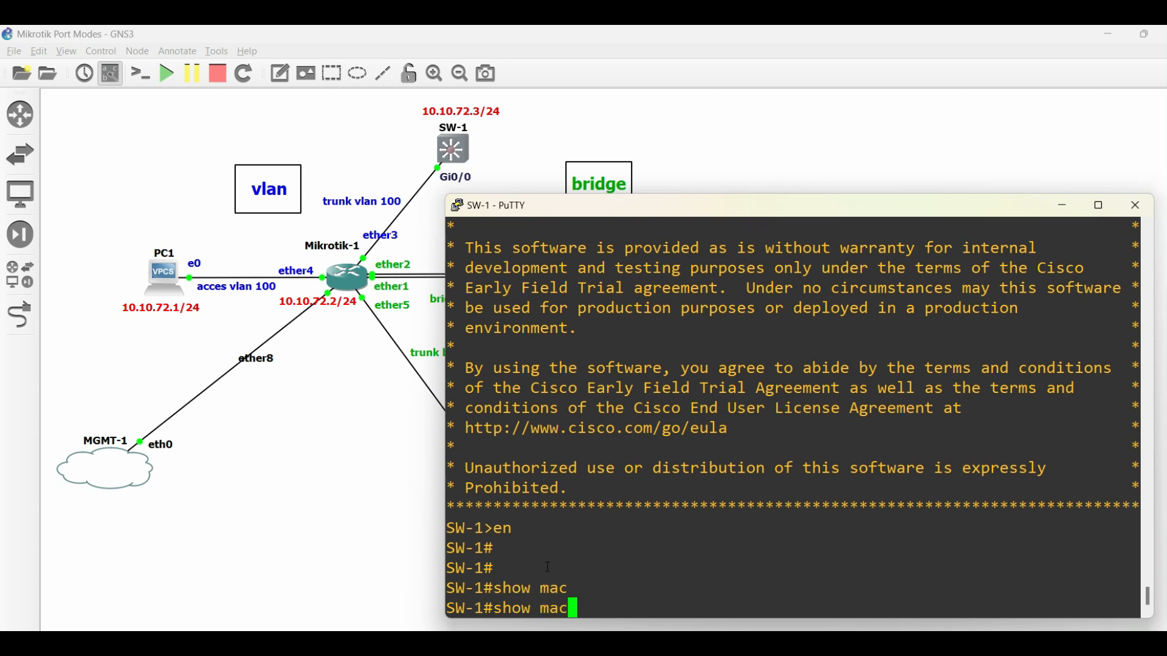
type("ad")
key("Tab")
type("vl")
key("Tab")
type("100")
key("Return")
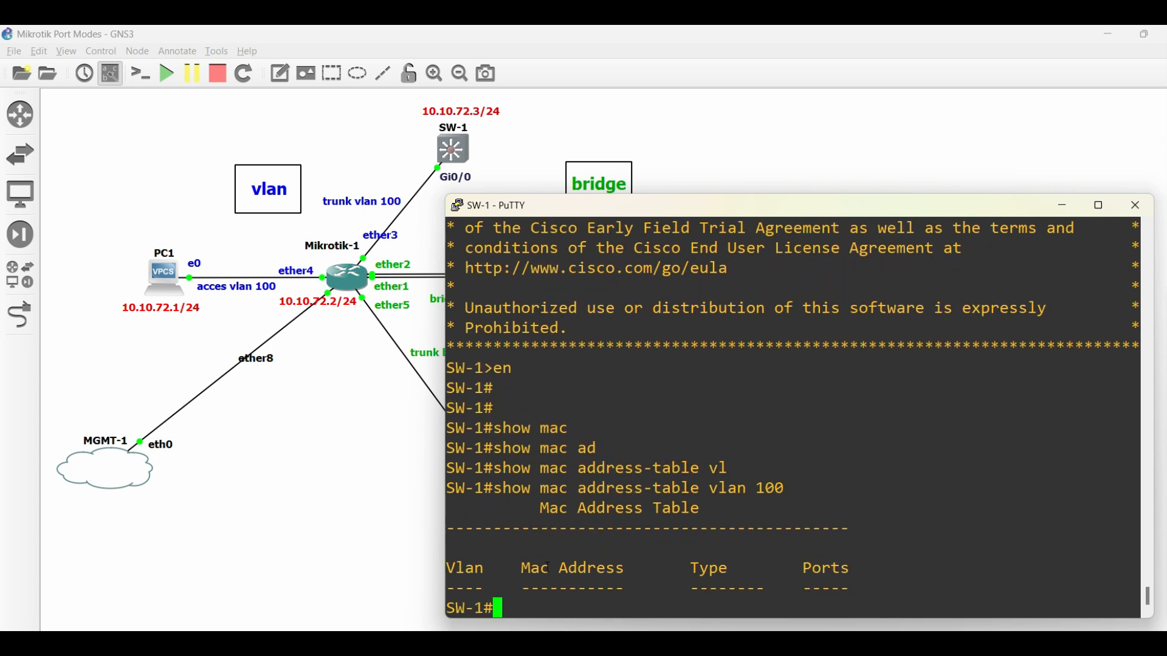
Ping PC1 at 10.10.72.1 from SW-1, and run the same ping a second time.
key("Return")
key("Return")
type("ping ")
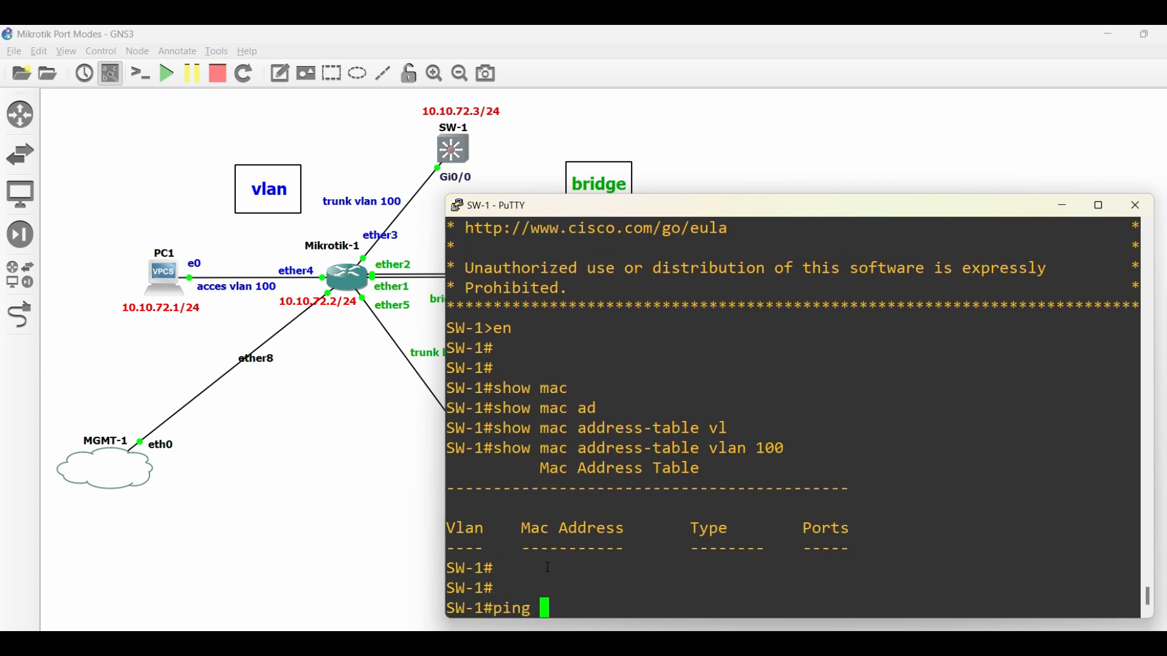
type("10.10.72.1")
key("Return")
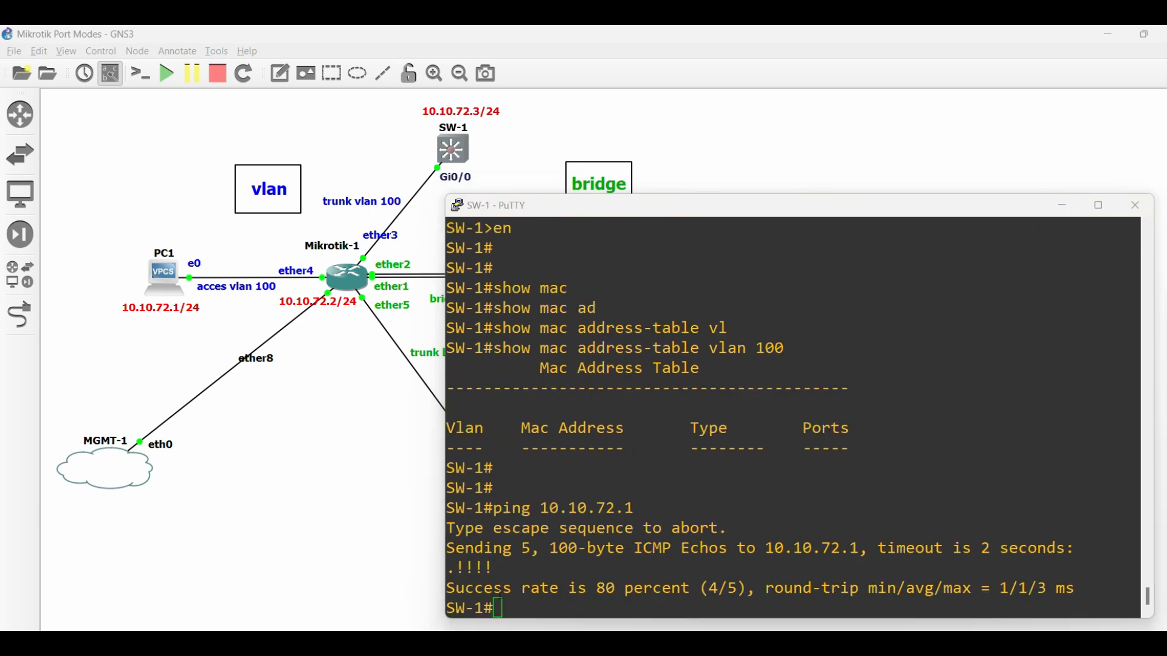
key("Up")
key("Return")
Show SW-1's VLAN 100 MAC address table again and examine the learned entry.
key("Up")
key("Up")
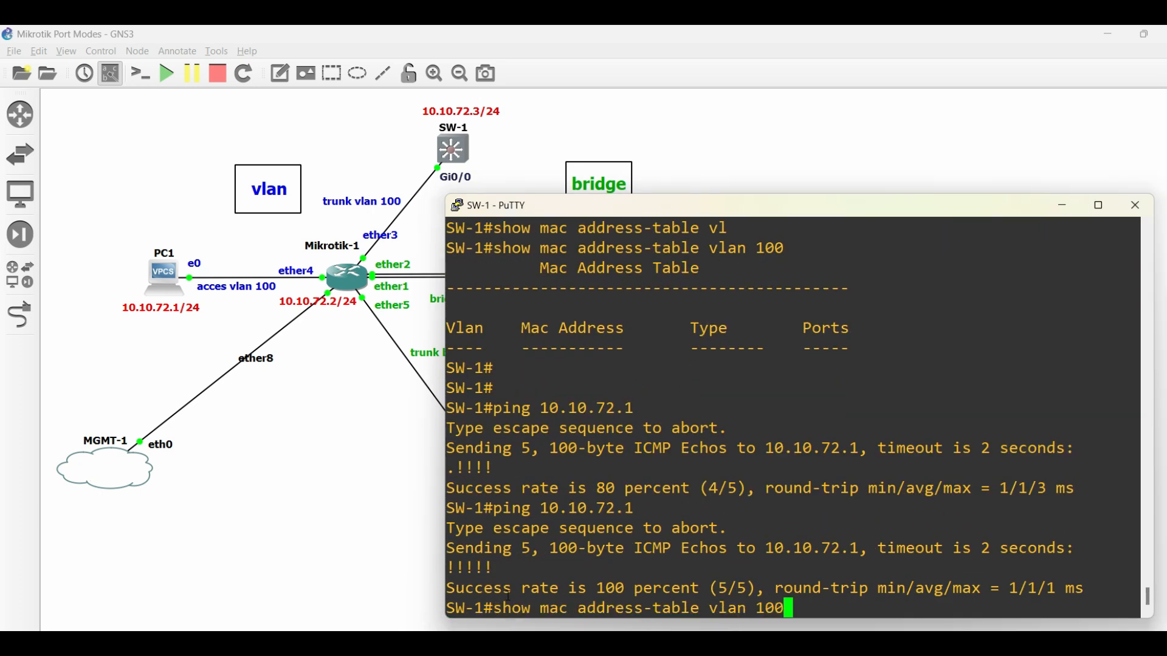
key("Return")
left_click_drag(649, 570, 599, 568)
left_click(463, 565)
left_click(602, 567)
Show the running configuration of SW-1's gi0/0 interface and examine its trunk encapsulation and allowed VLAN lines.
type("show r")
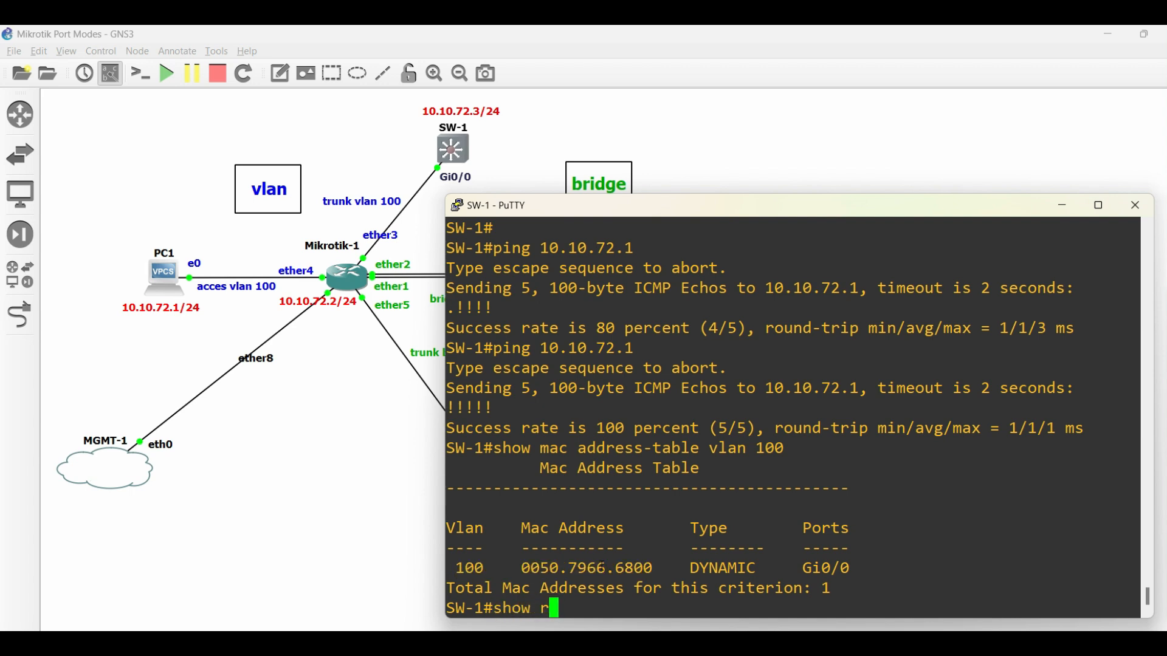
type("un")
key("Tab")
type("int gi0/0")
key("Return")
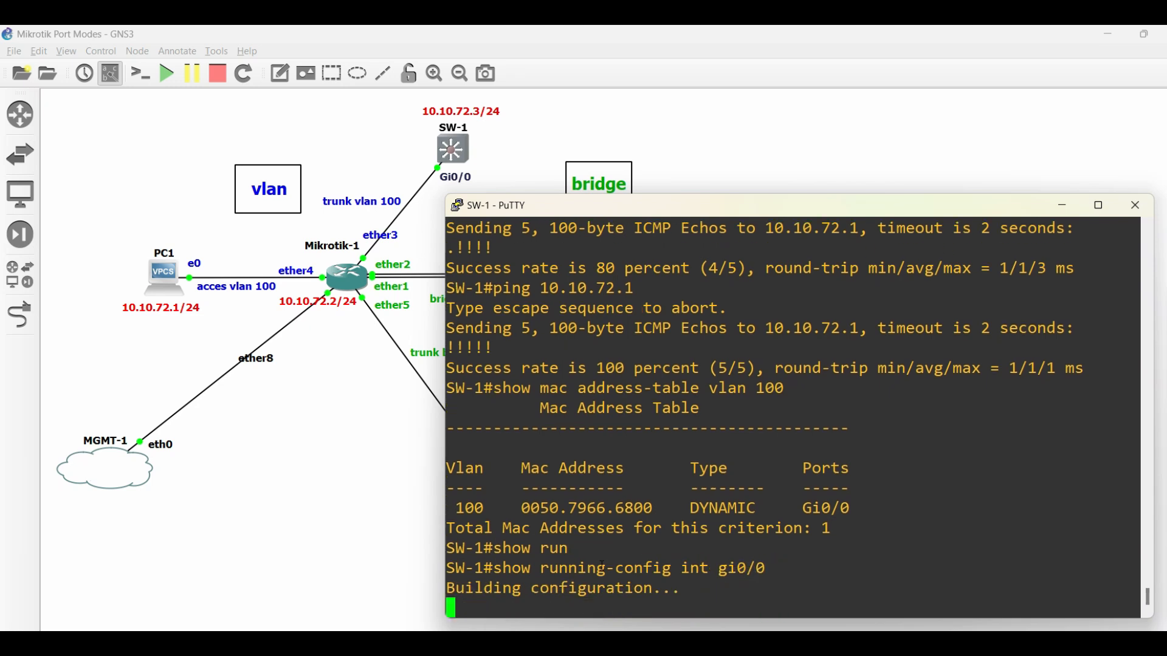
left_click_drag(559, 489, 766, 489)
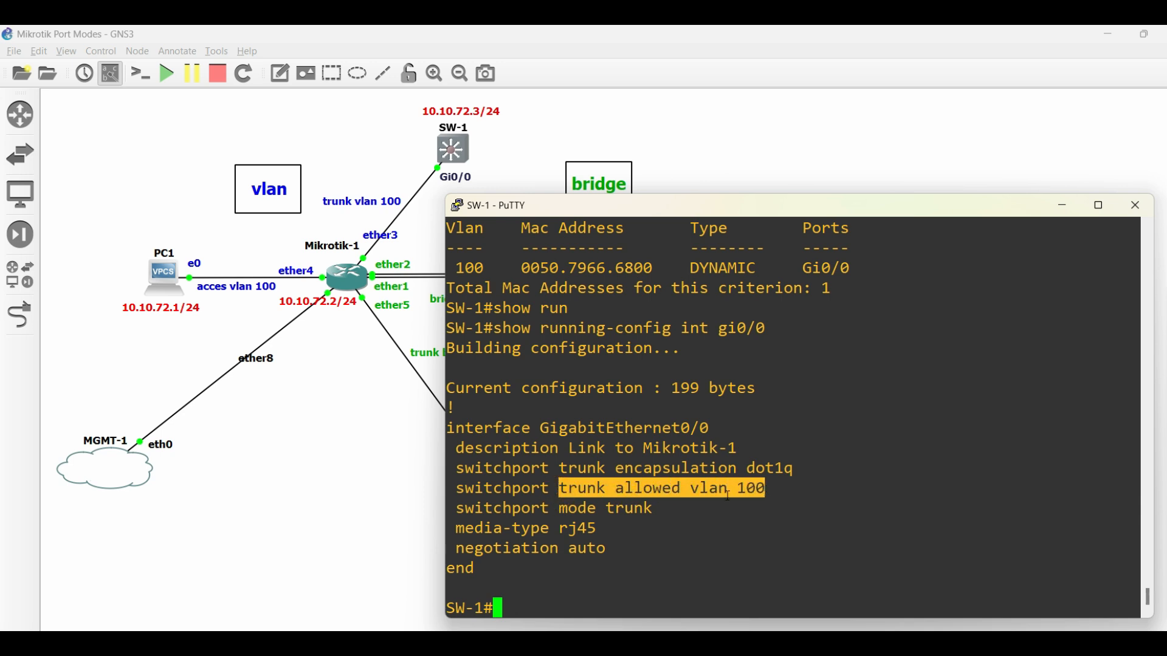
left_click(729, 497)
left_click_drag(466, 467, 788, 489)
left_click(802, 499)
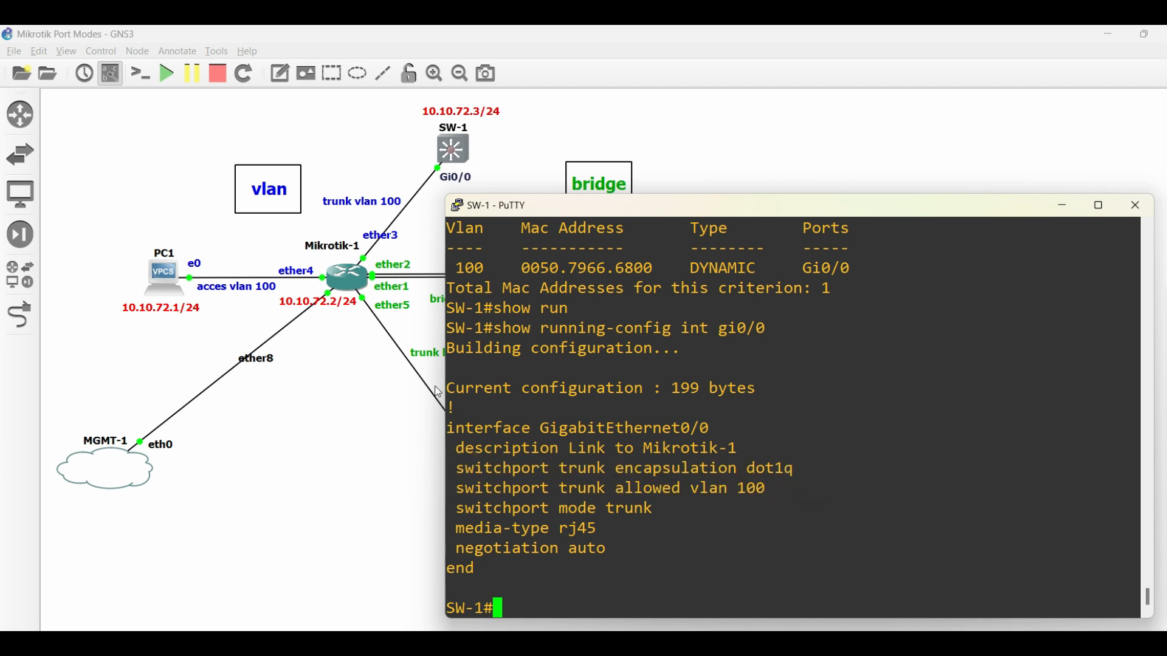
Bring up the PC1 console beside SW-1's and compare PC1's MAC address with the one in the switch's MAC table.
scroll(635, 419, "up", 3)
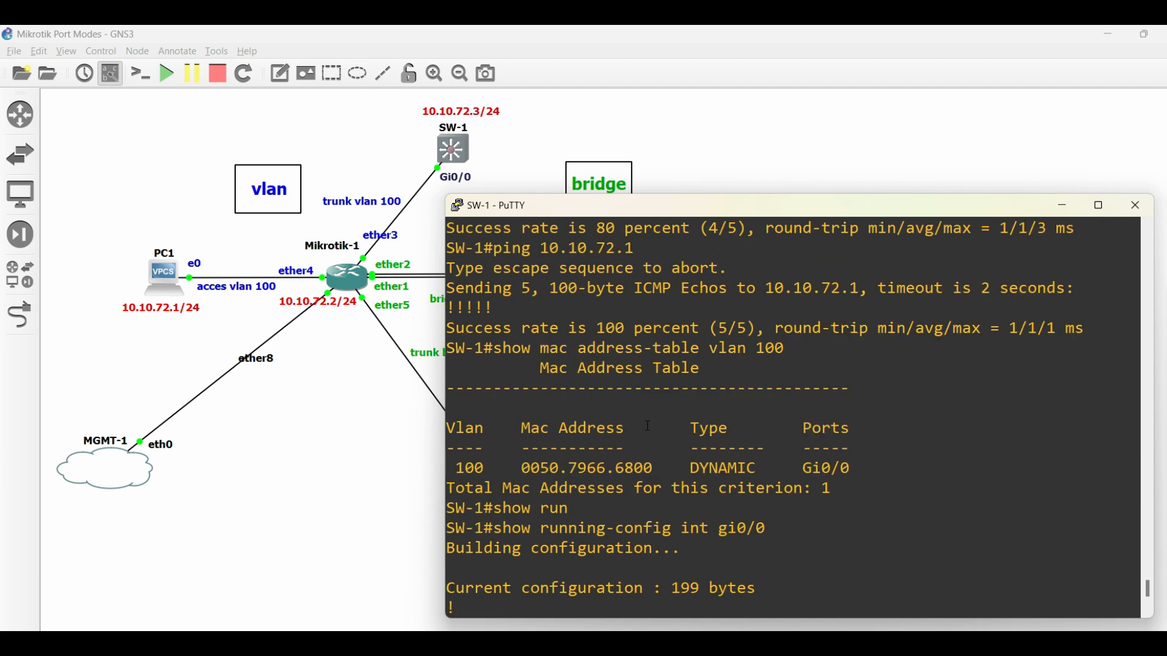
double_click(624, 467)
left_click(157, 275)
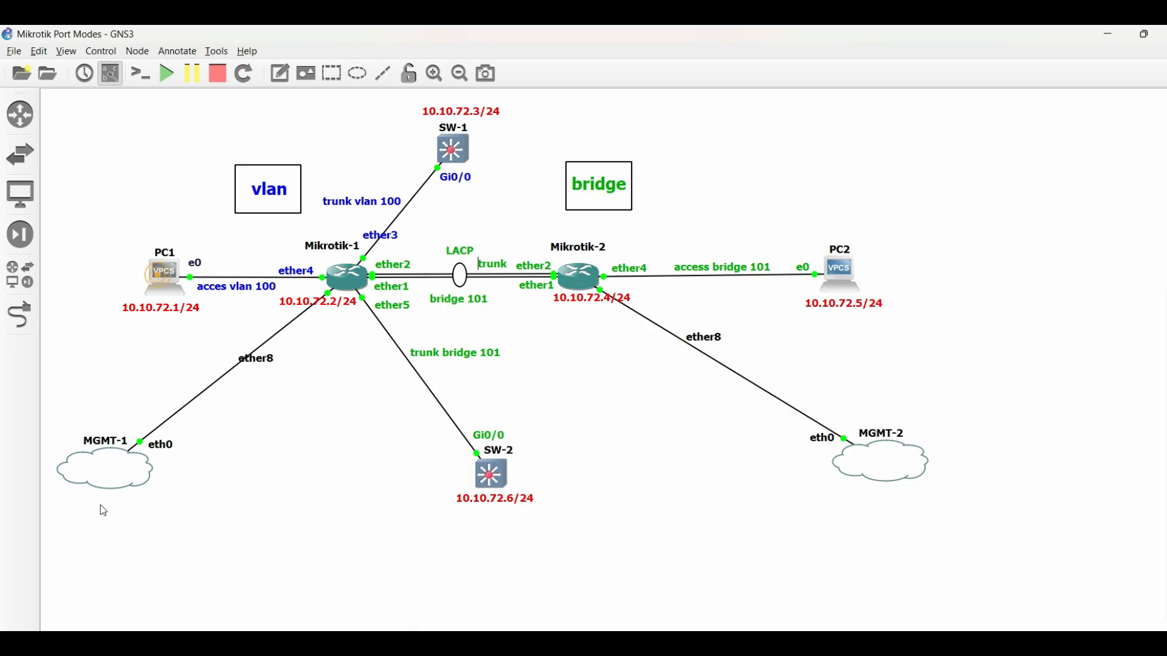
left_click(100, 643)
left_click(149, 564)
left_click(666, 482)
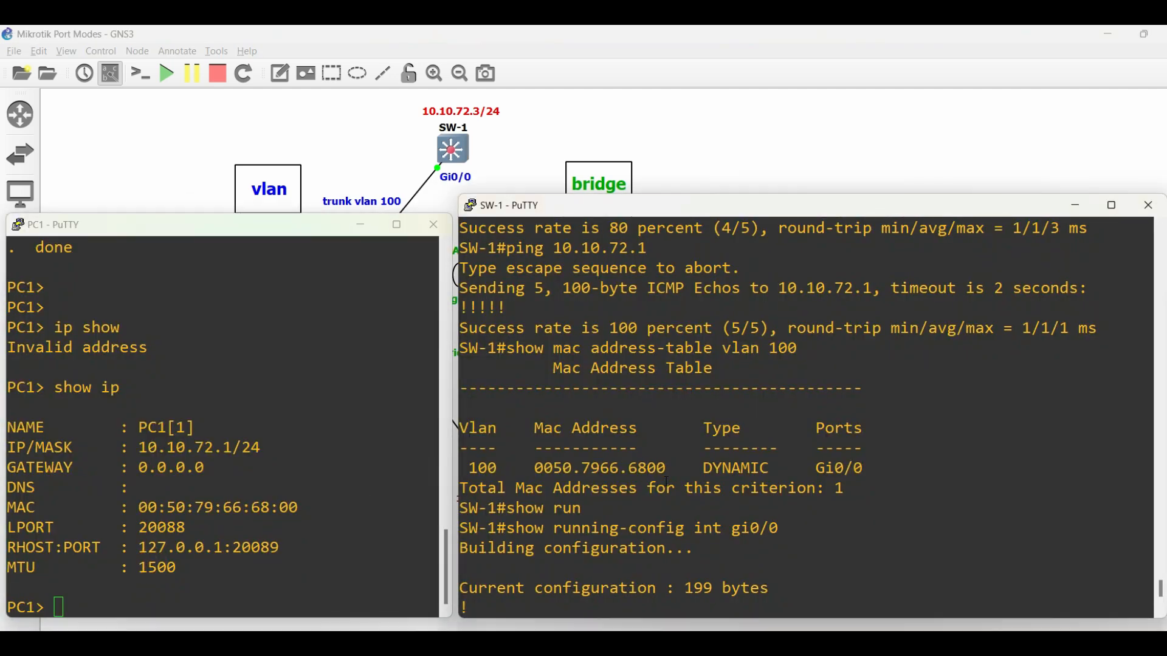
left_click_drag(673, 467, 534, 467)
left_click_drag(140, 507, 296, 508)
Ping SW-1 at 10.10.72.3 from PC1 and examine the replies.
left_click(257, 587)
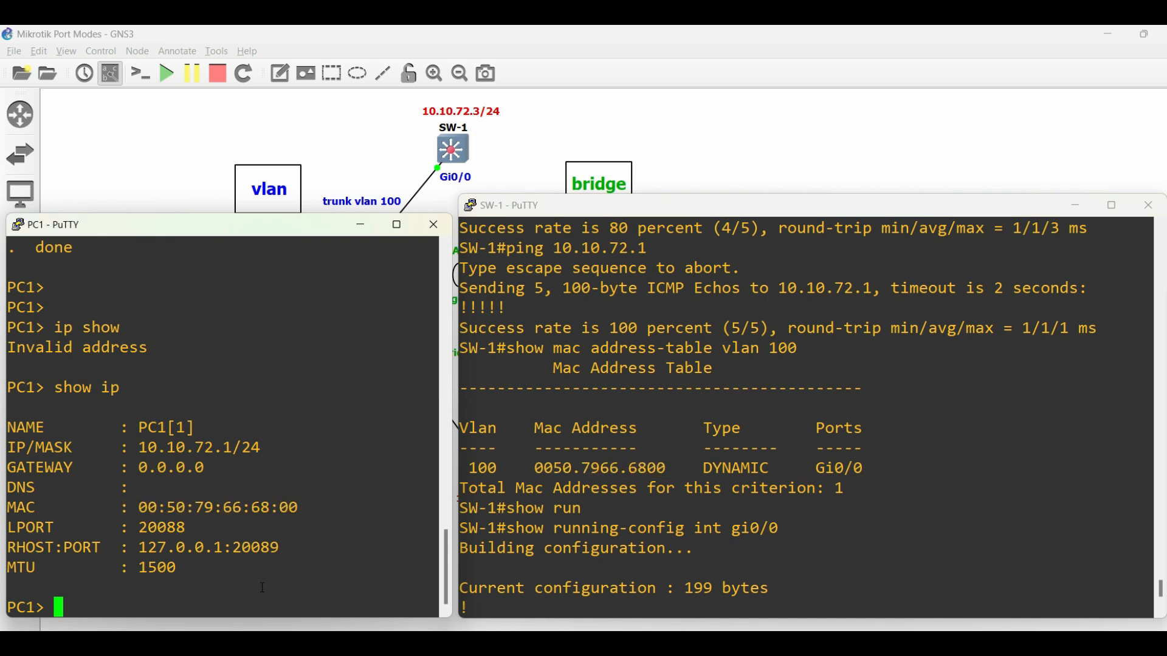
type("ping 10.1")
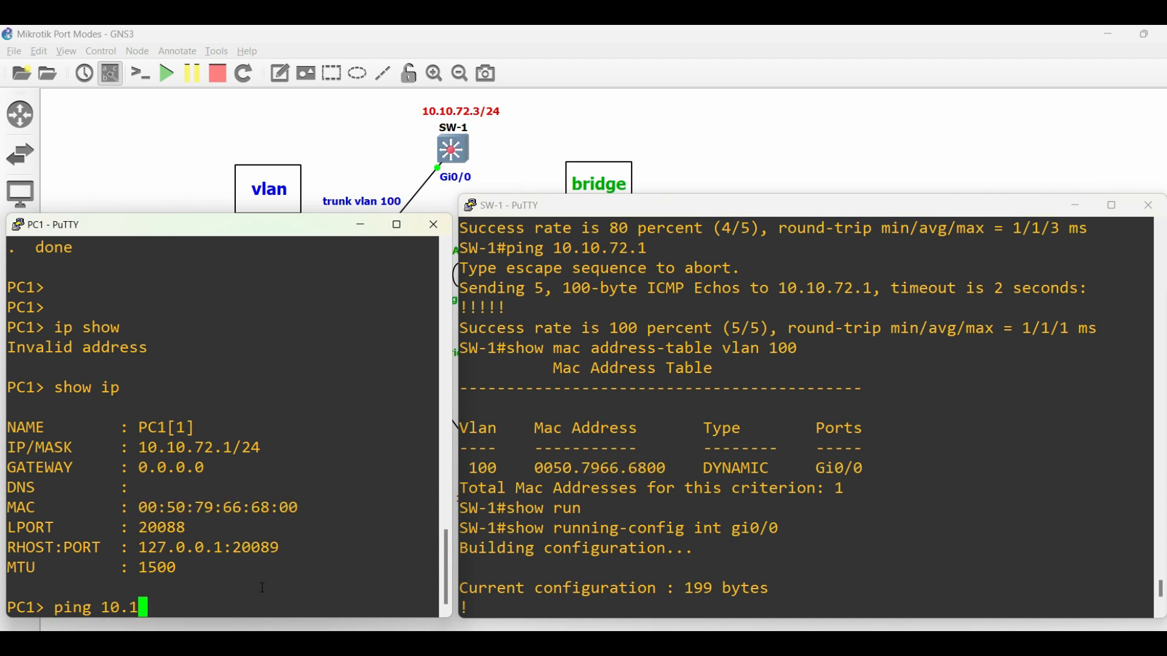
type("0.72.3")
key("Return")
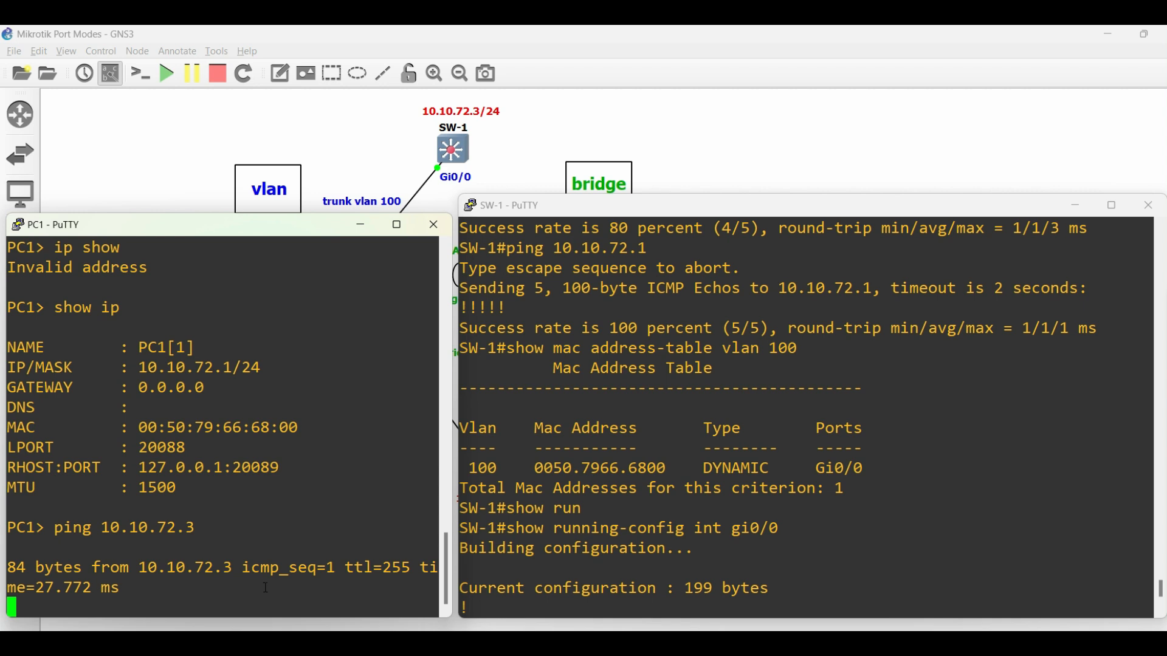
left_click_drag(195, 594, 27, 407)
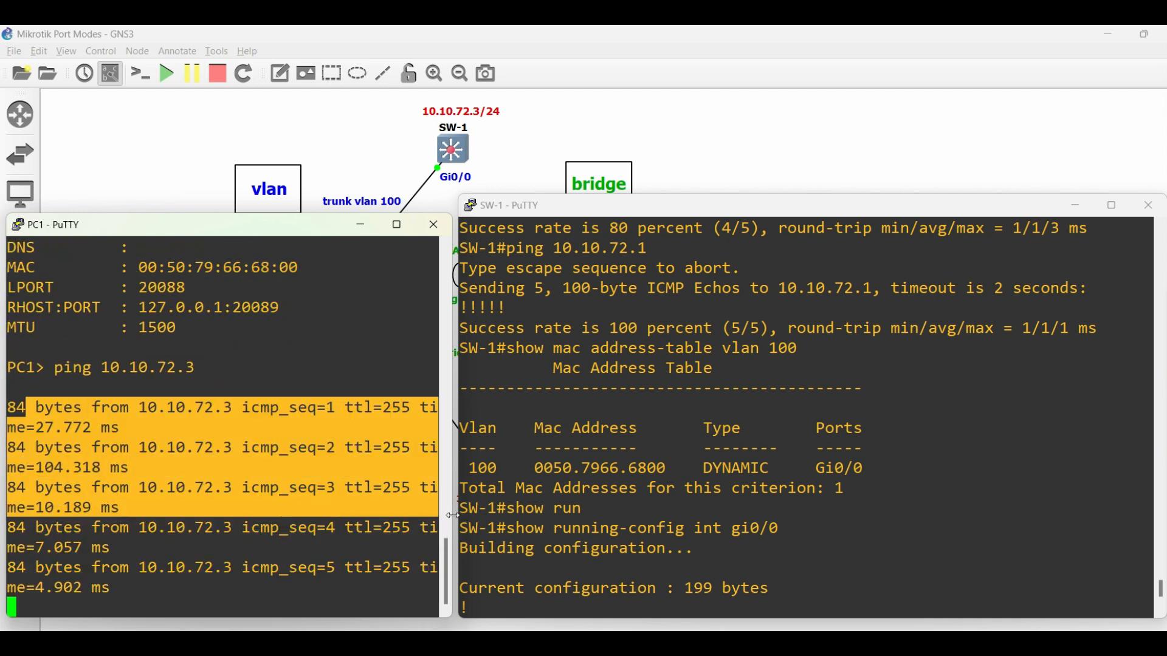
left_click(141, 587)
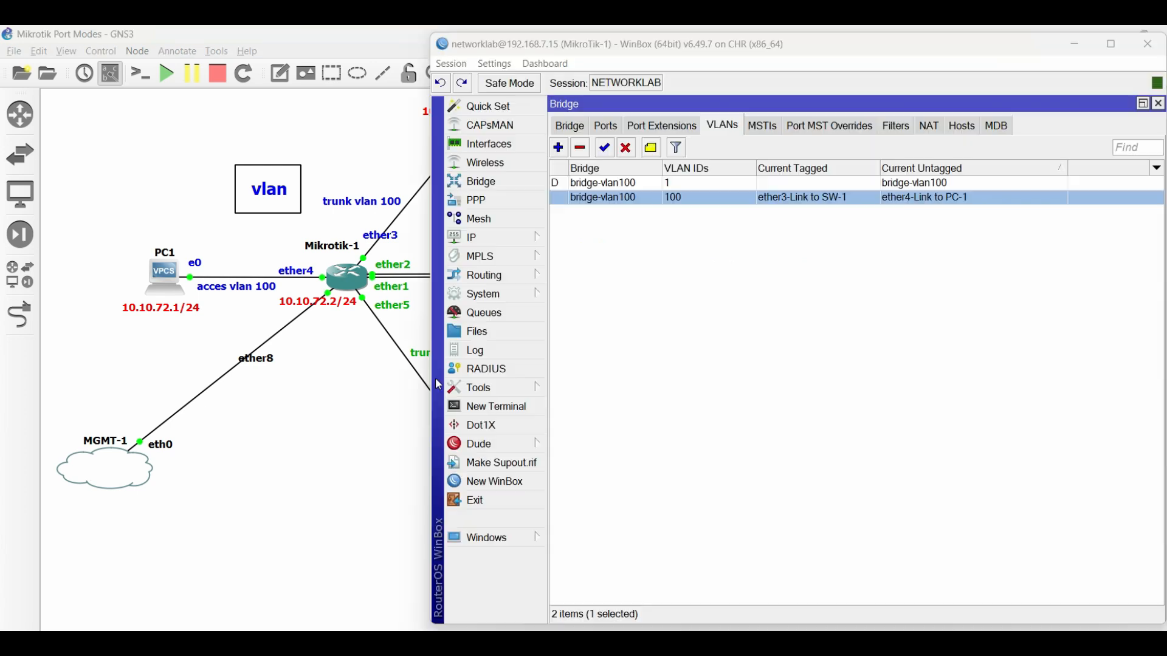
Review the bridge, its ports and its VLAN entries on Mikrotik-1 in WinBox.
left_click(570, 126)
left_click(638, 183)
left_click(605, 126)
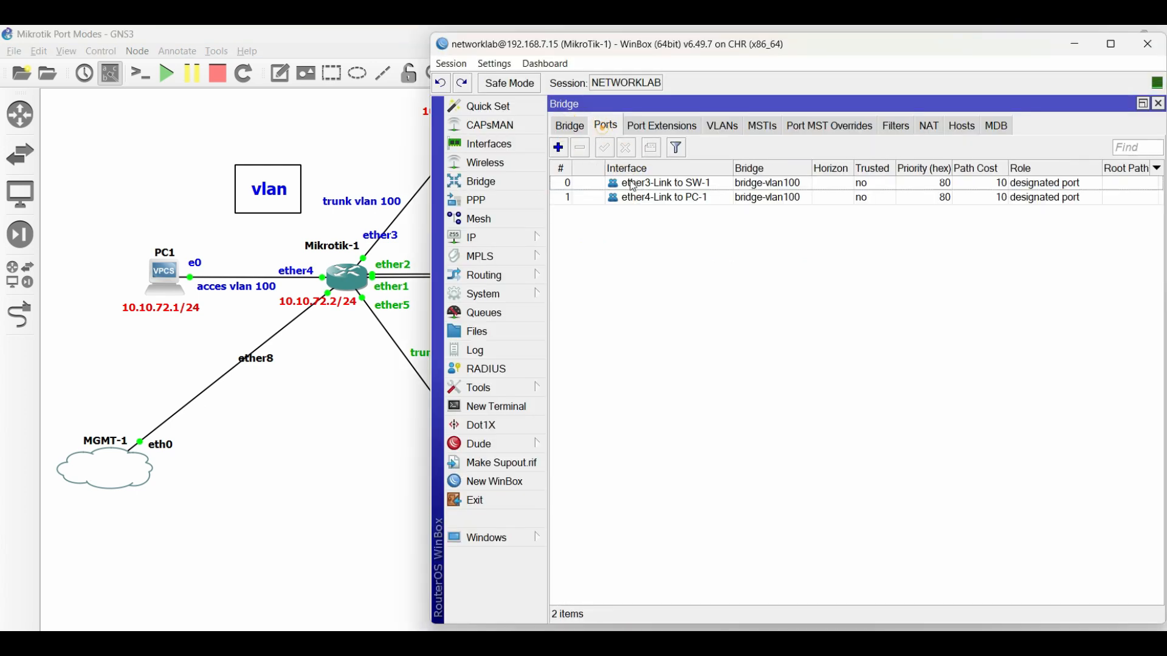
left_click(659, 197)
left_click(724, 126)
left_click(679, 199)
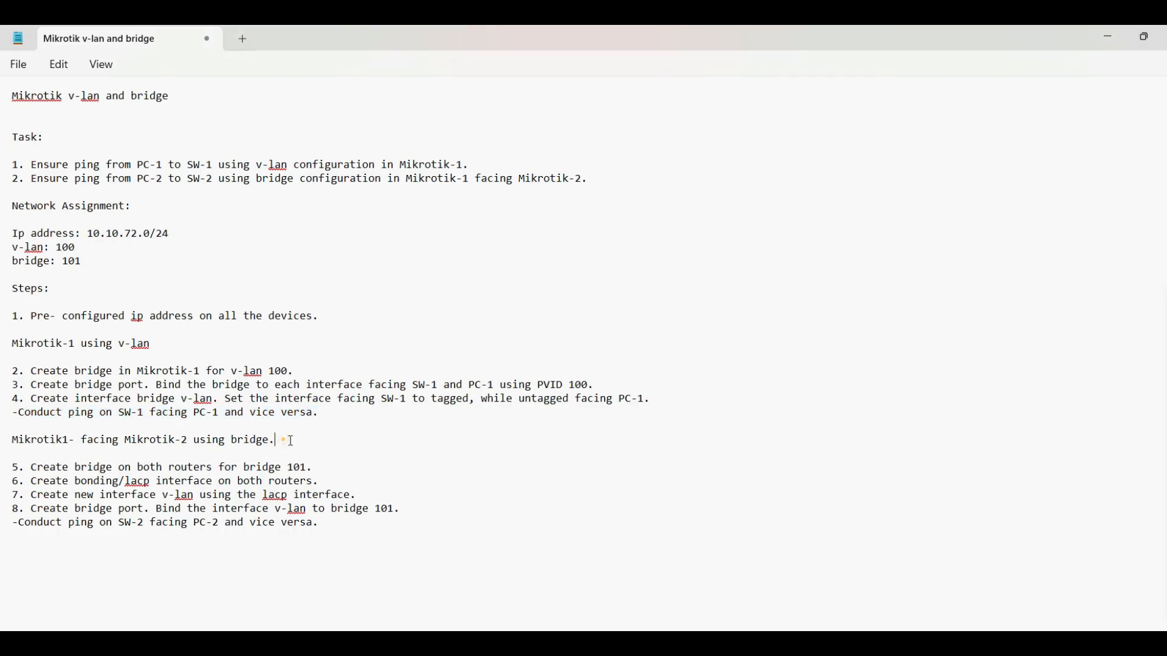
Read the notes' section on Mikrotik-1 facing Mikrotik-2 and its step 5 about creating bridge 101.
left_click_drag(294, 440, 5, 442)
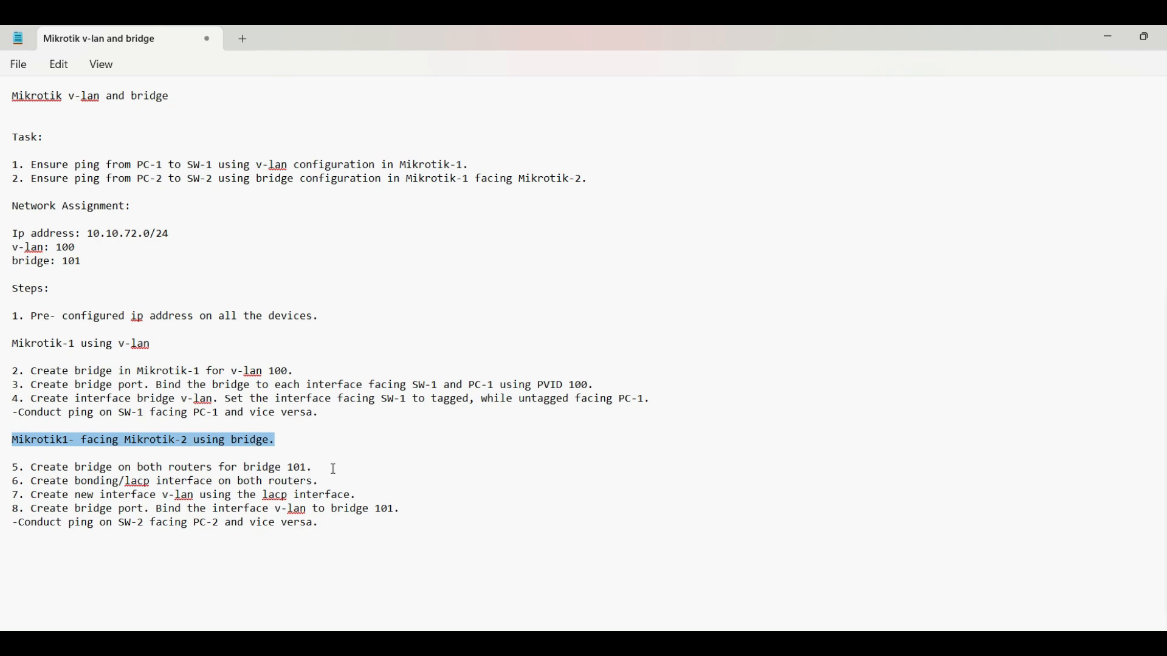
left_click_drag(328, 471, 18, 476)
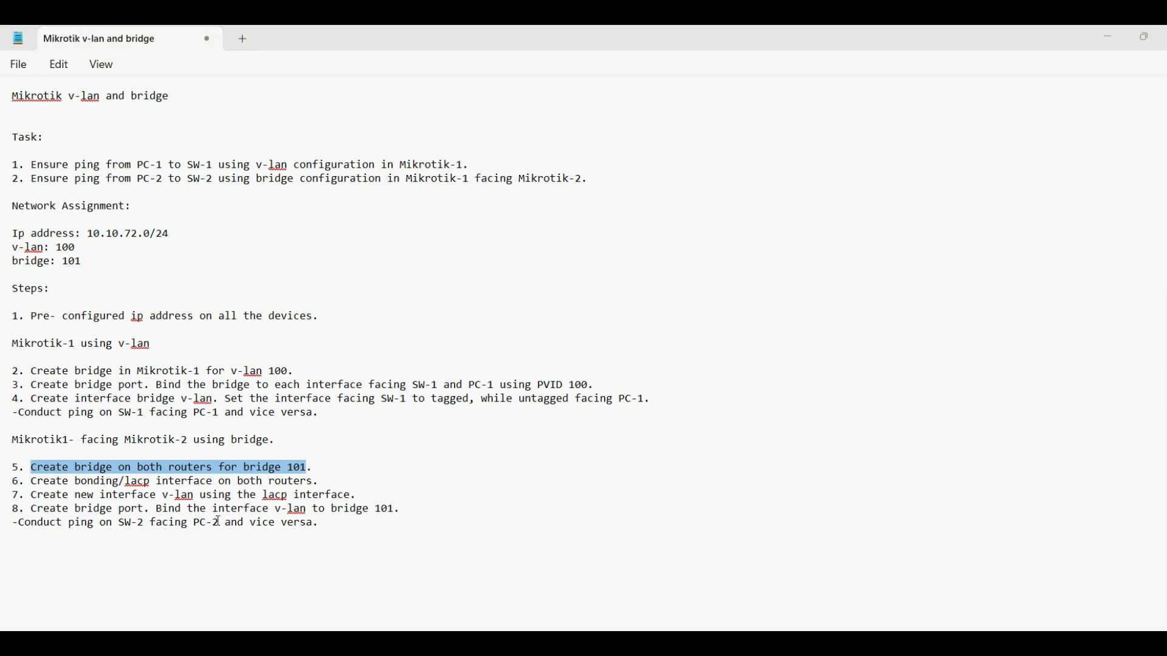
left_click_drag(308, 473, 30, 470)
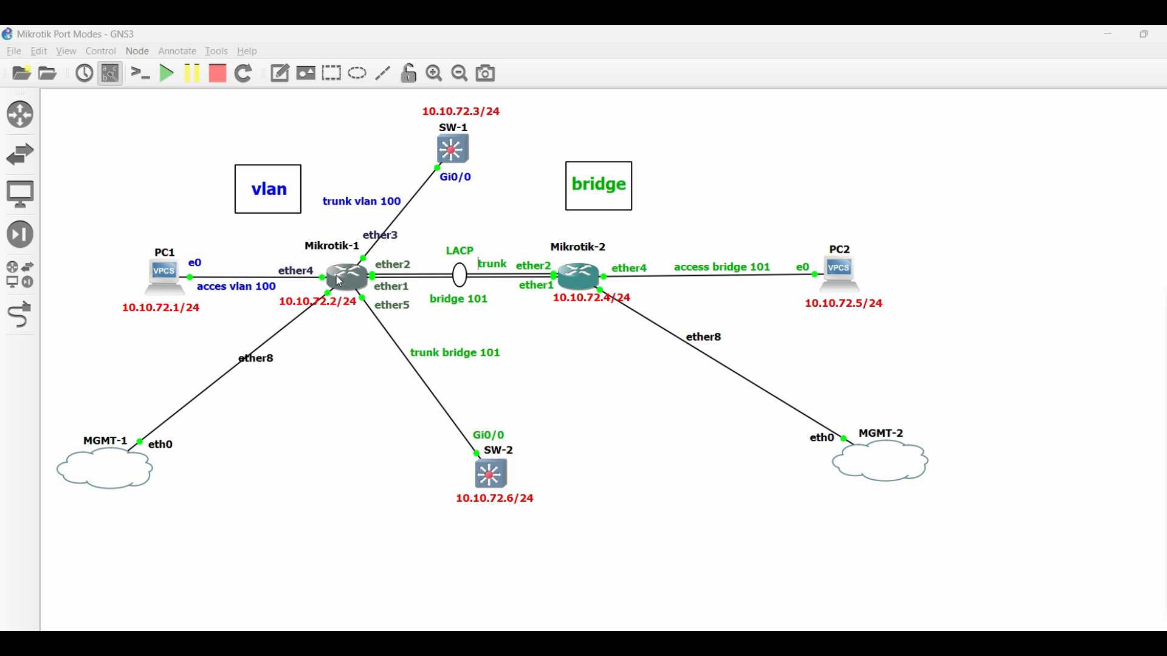
In Mikrotik-1's WinBox session, create a new bridge named bridge-101.
left_click(149, 606)
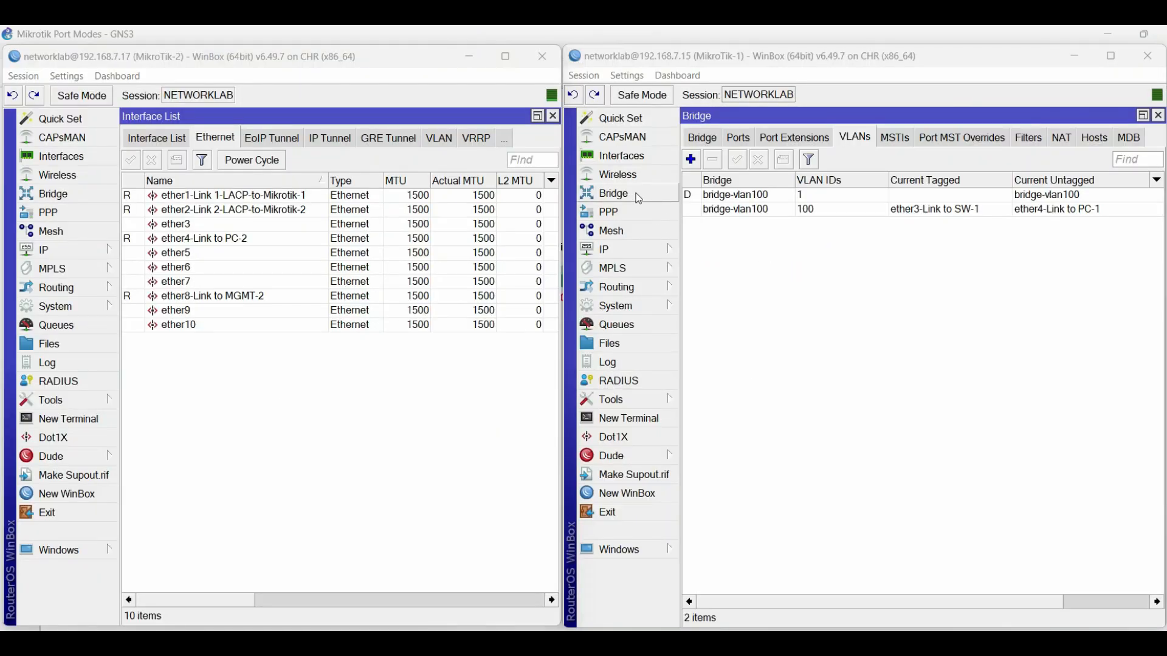
left_click(632, 201)
left_click(629, 193)
left_click(702, 137)
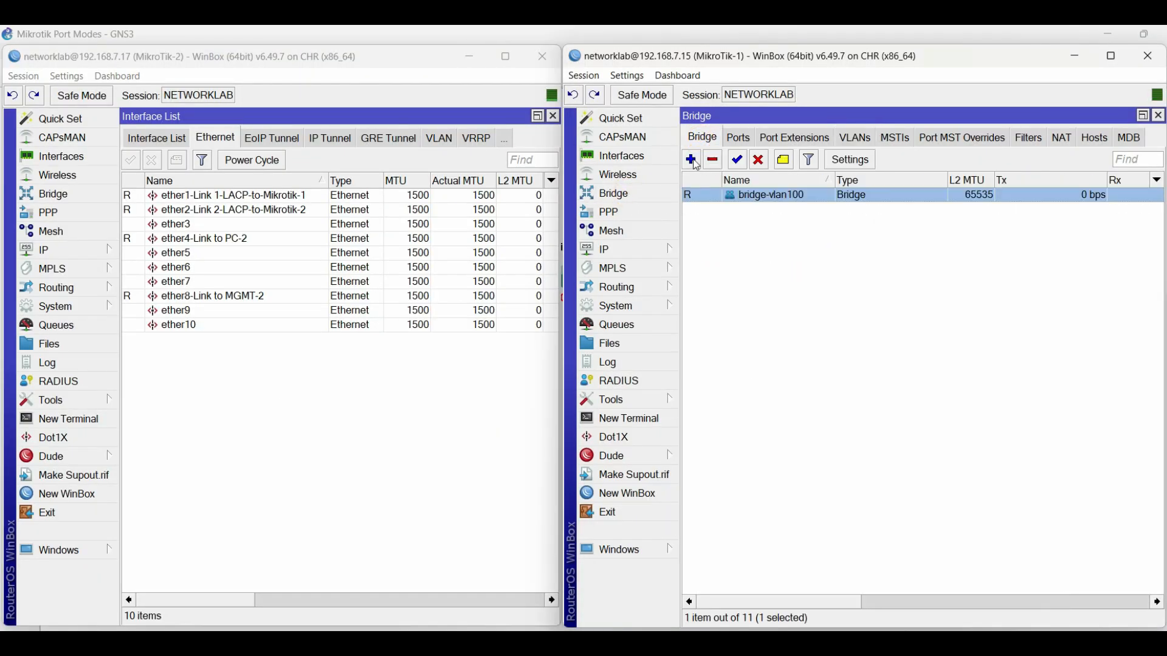
left_click(691, 159)
left_click(842, 244)
key("BackSpace")
type("-101")
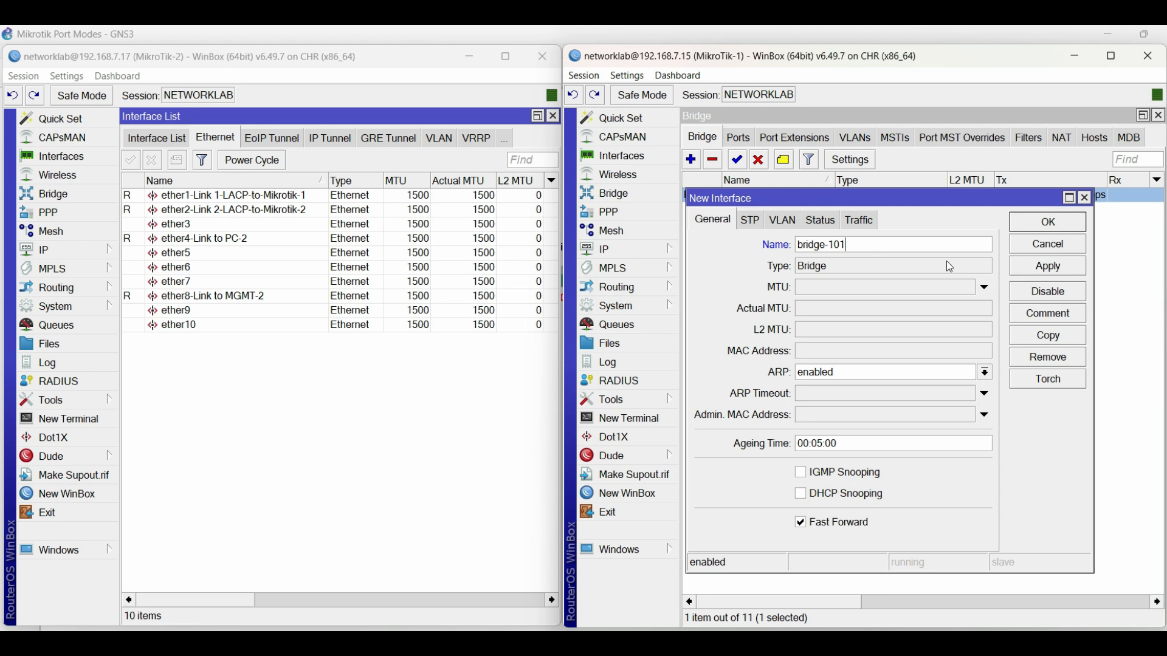
left_click(1043, 276)
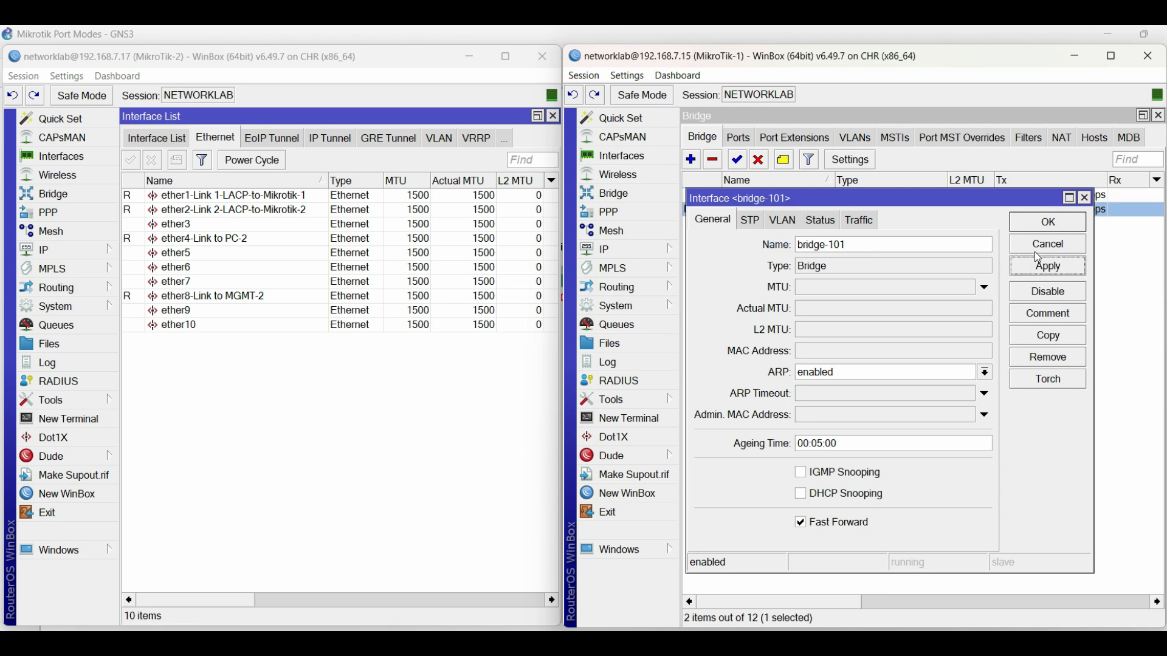
left_click(1046, 222)
left_click(808, 196)
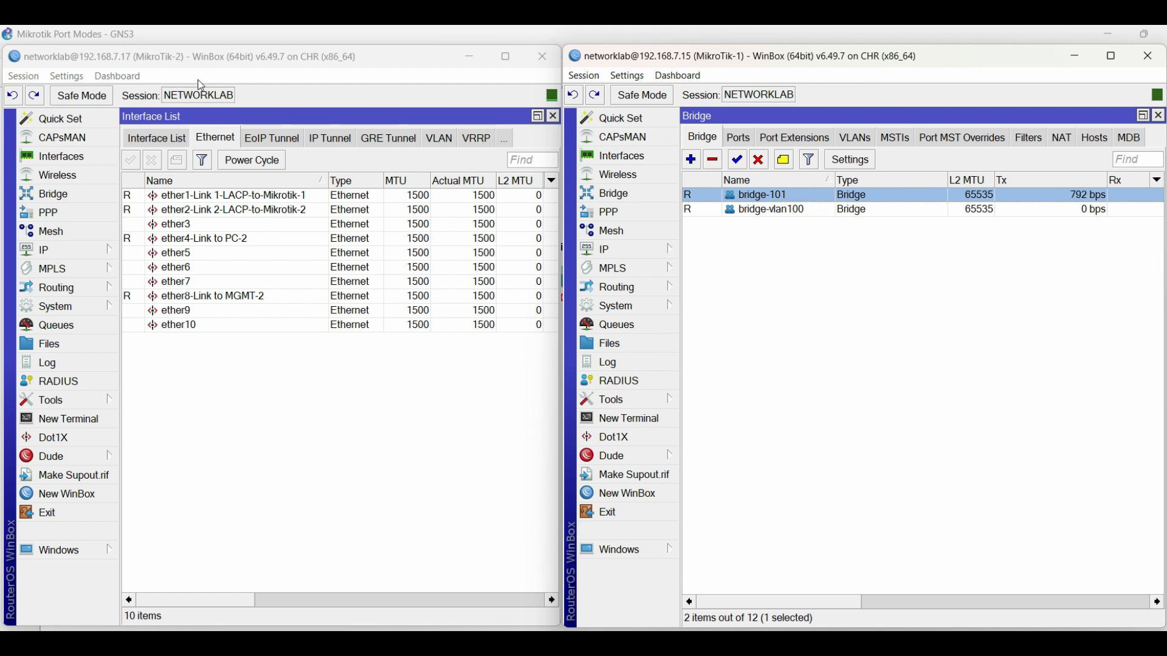
Create a bridge named bridge-101 on Mikrotik-2 as well, and select the bridge-101 entry on both routers.
left_click(84, 199)
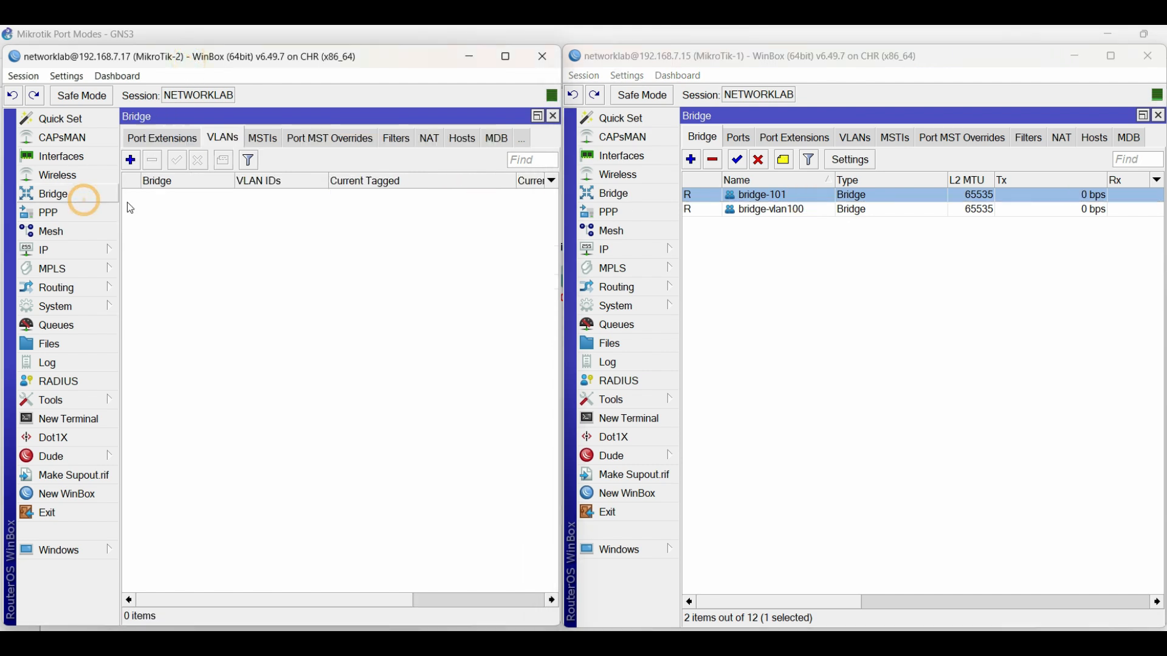
left_click(151, 139)
left_click(141, 139)
left_click(139, 138)
left_click(130, 160)
left_click(320, 235)
key("BackSpace")
type("-101")
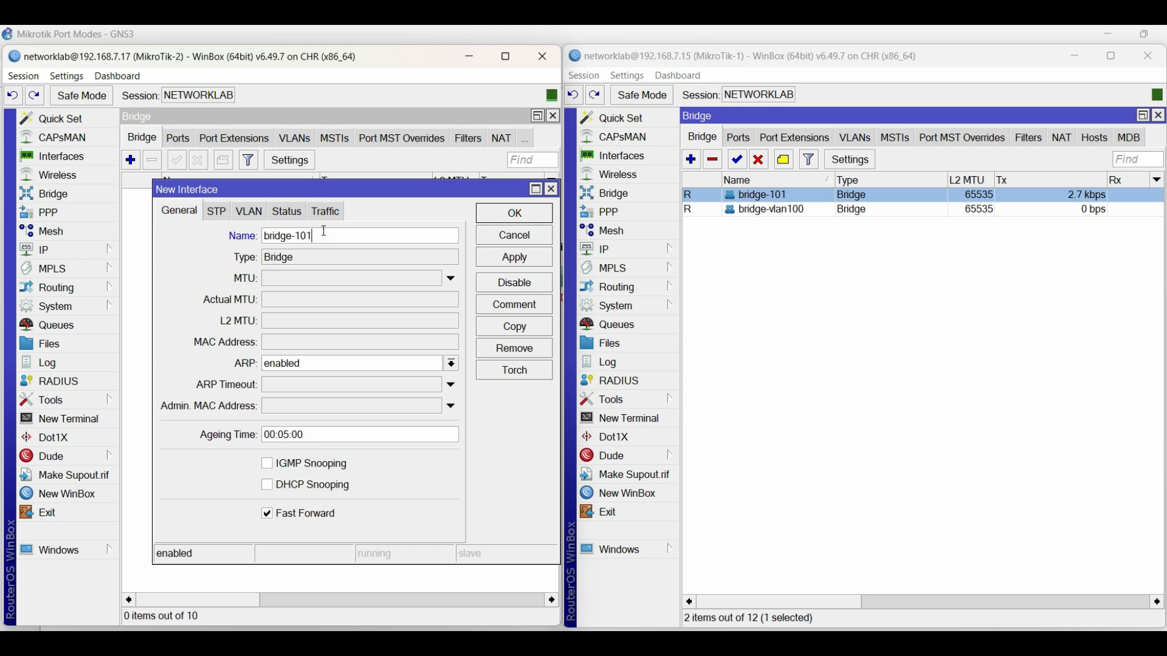
left_click(527, 269)
left_click(516, 212)
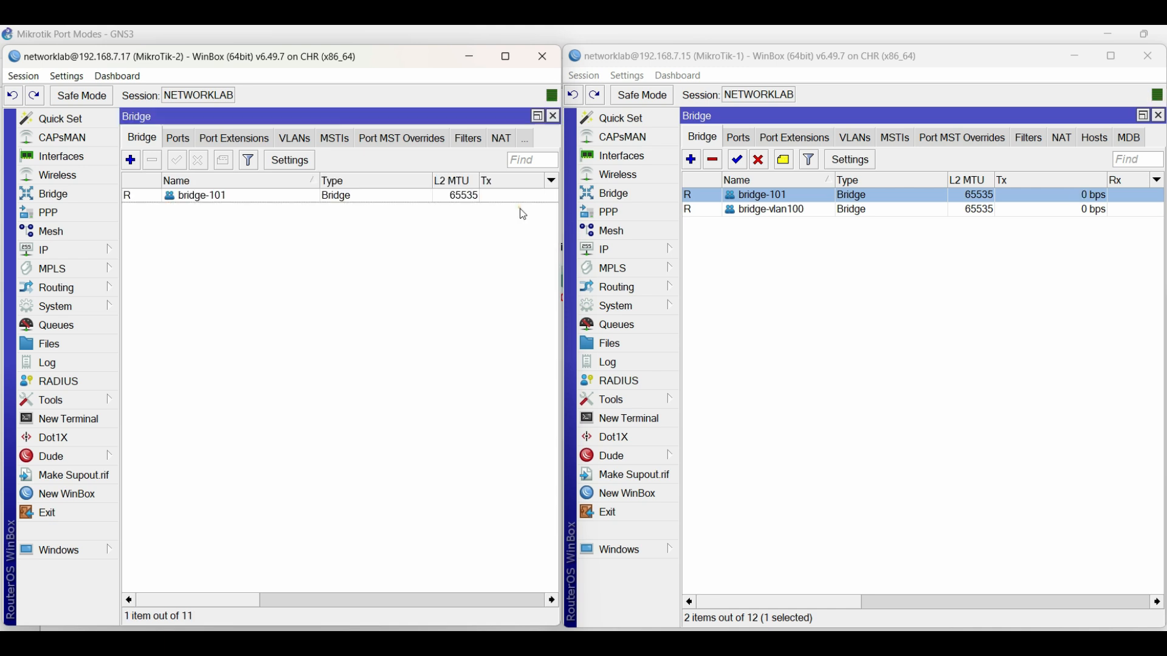
left_click(292, 201)
left_click(835, 290)
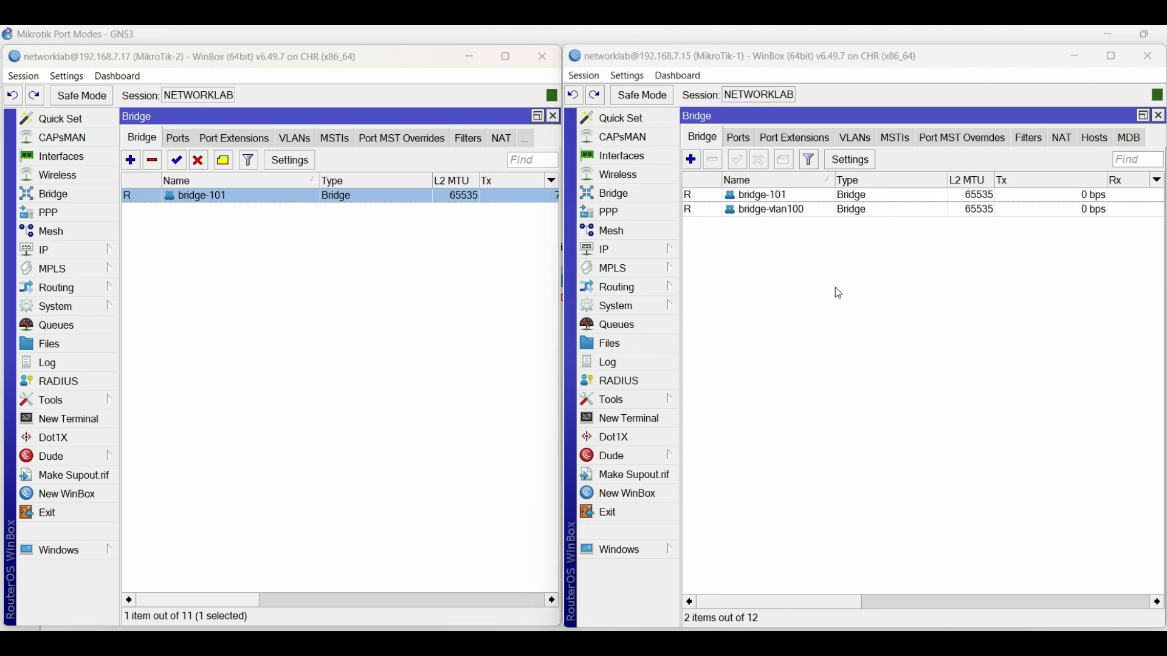
left_click(779, 195)
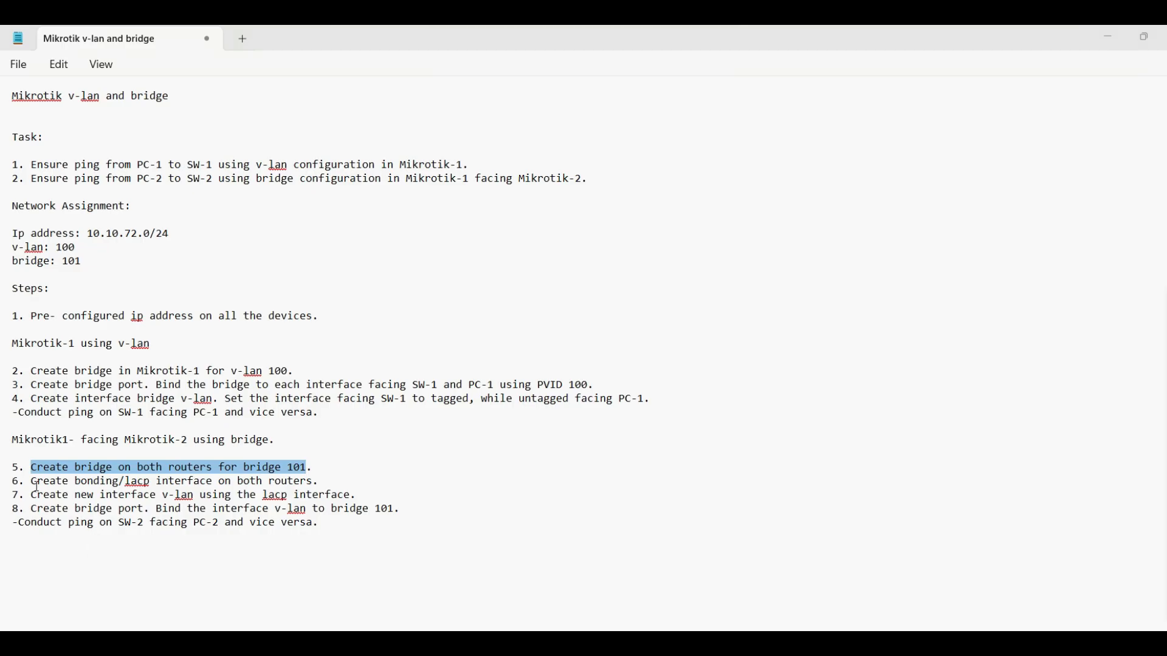
Read the notes' step 6 about bonding/LACP and inspect the LACP link between Mikrotik-1 and Mikrotik-2 in the GNS3 topology.
left_click_drag(31, 483, 313, 485)
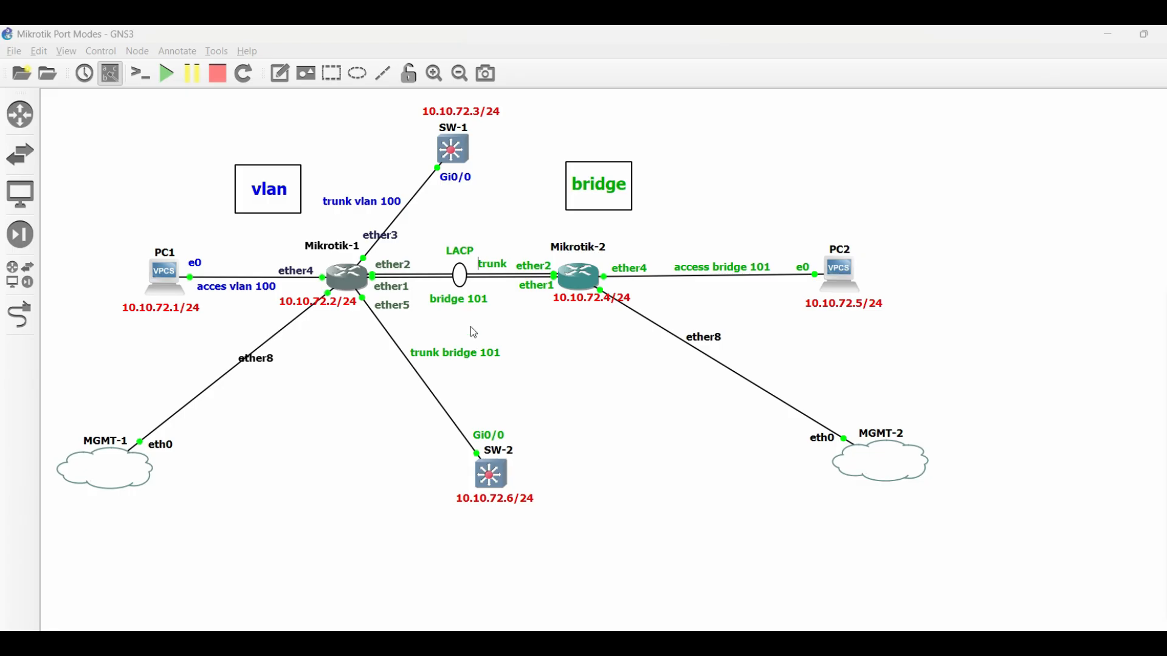
left_click(459, 250)
left_click(539, 268)
left_click(394, 265)
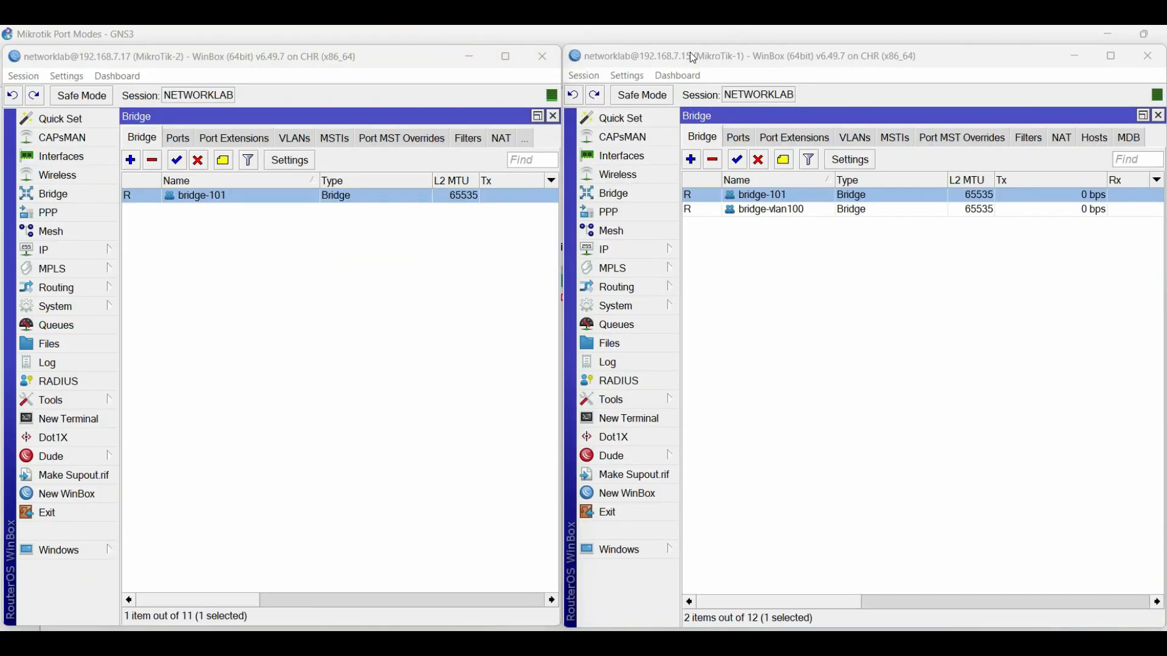
In Mikrotik-1's WinBox session, start a new bonding interface and name it "LACP-Link to Mikrotik-2".
left_click(622, 156)
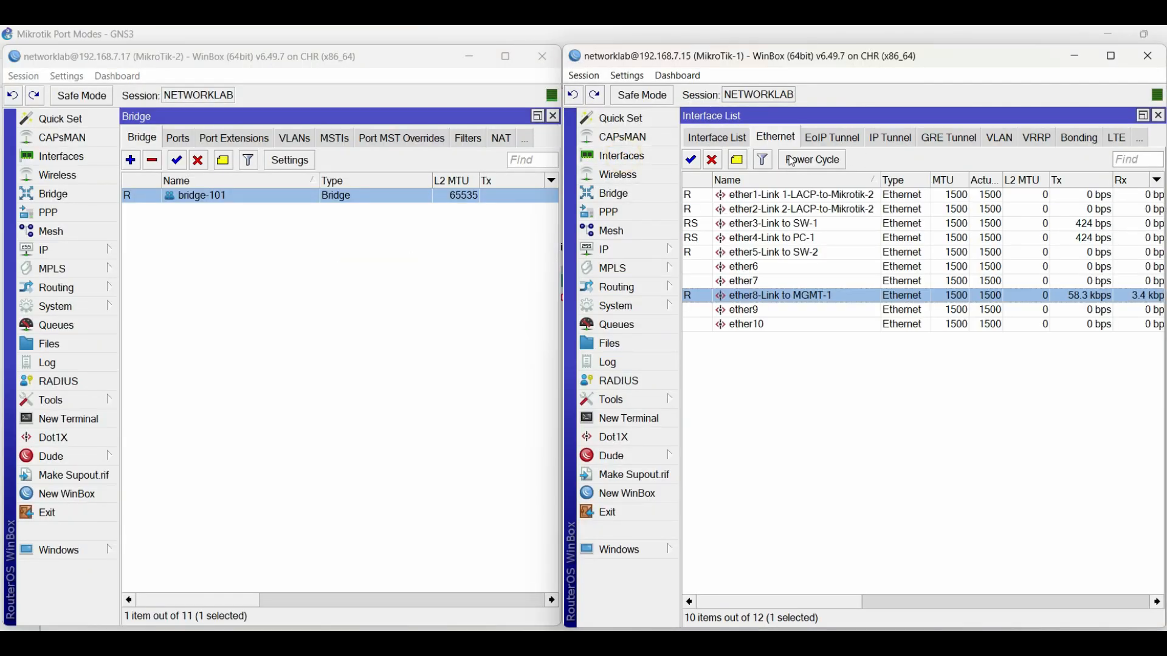
left_click(717, 138)
left_click(704, 137)
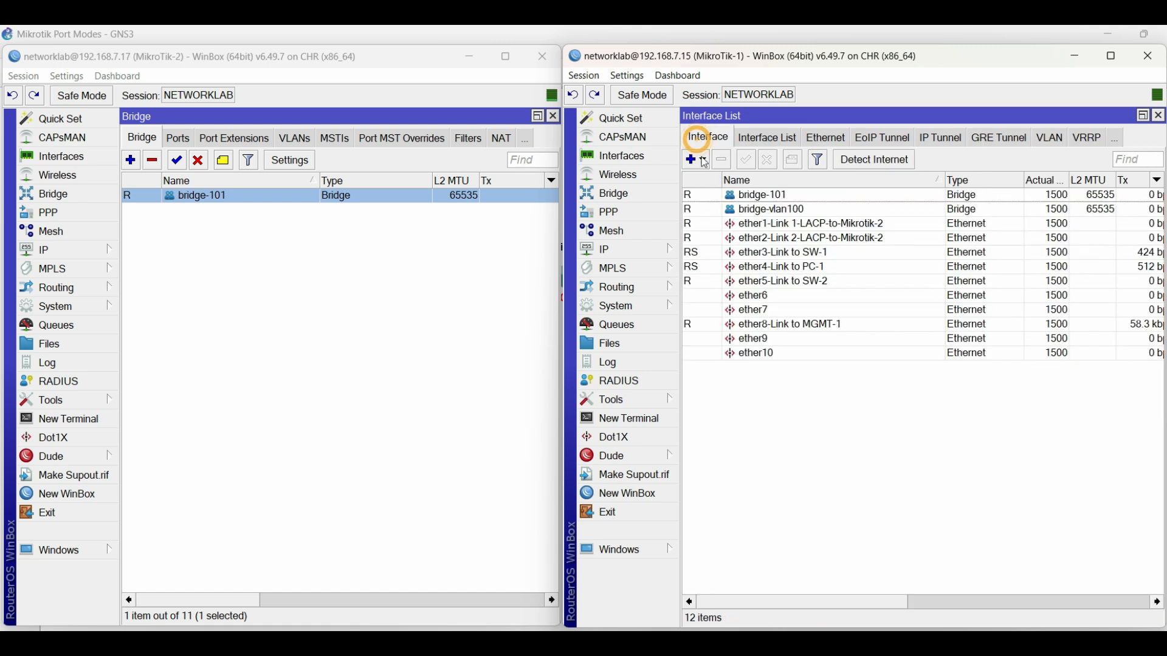
left_click(699, 160)
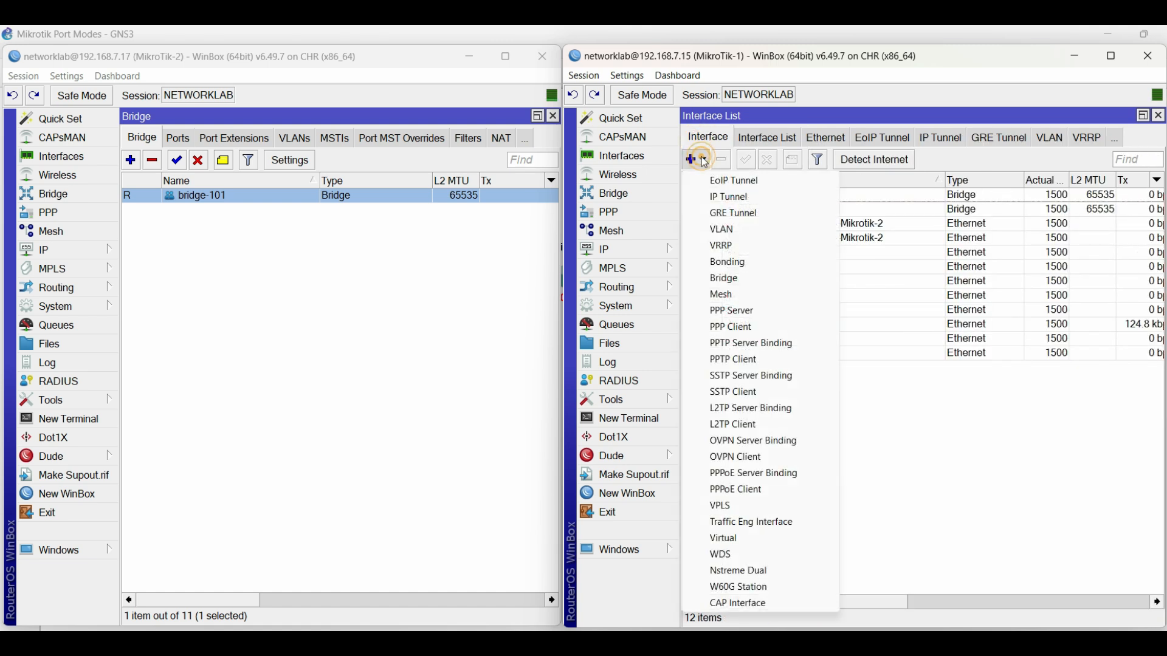
left_click(729, 263)
left_click_drag(1145, 230, 1099, 188)
left_click(1094, 182)
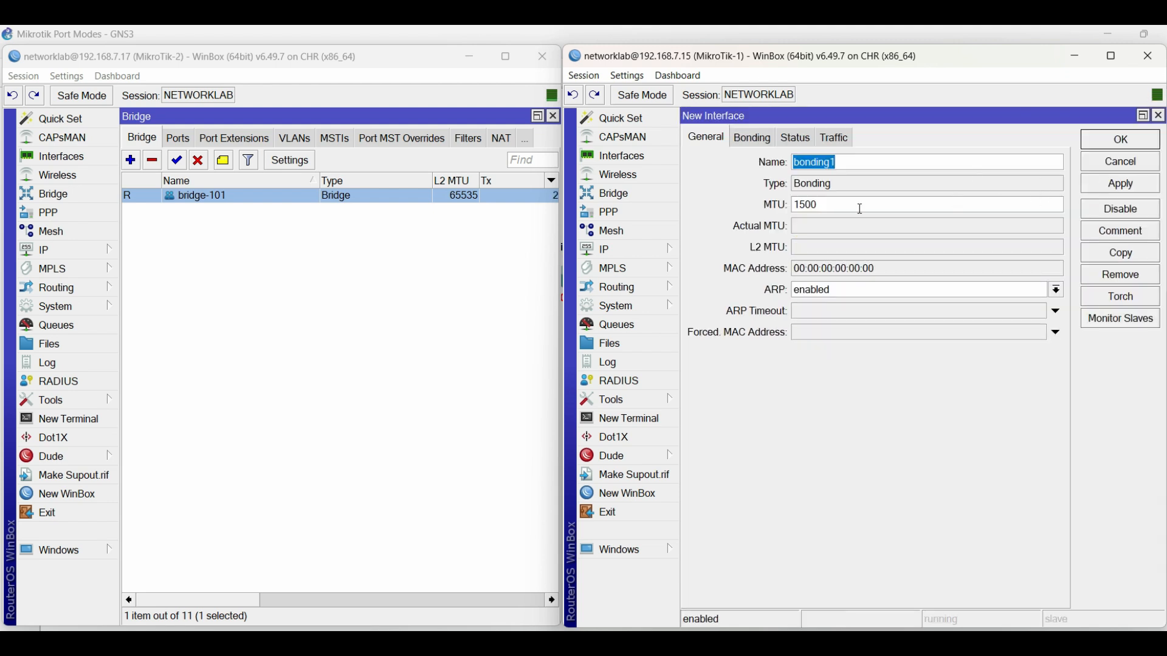
left_click(848, 161)
key("BackSpace")
key("BackSpace")
key("BackSpace")
key("BackSpace")
key("BackSpace")
key("BackSpace")
key("BackSpace")
key("BackSpace")
type("LACP-Link to Mik")
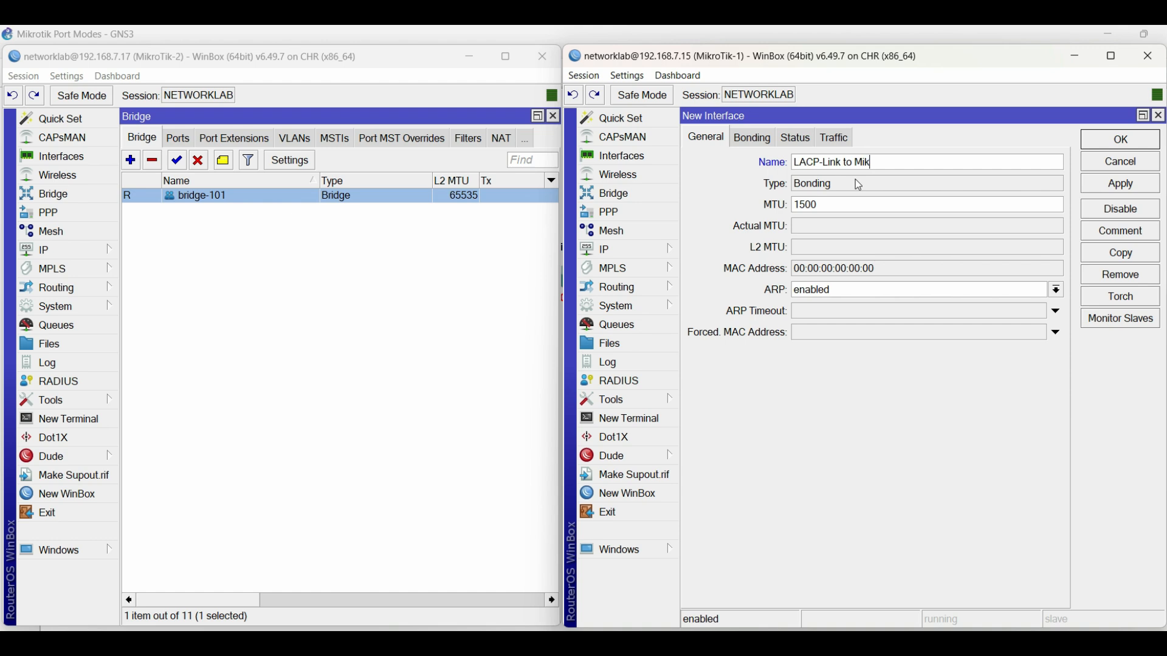
type("rotik-2")
Set the Mikrotik-1 bonding interface's MTU to 1024, save it, and narrow the interface list's Name column.
double_click(840, 207)
type("1024")
left_click(1122, 185)
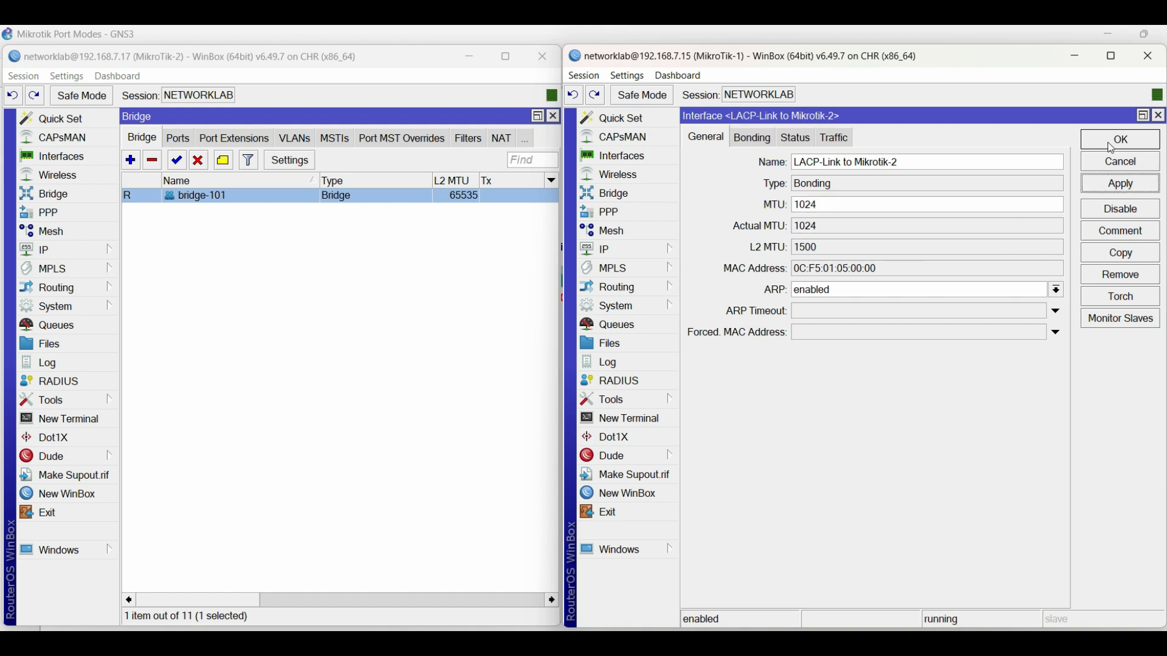
left_click(1121, 140)
left_click(915, 220)
left_click_drag(946, 180, 896, 182)
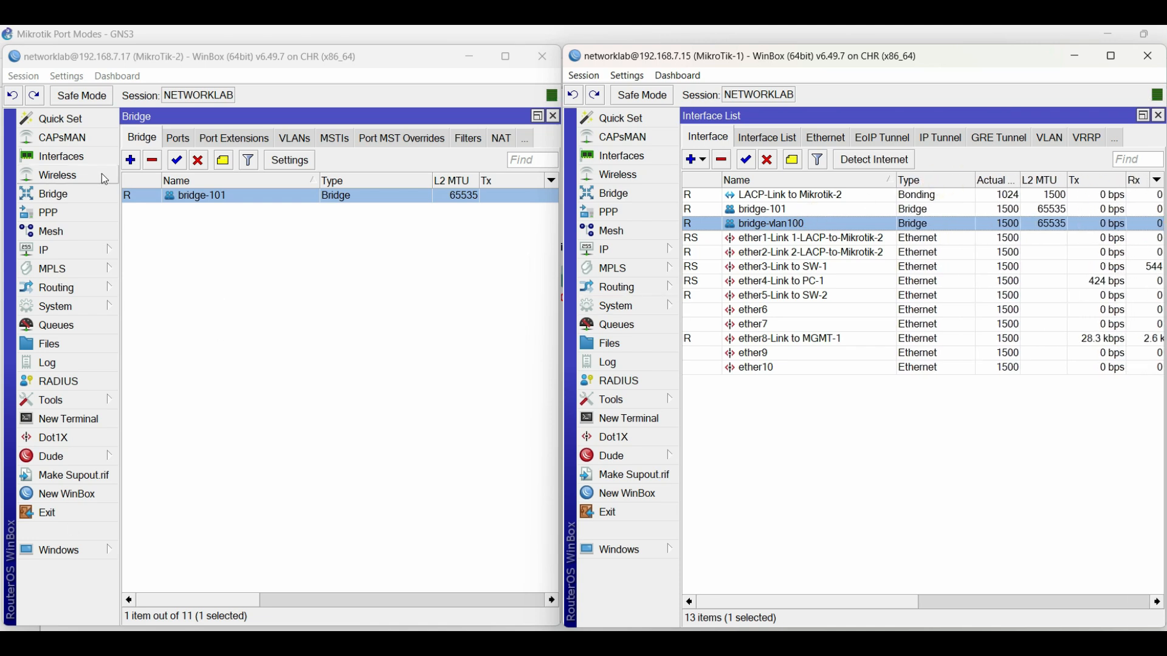
In Mikrotik-2's WinBox session, start a new bonding interface and name it "LACP-Link to Mikrotik-1".
left_click(242, 308)
left_click(91, 160)
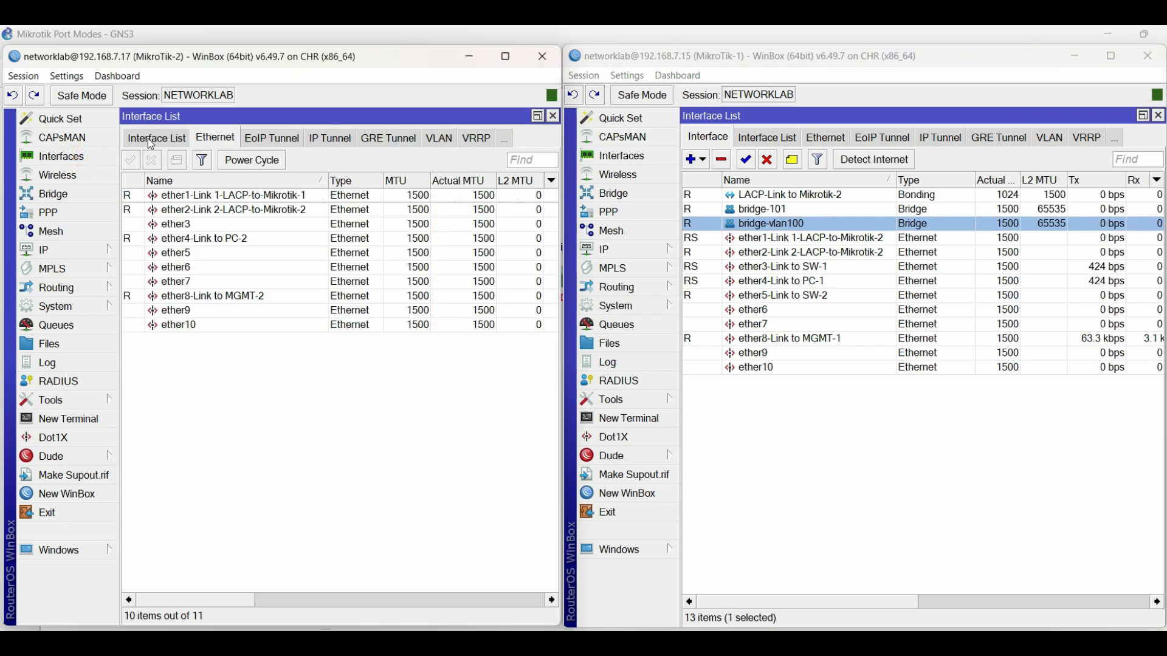
left_click(147, 137)
left_click(142, 140)
left_click(133, 160)
left_click(188, 266)
left_click(321, 279)
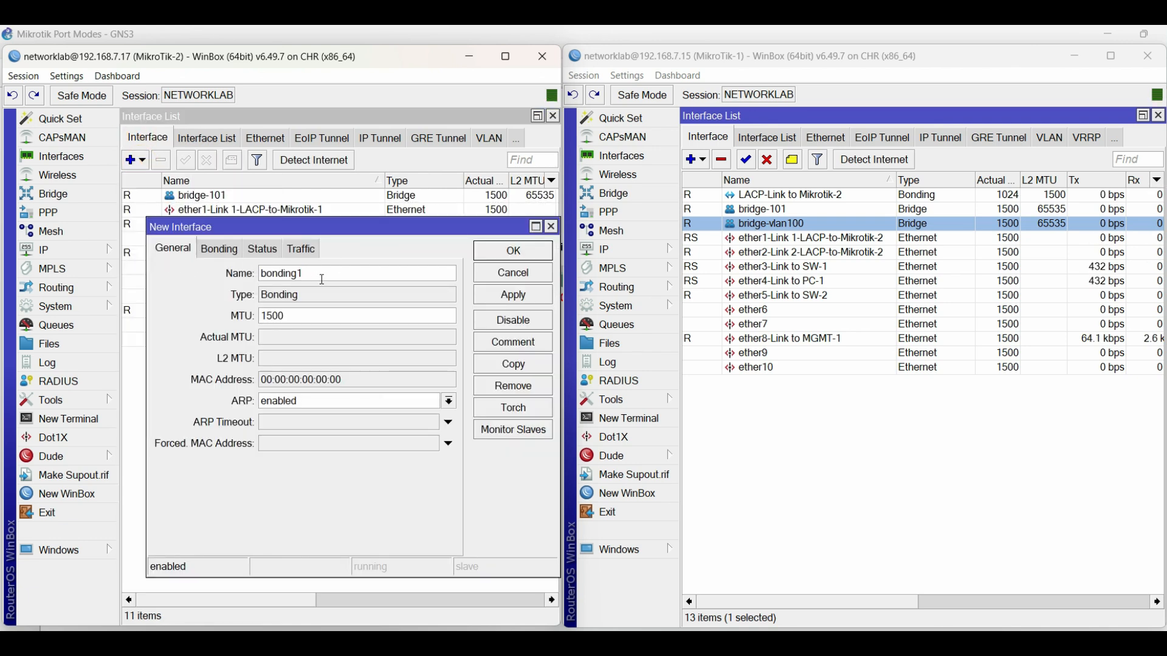
double_click(323, 280)
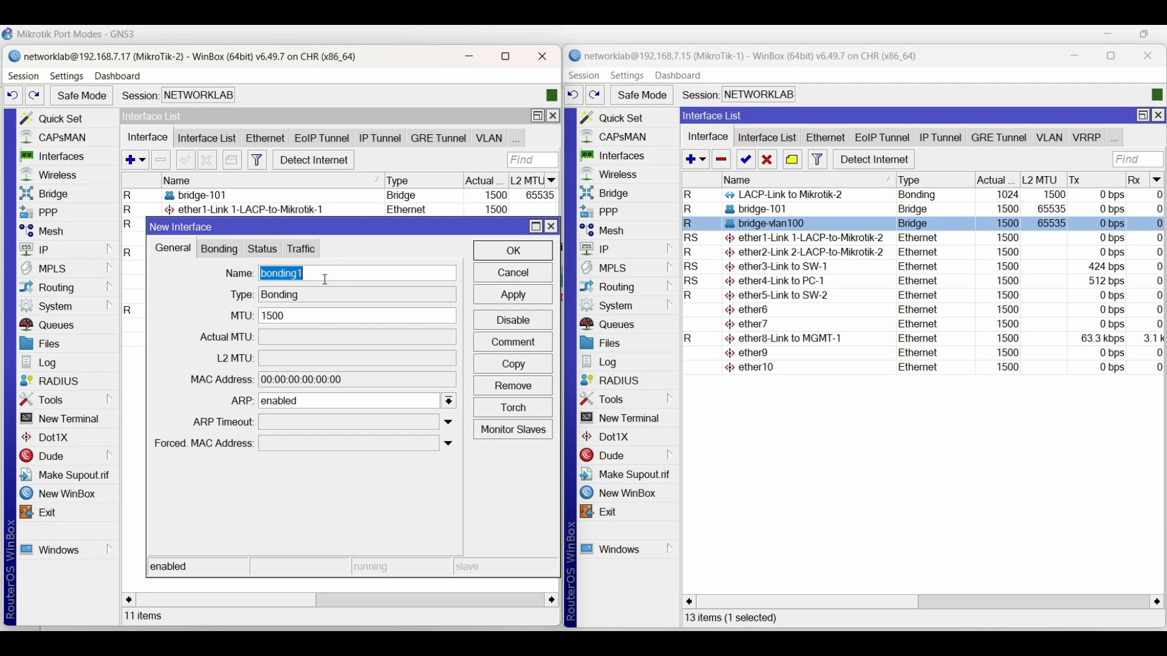
type("LACP")
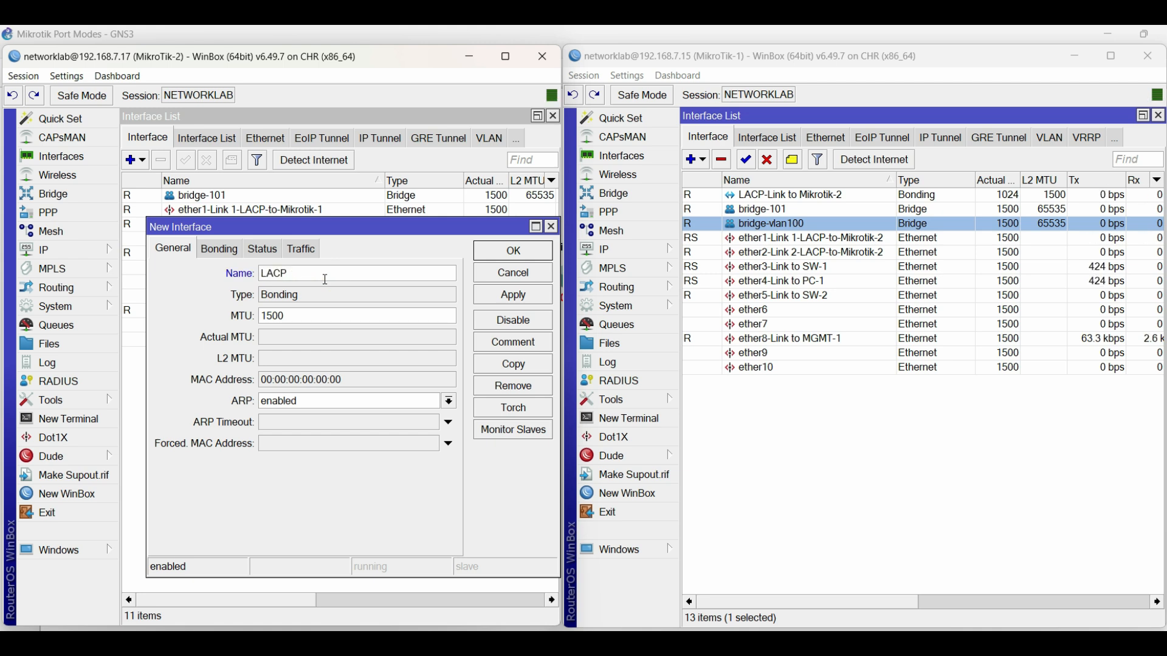
type("-Link to Mikrotik-1")
Set the Mikrotik-2 bonding interface's MTU to 1024, save it, and select its entry in the interface list.
double_click(328, 315)
type("1024")
left_click(505, 294)
left_click(504, 251)
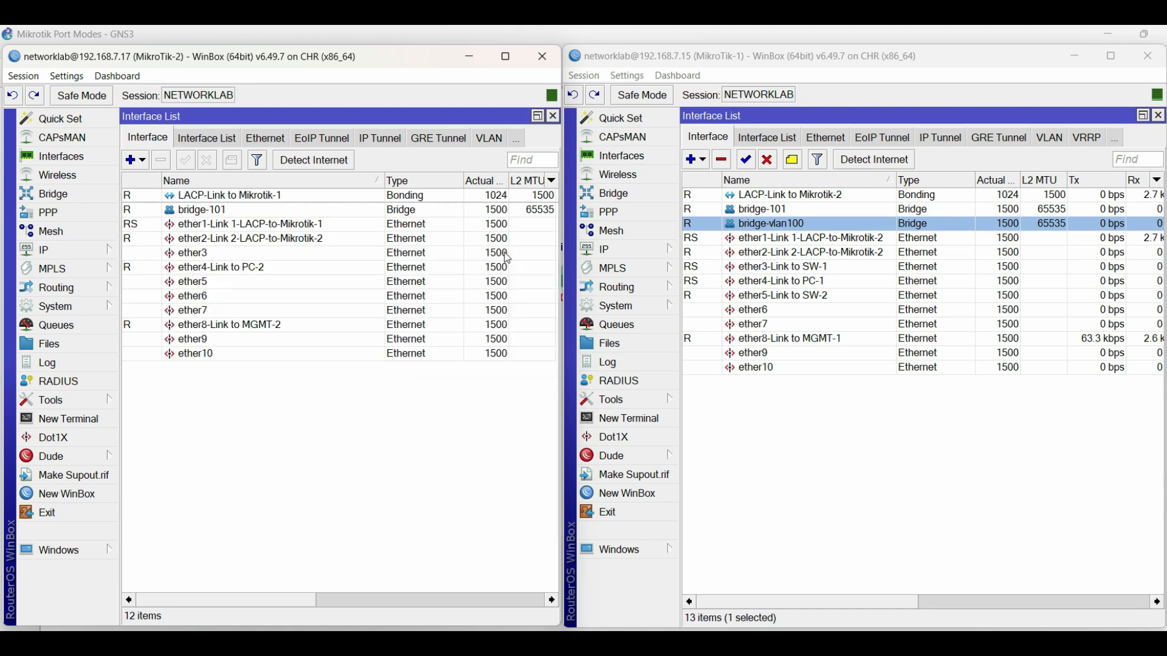
left_click(214, 210)
left_click(226, 195)
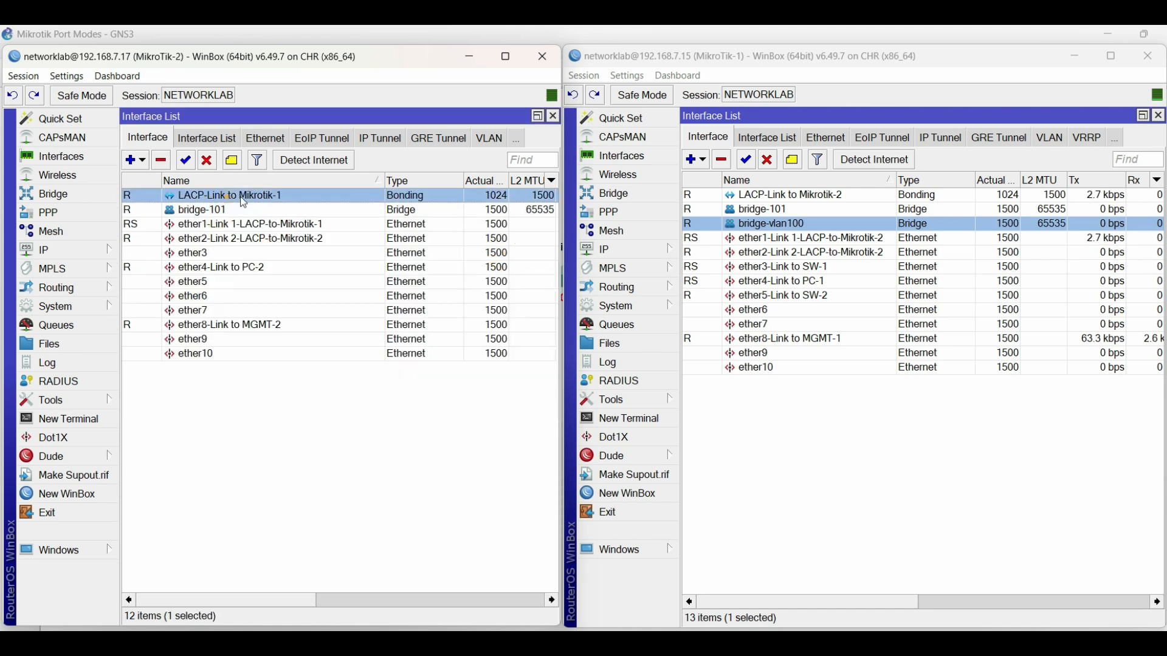
left_click_drag(383, 181, 336, 182)
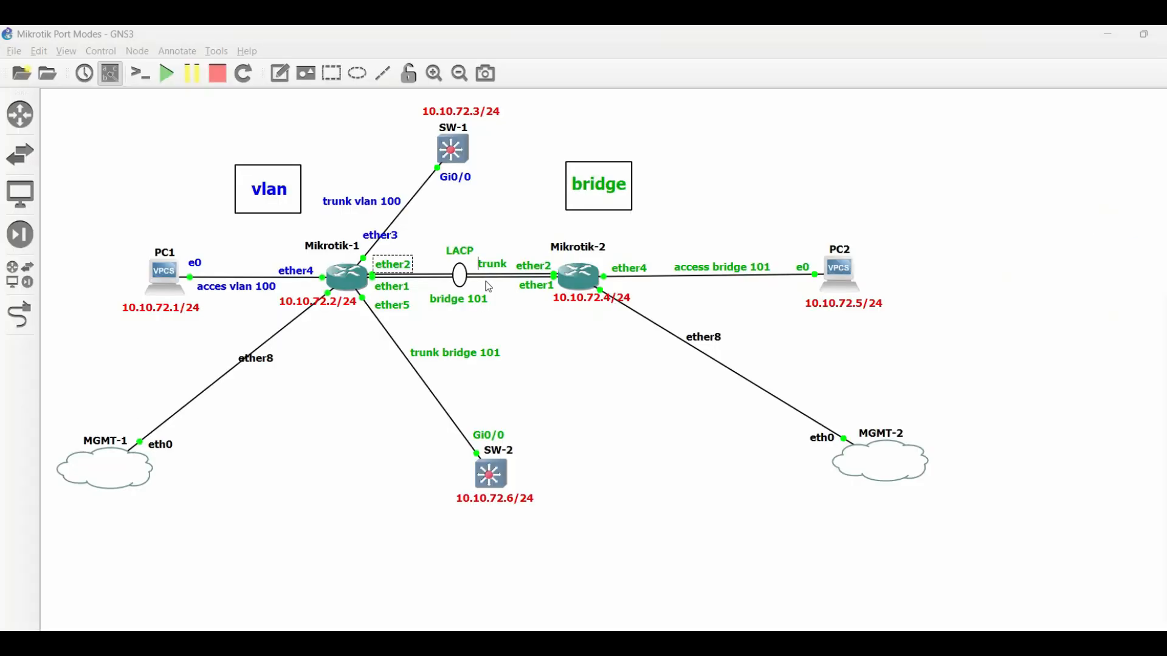
Read step 7 in the notes about the v-lan interface and extend it with "on both routers".
left_click(462, 252)
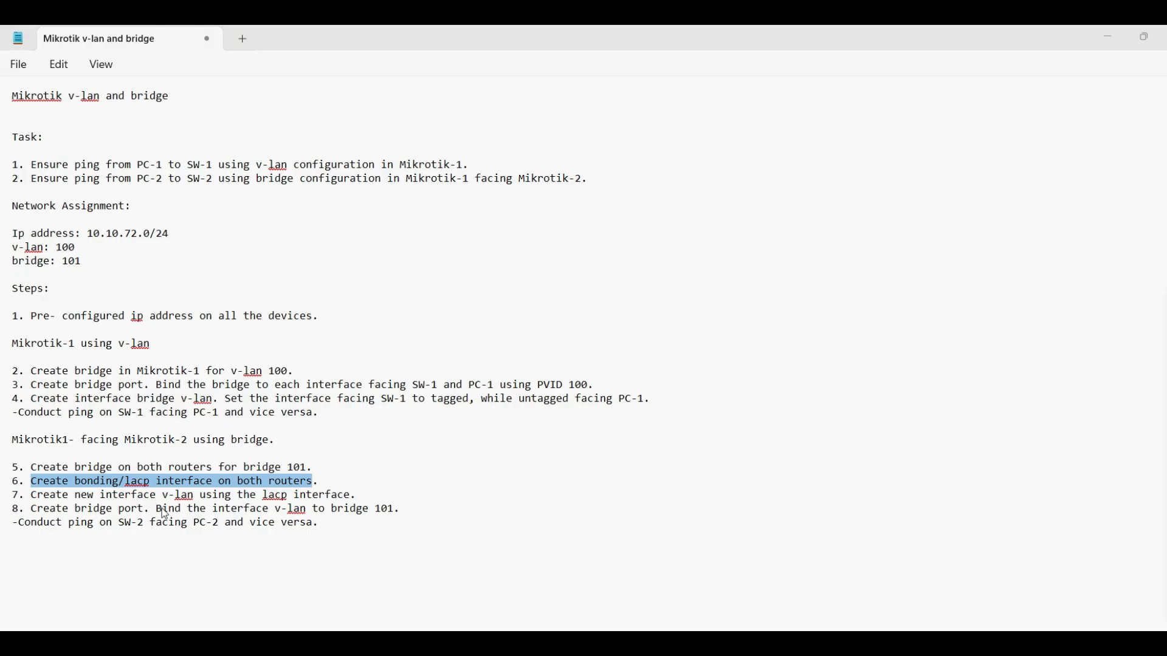
left_click(161, 505)
left_click_drag(31, 497, 351, 496)
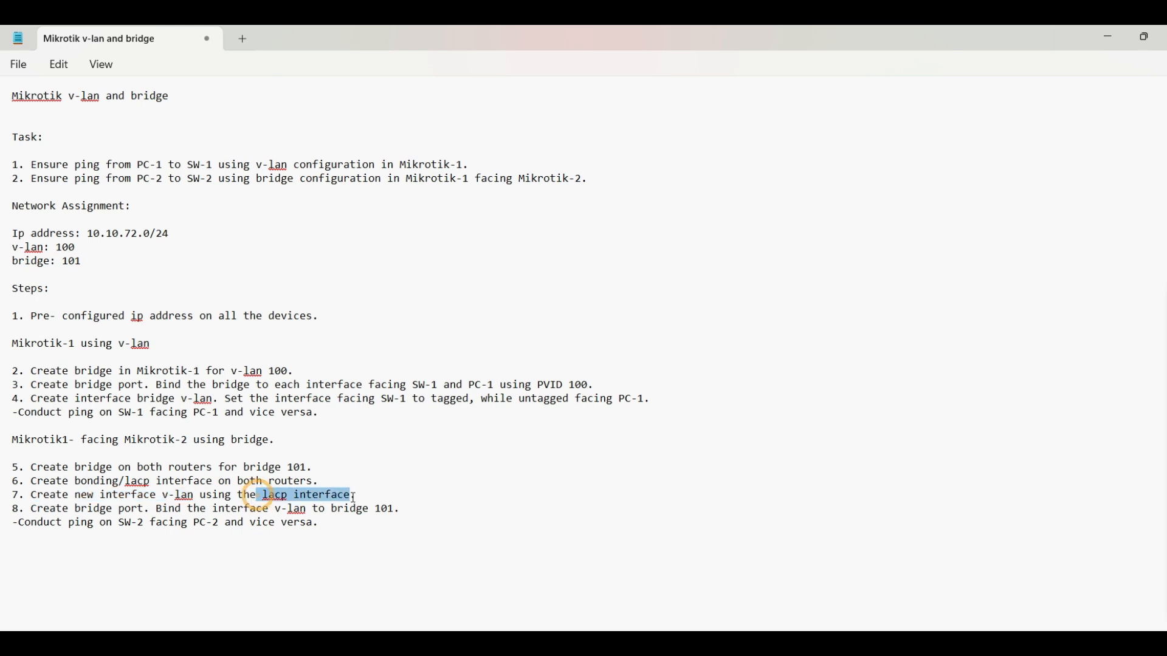
left_click_drag(100, 497, 192, 497)
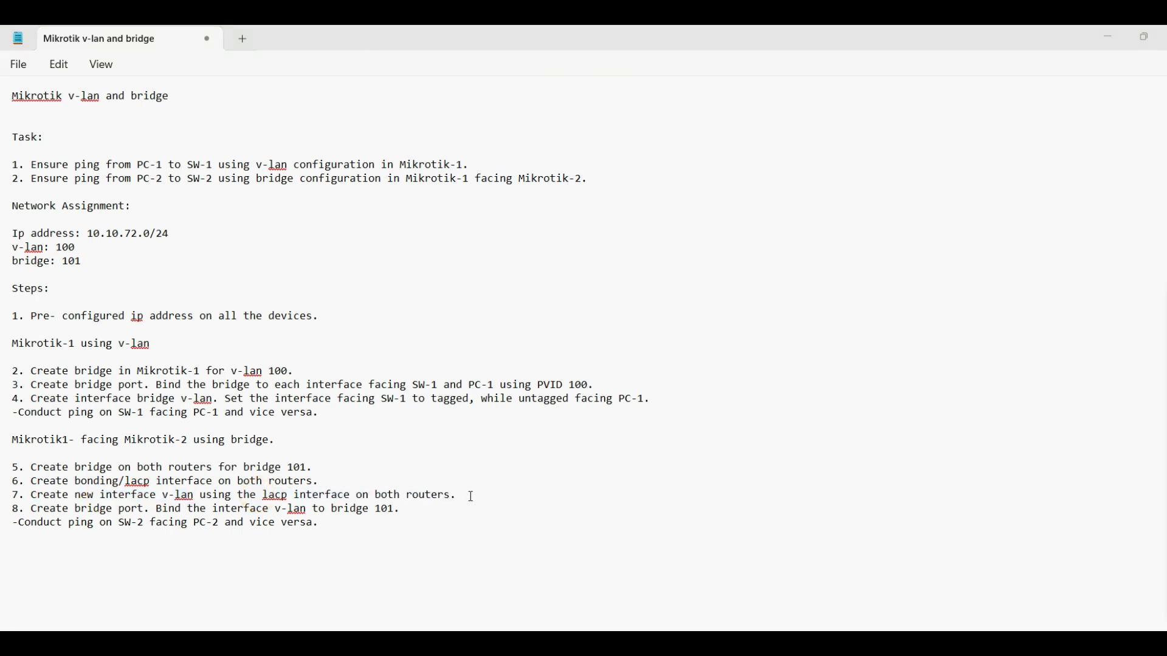
left_click_drag(469, 496, 19, 494)
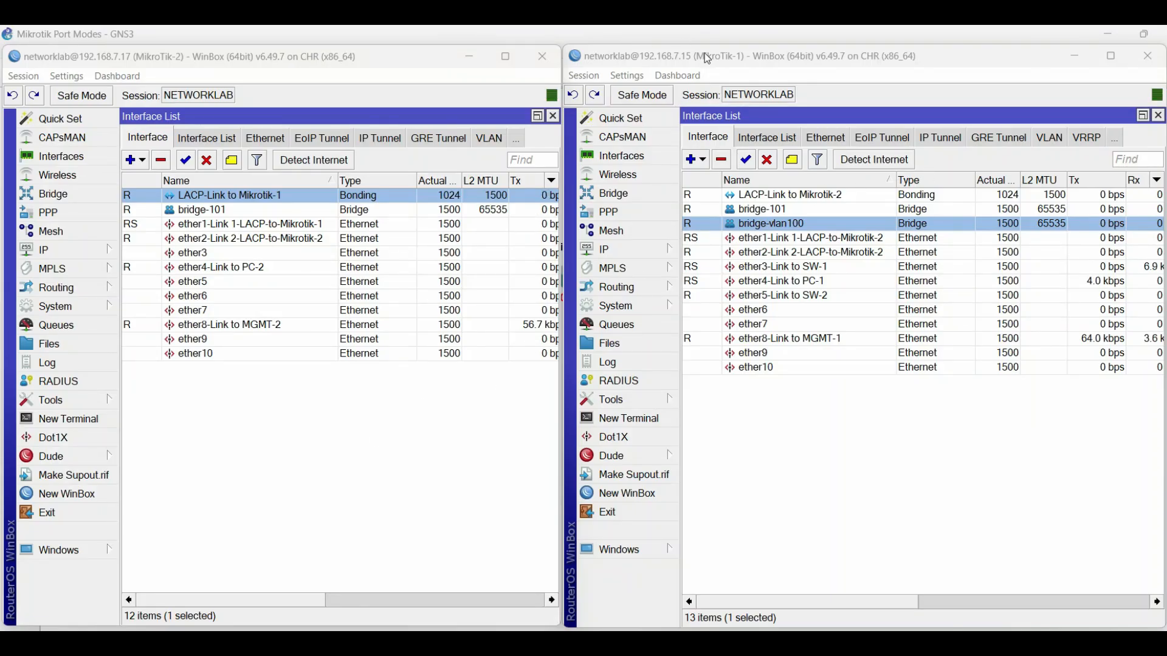
On Mikrotik-1, start a new VLAN interface named vlan-101 with VLAN ID 101.
left_click(1049, 138)
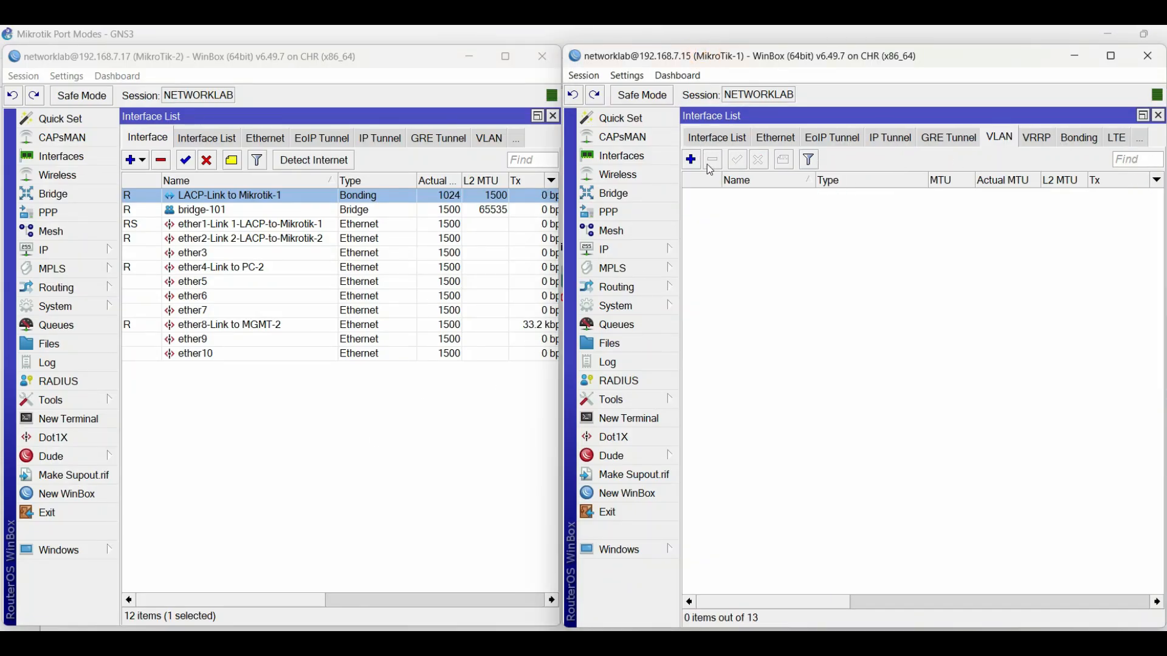
left_click(691, 159)
left_click(893, 246)
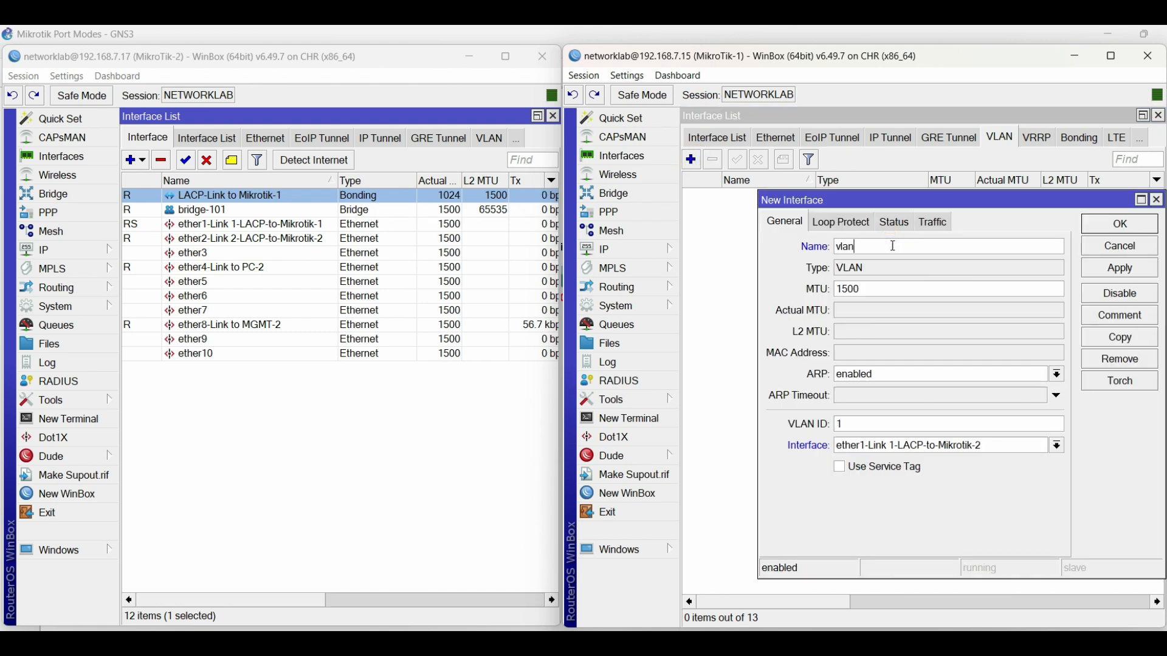
type("-")
key("Tab")
key("Tab")
key("Tab")
type("101")
Assign Mikrotik-1's vlan-101 to the interface "LACP-Link to Mikrotik-2", set its MTU to 1024, and save it.
left_click(935, 446)
left_click(908, 458)
left_click(875, 289)
double_click(875, 288)
type("10")
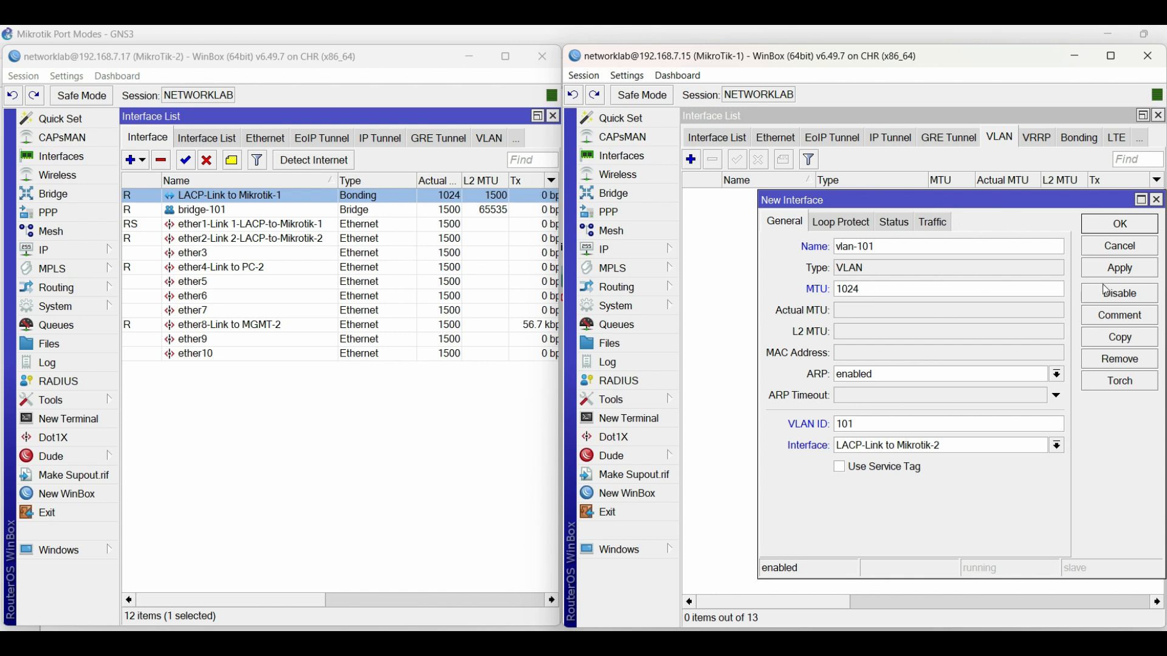
left_click(1122, 274)
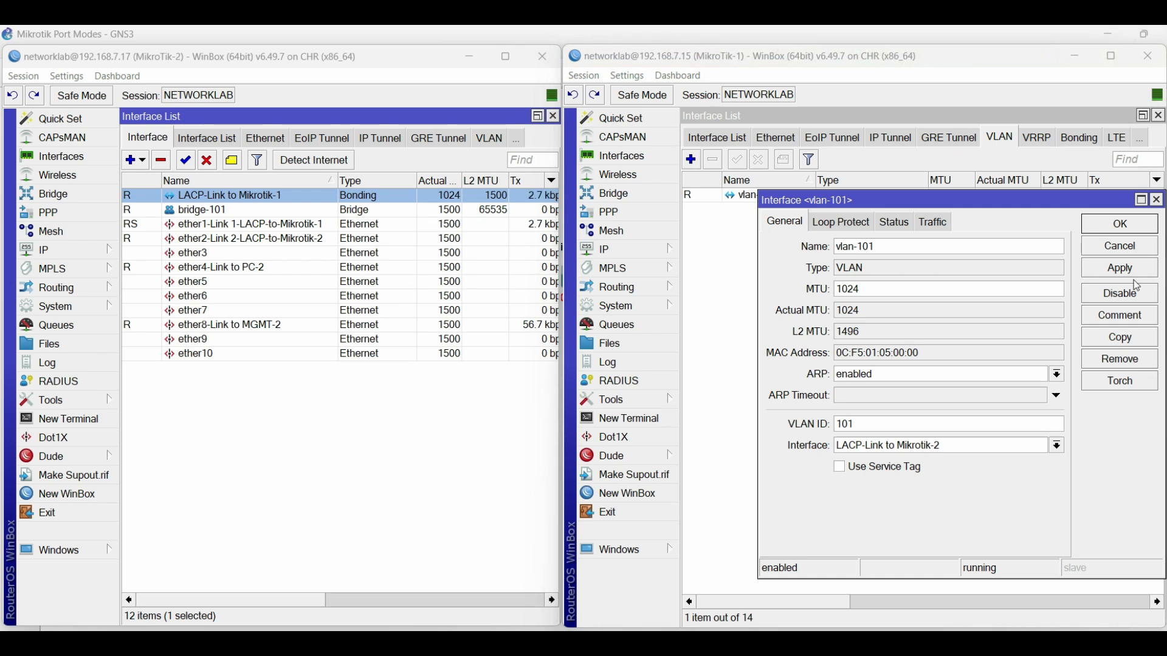
left_click(1116, 226)
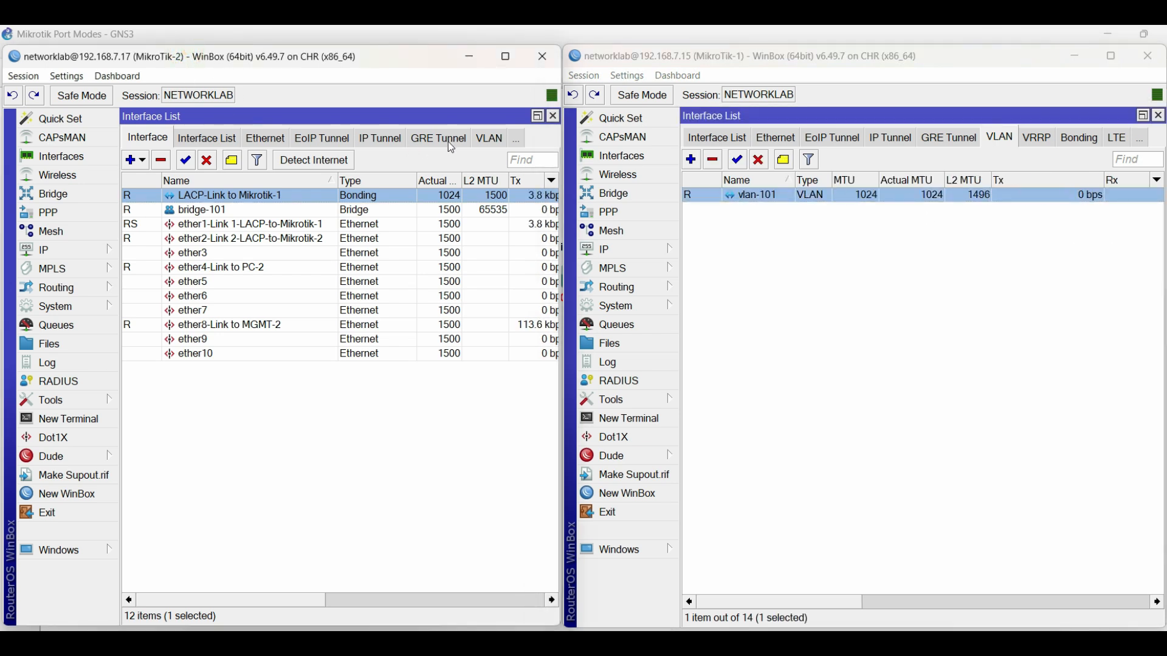
On Mikrotik-2, start a new VLAN interface named vlan-101 with VLAN ID 101.
left_click(490, 140)
left_click(131, 160)
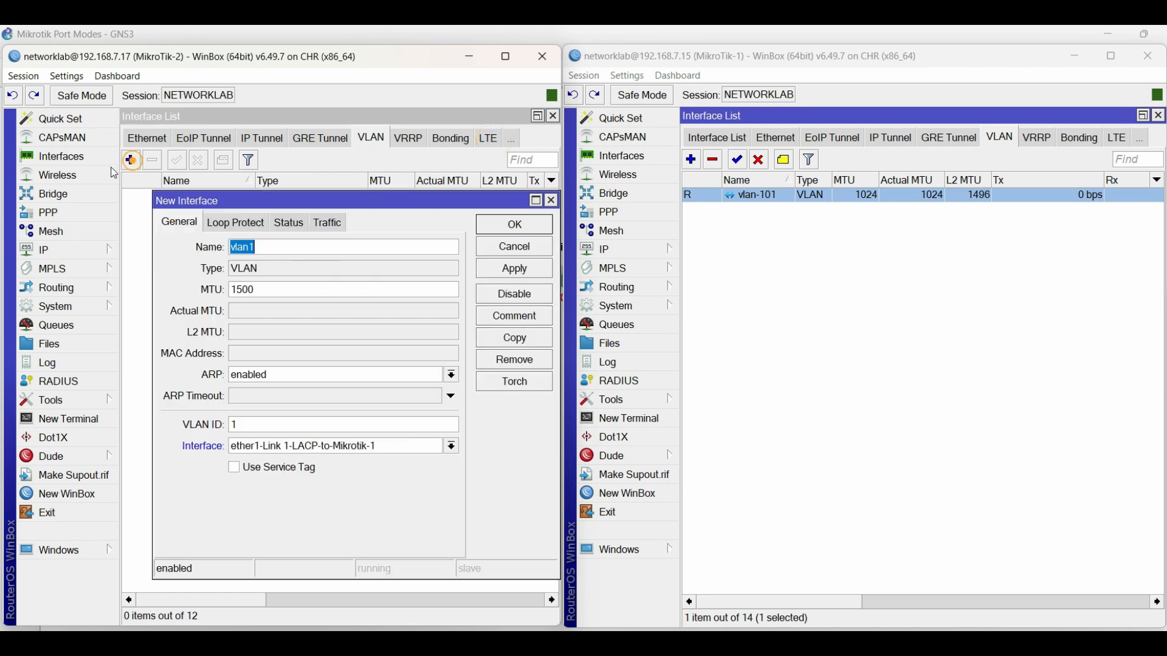
left_click(301, 247)
key("Tab")
key("Tab")
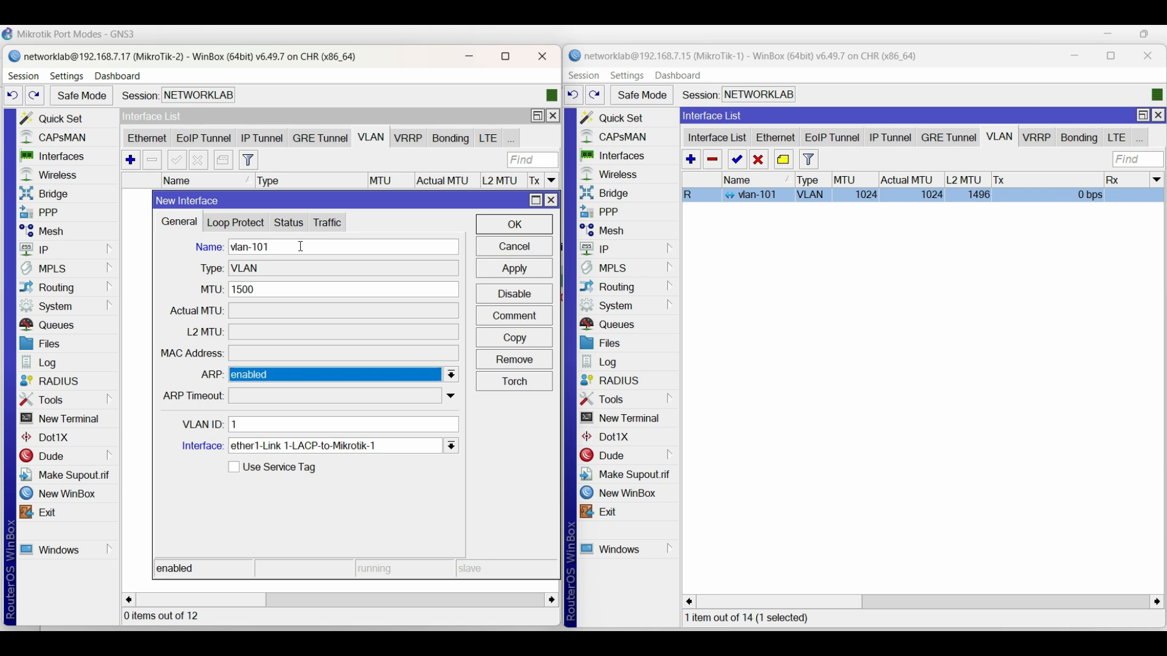
key("Tab")
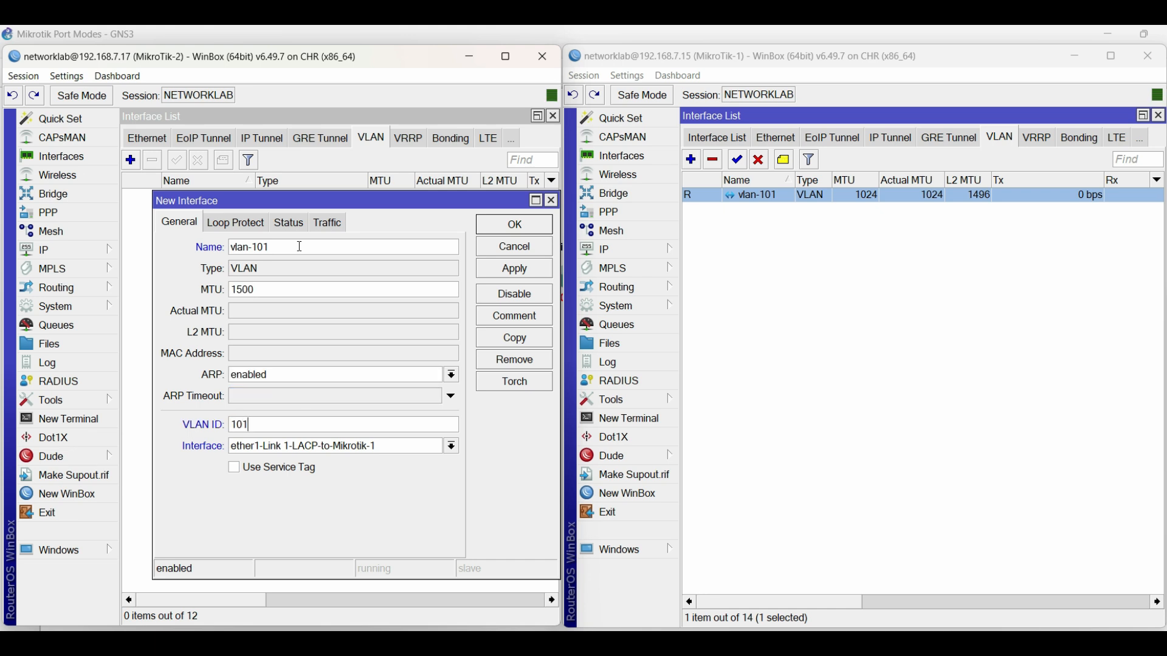
Assign Mikrotik-2's vlan-101 to the interface "LACP-Link to Mikrotik-1", set its MTU to 1024, and save it.
left_click(307, 446)
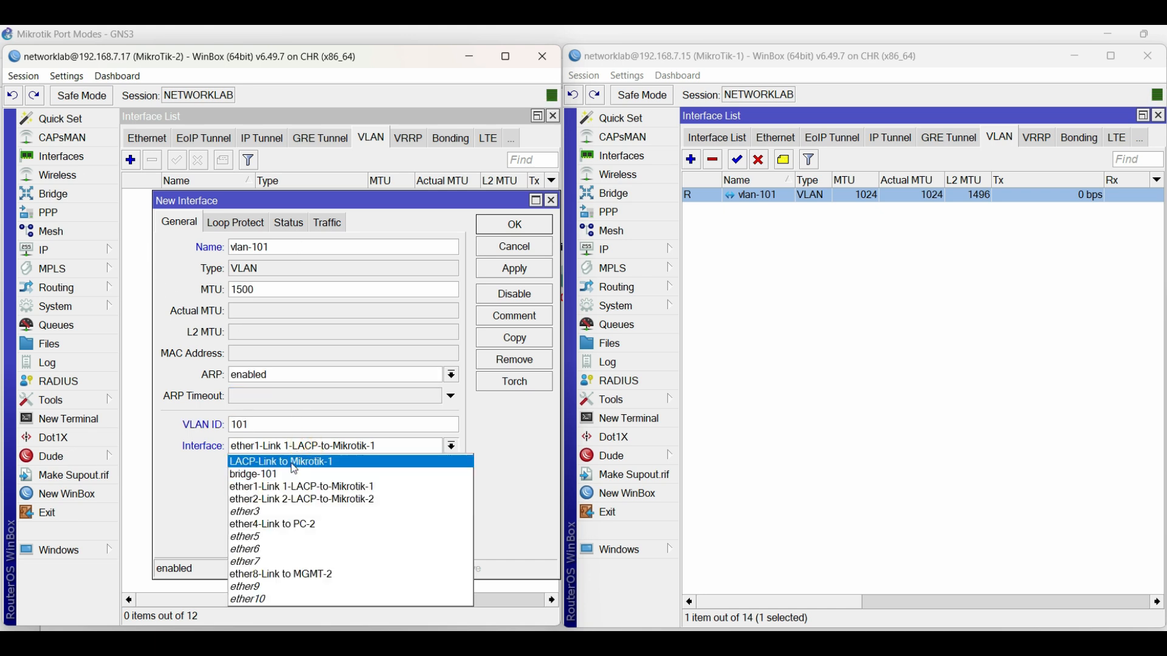
left_click(304, 460)
double_click(266, 288)
type("1024")
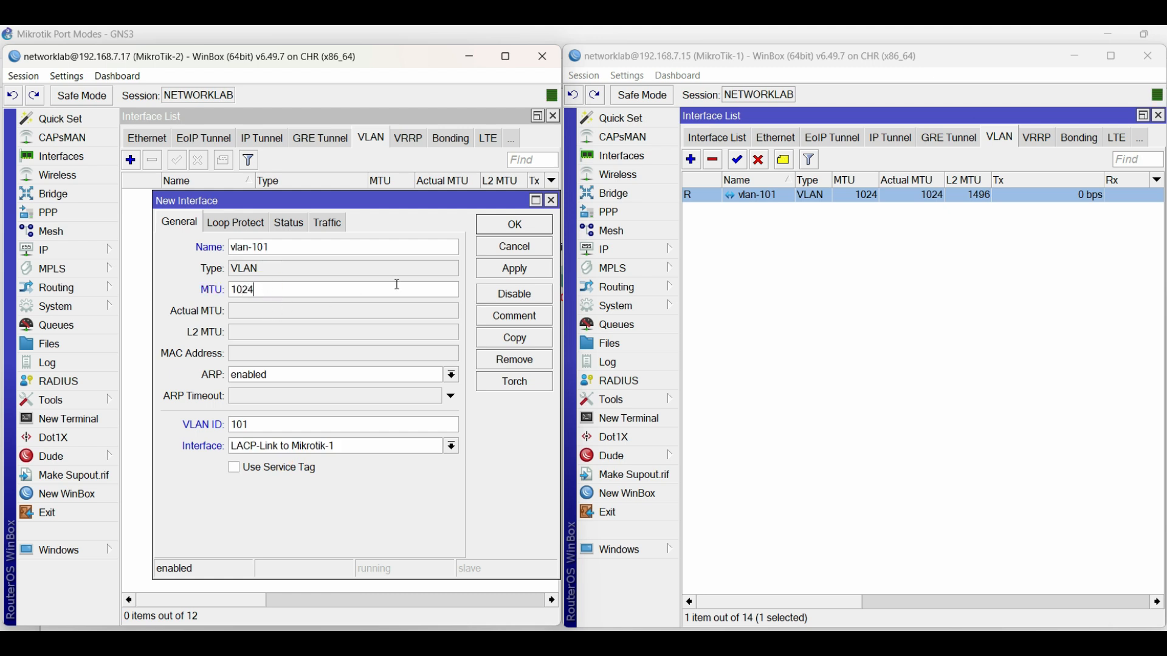
left_click(514, 268)
left_click(516, 225)
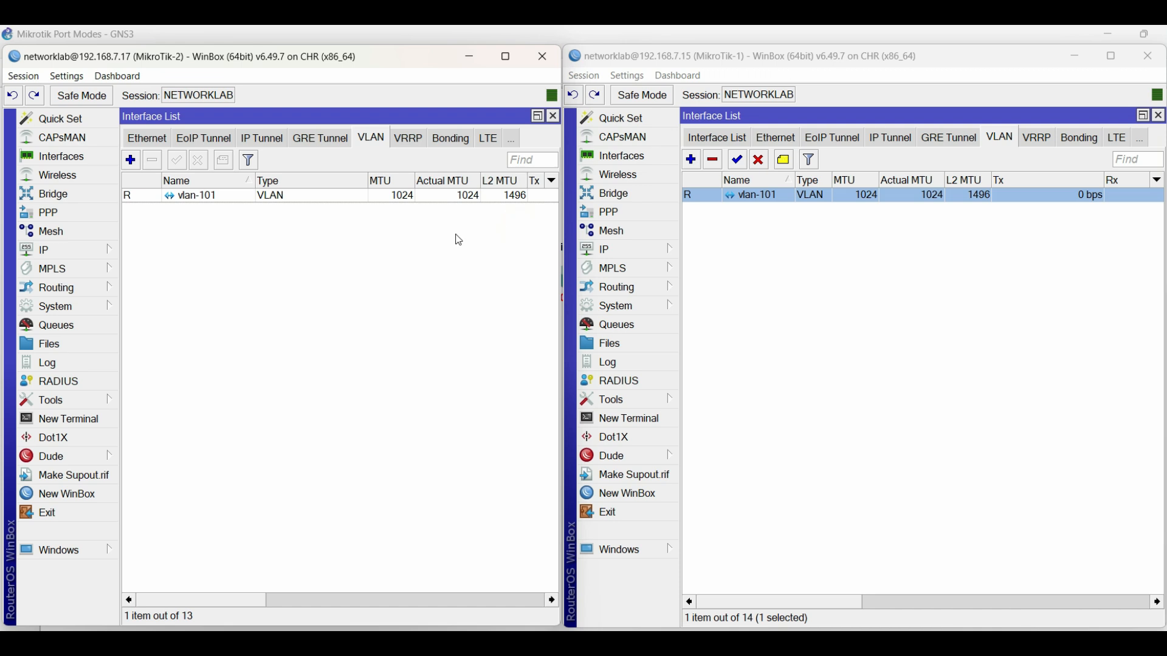
Check the vlan-101 entry beneath the LACP bond in the full interface lists of Mikrotik-2 and Mikrotik-1.
left_click(145, 140)
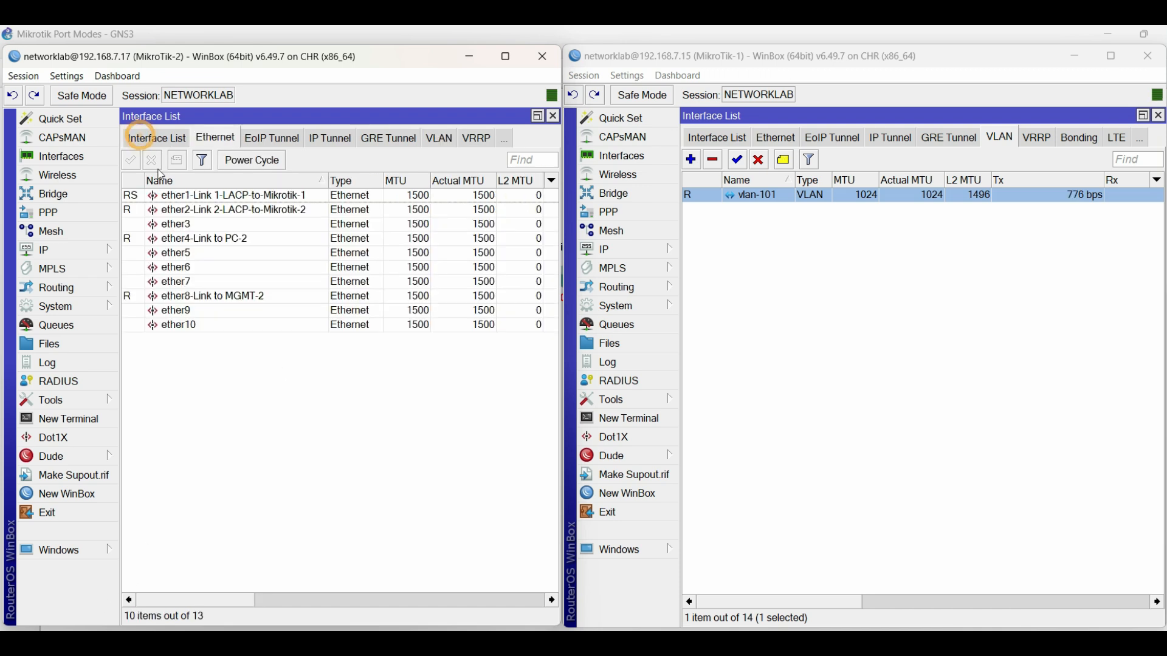
left_click(146, 138)
left_click(145, 138)
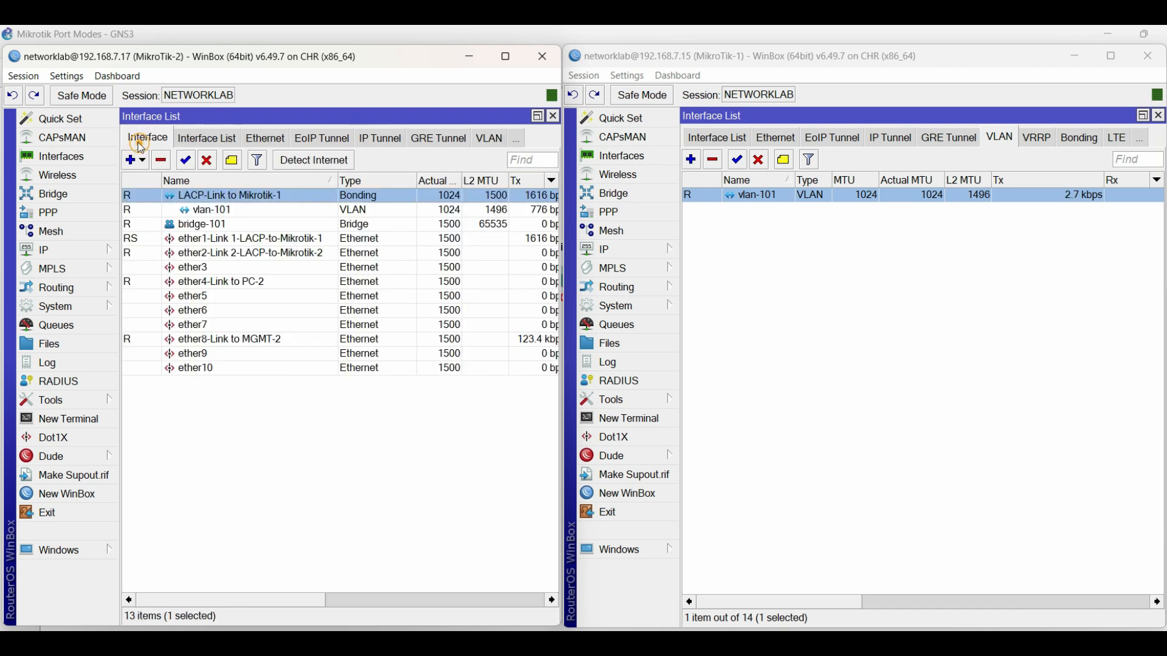
left_click(194, 212)
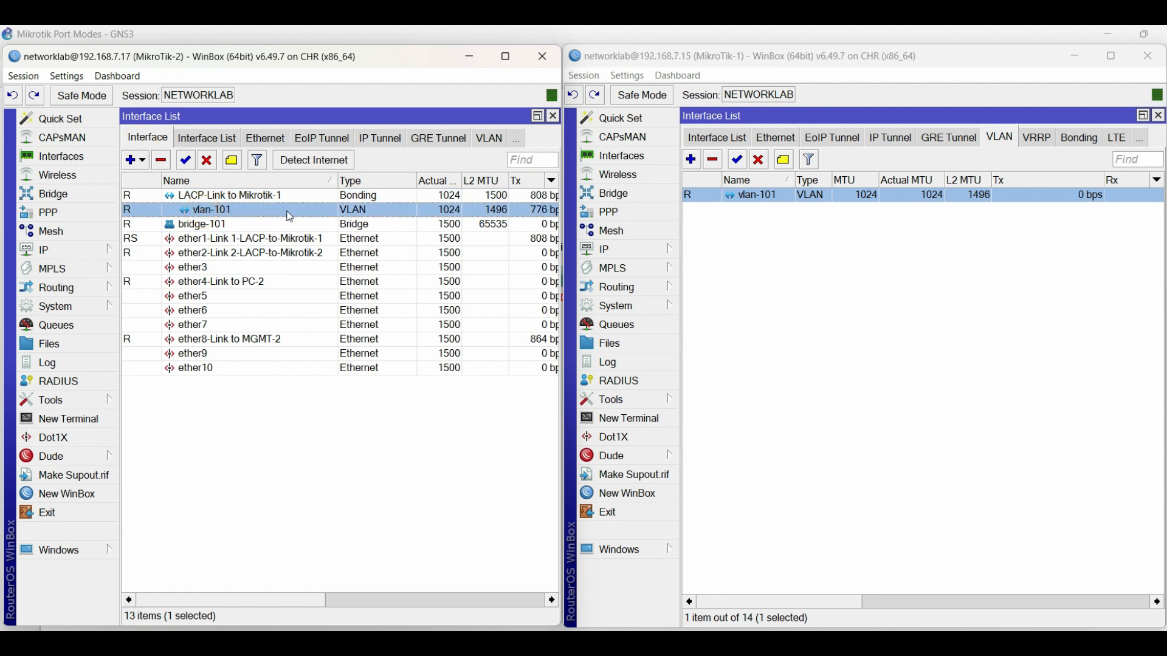
left_click(711, 138)
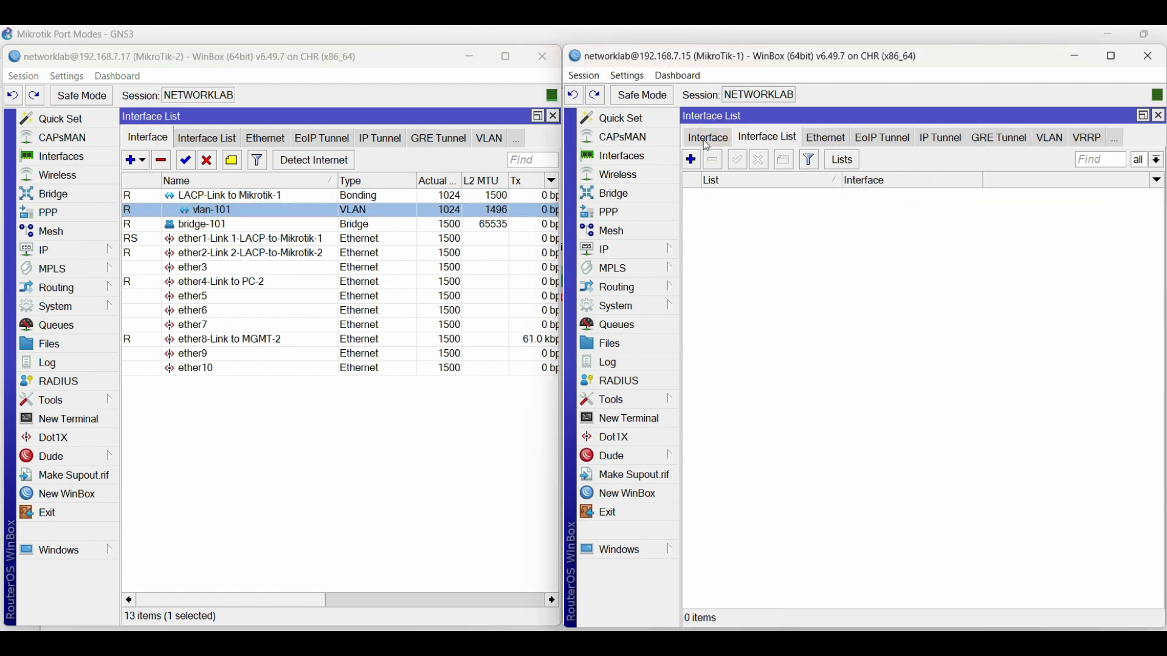
left_click(704, 138)
left_click(754, 210)
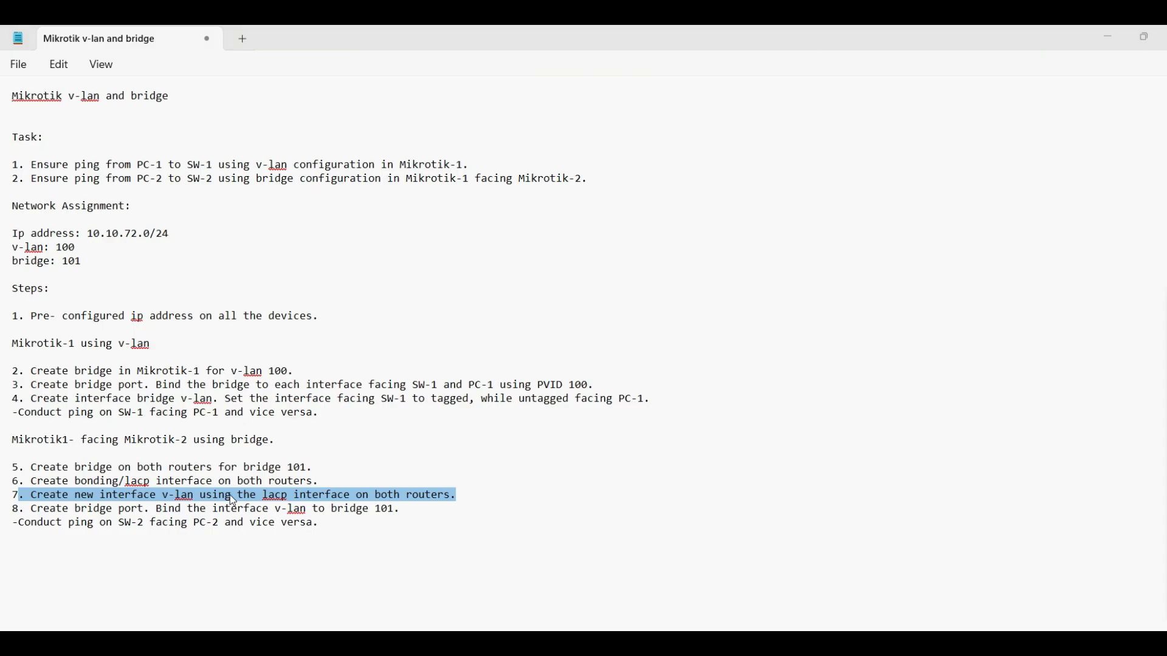
Review step 8 in the Notepad notes and start a new bridge port on Mikrotik-1 with interface vlan-101.
left_click(230, 496)
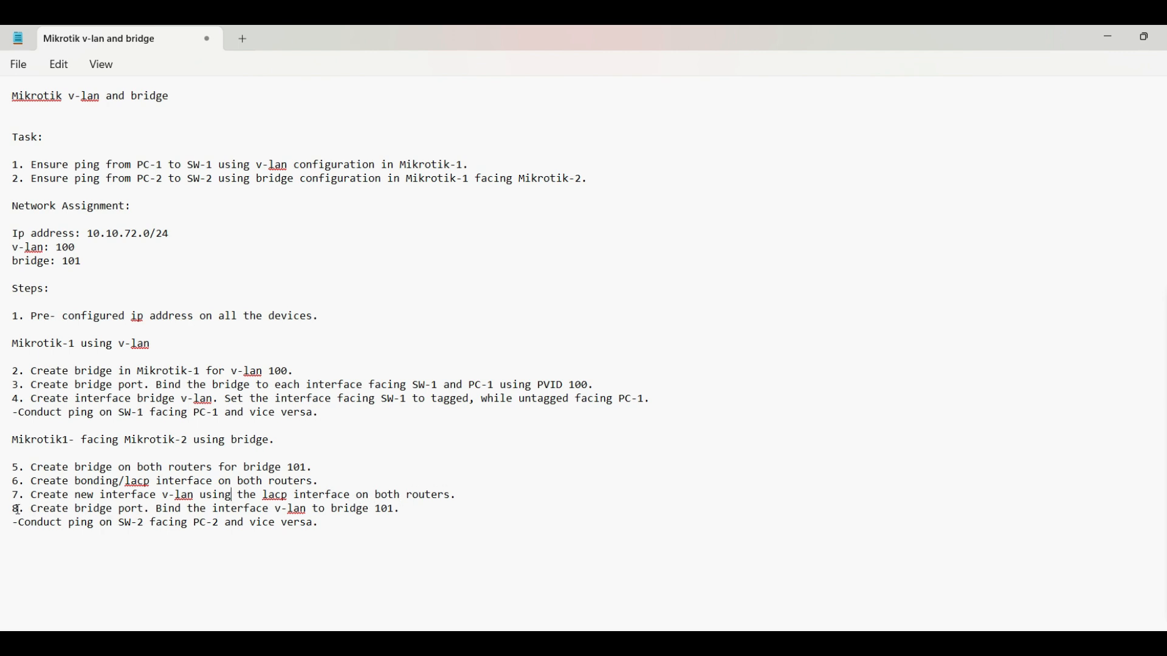
left_click_drag(15, 509, 398, 511)
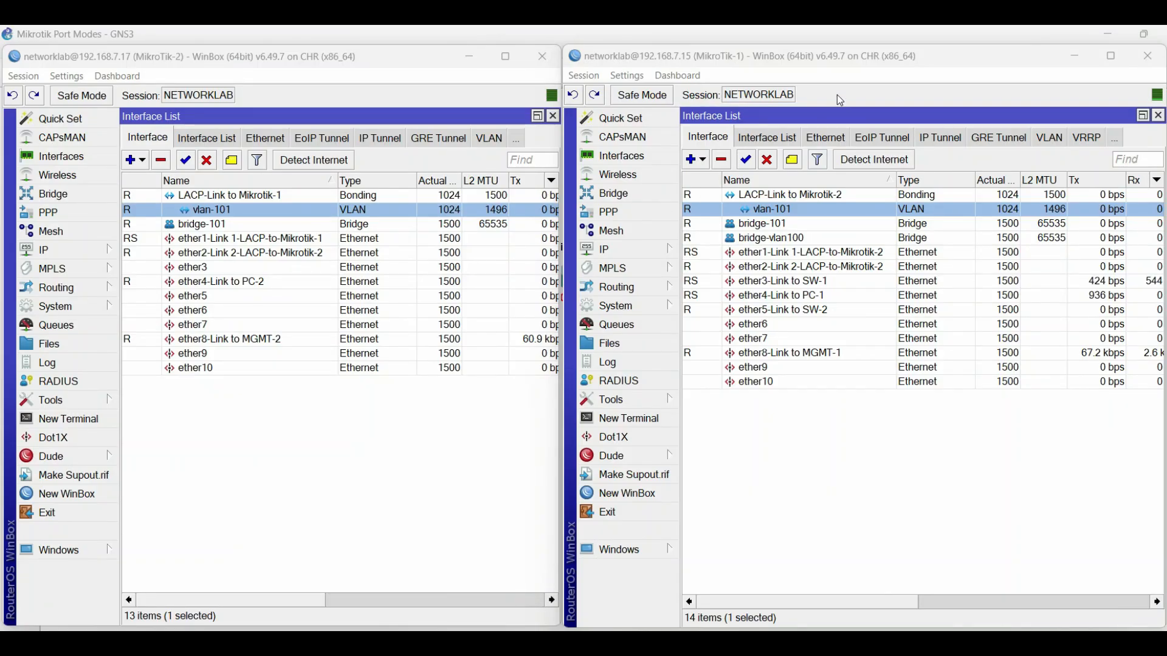
left_click(653, 194)
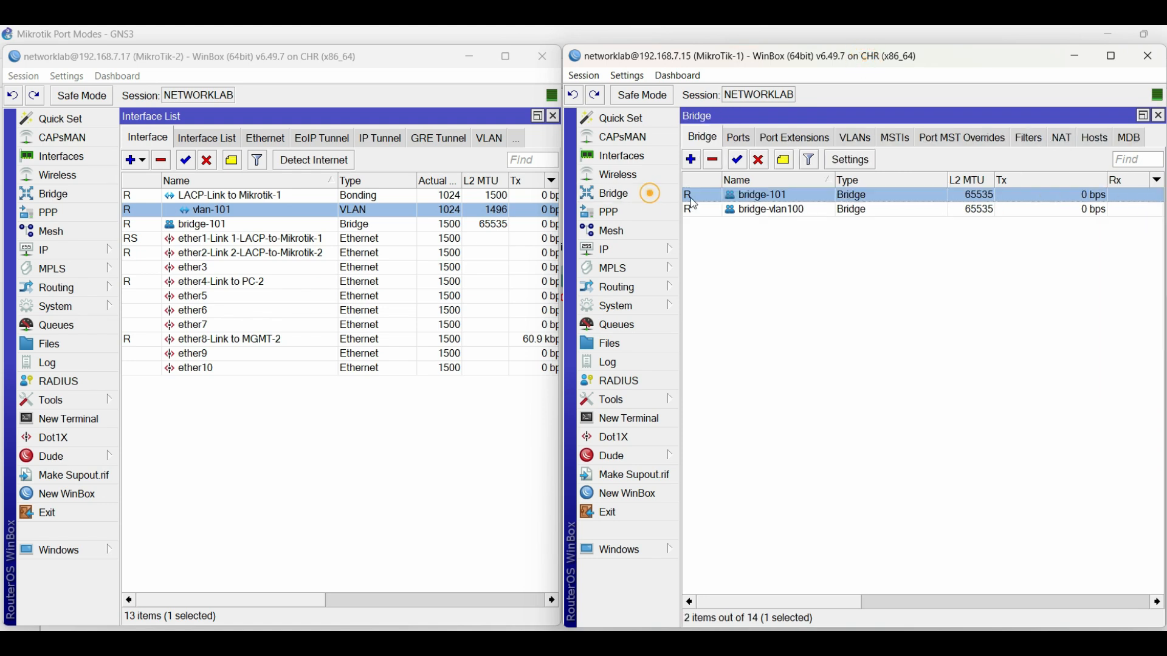
left_click(736, 140)
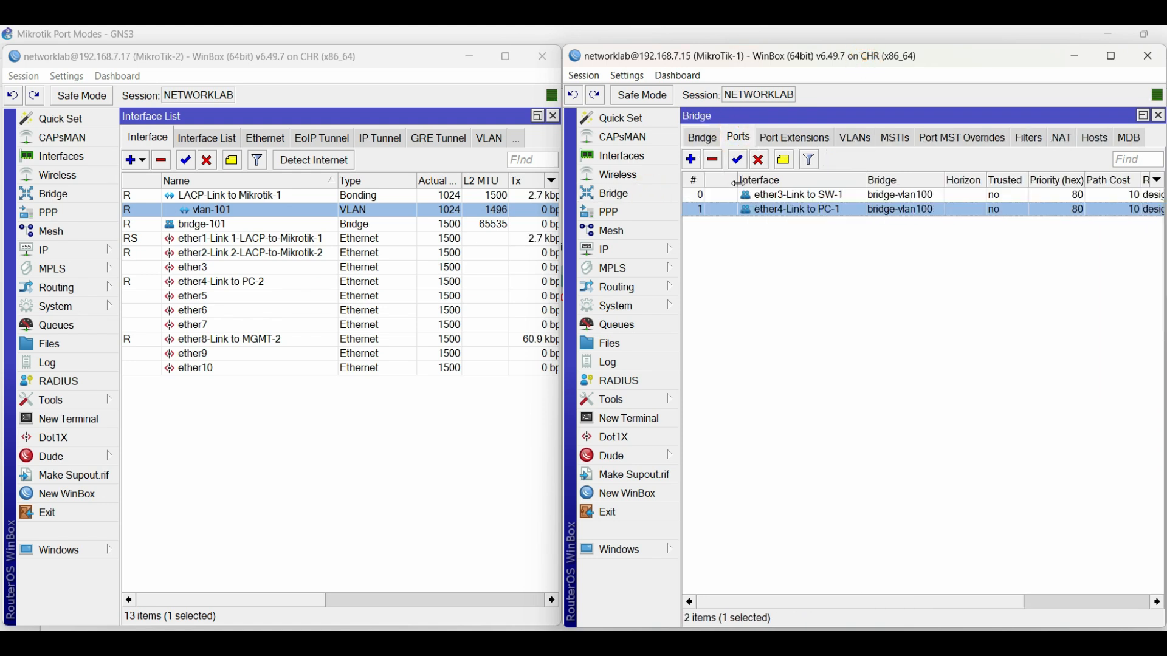
left_click_drag(740, 182, 722, 182)
left_click(691, 159)
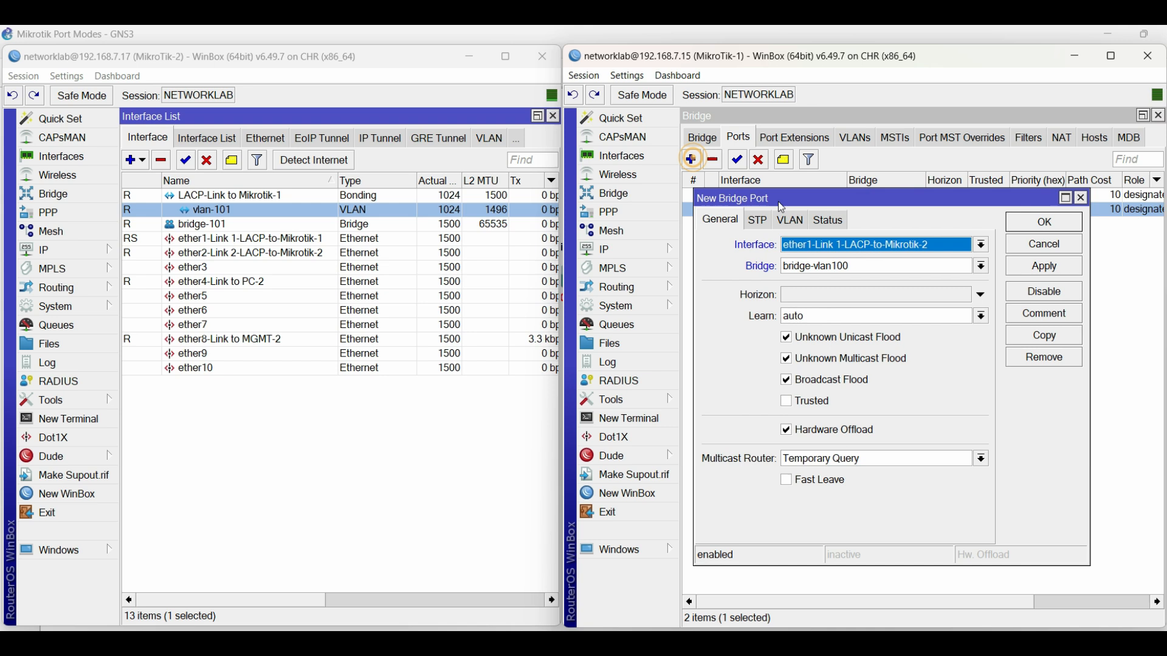
left_click(875, 245)
left_click(831, 448)
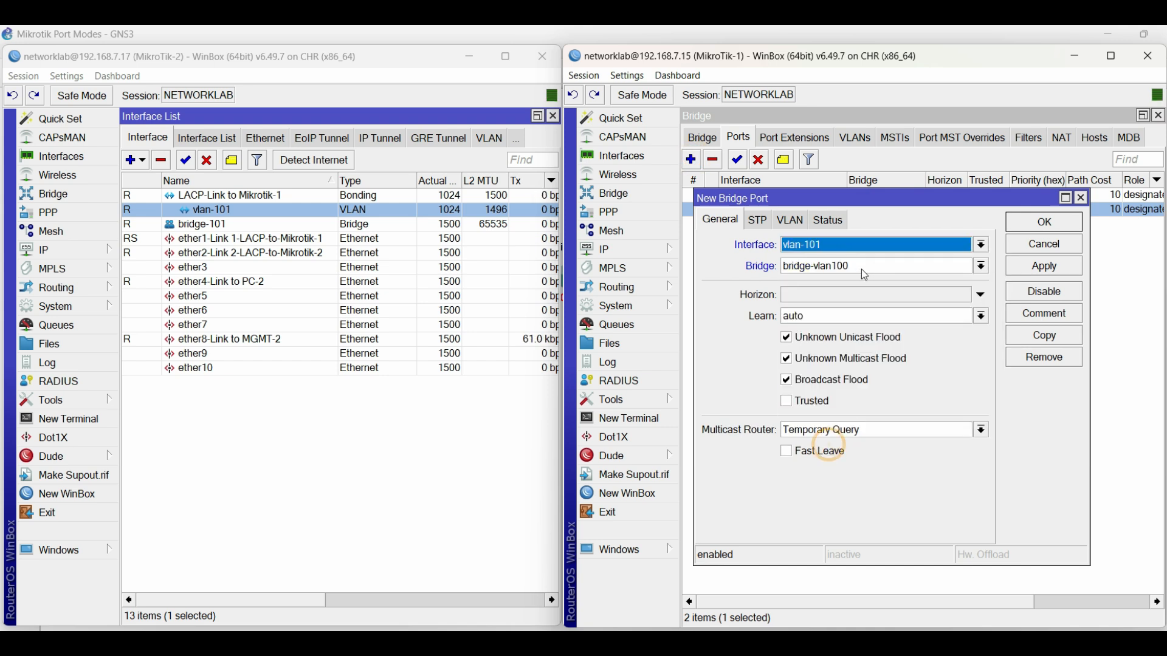
left_click_drag(817, 198, 819, 220)
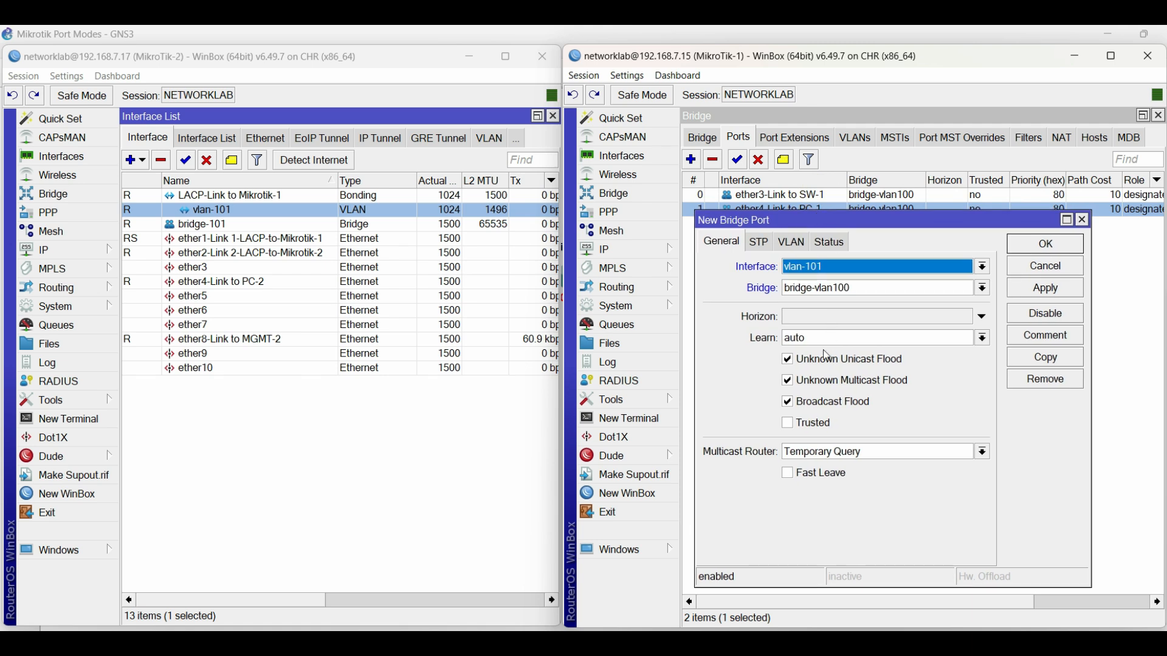
Assign Mikrotik-1's vlan-101 bridge port to bridge-101 and save it.
left_click(838, 292)
left_click(838, 304)
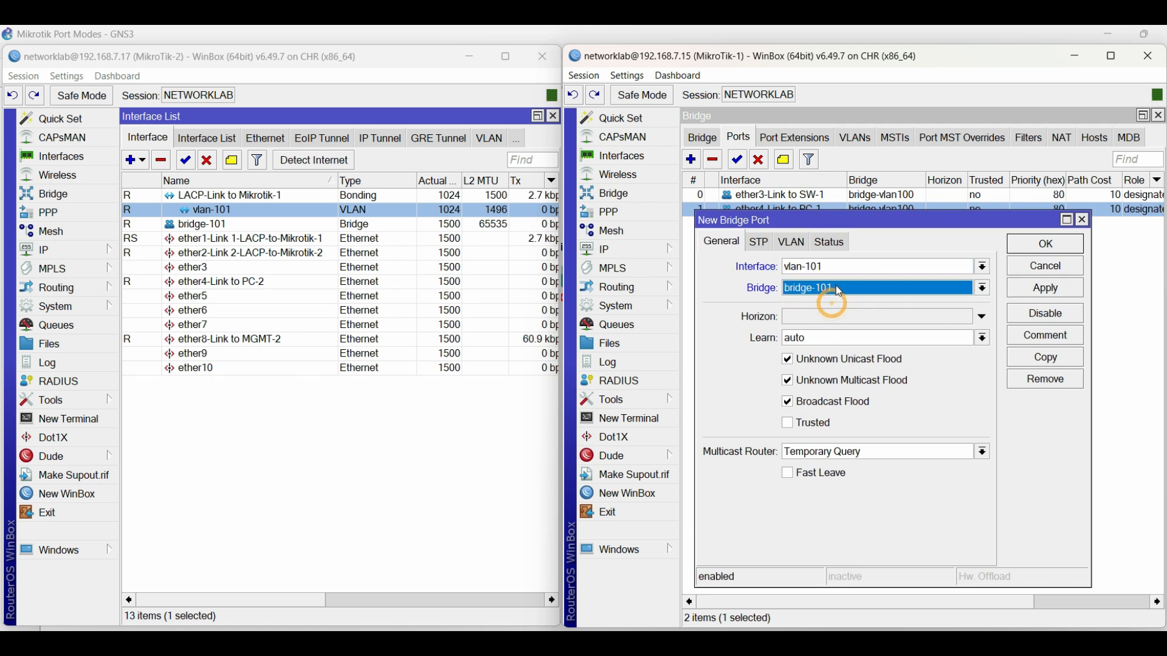
left_click(1046, 291)
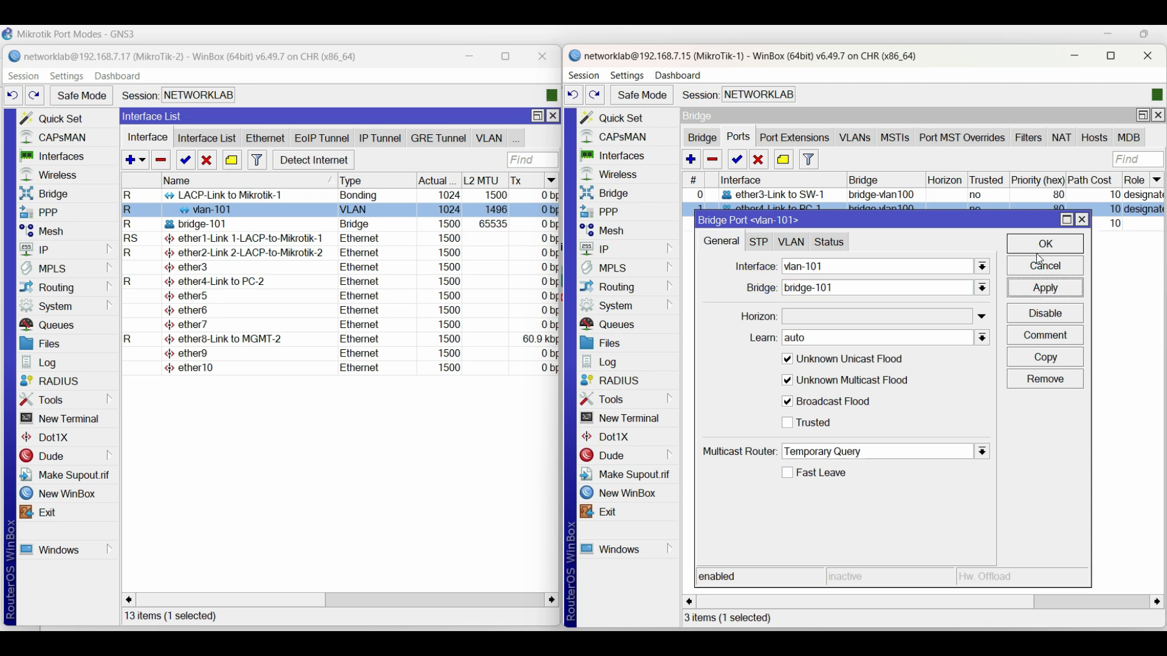
left_click(1042, 250)
left_click(795, 226)
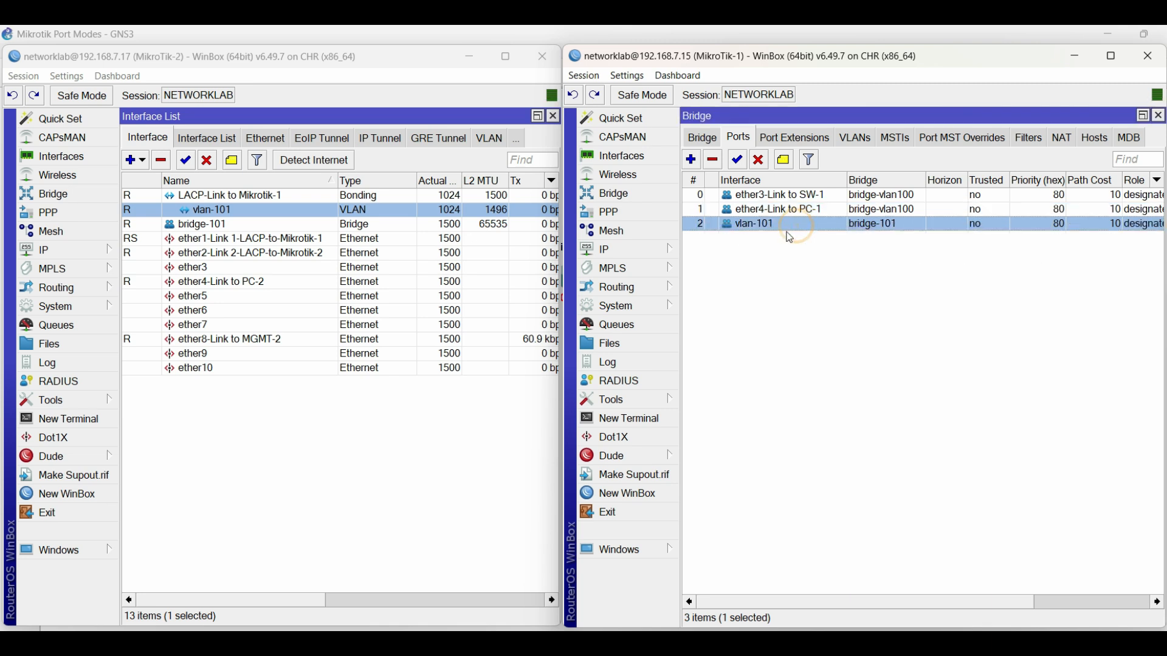
Check the status flag of vlan-101 in Mikrotik-1's interface list.
left_click(658, 163)
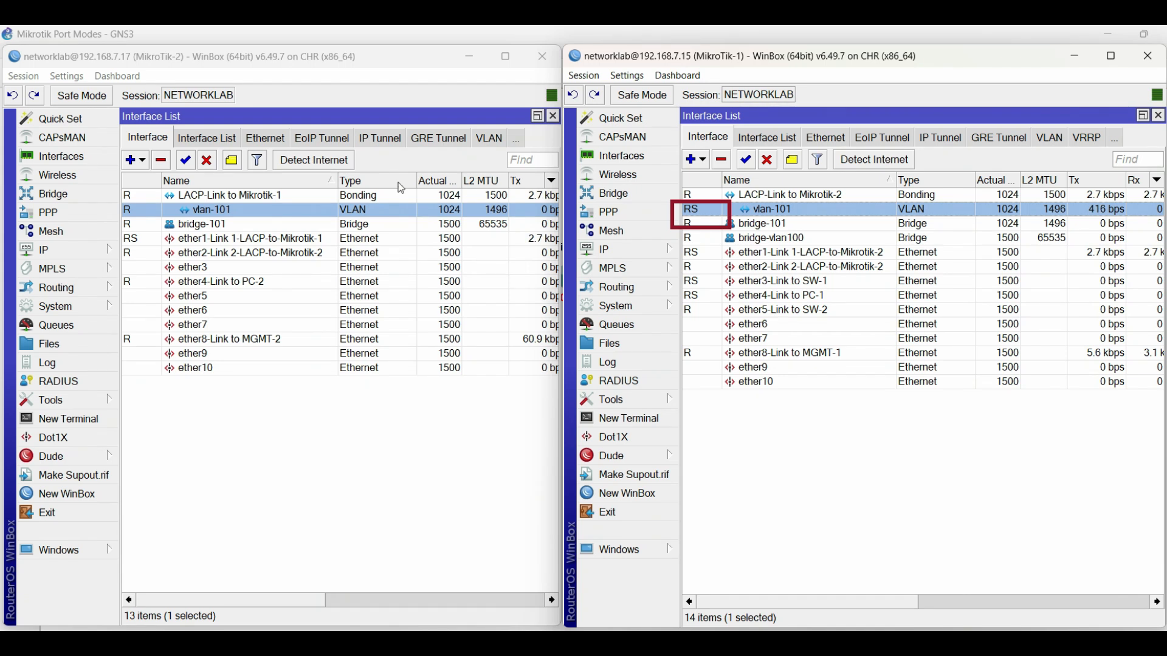
left_click(257, 72)
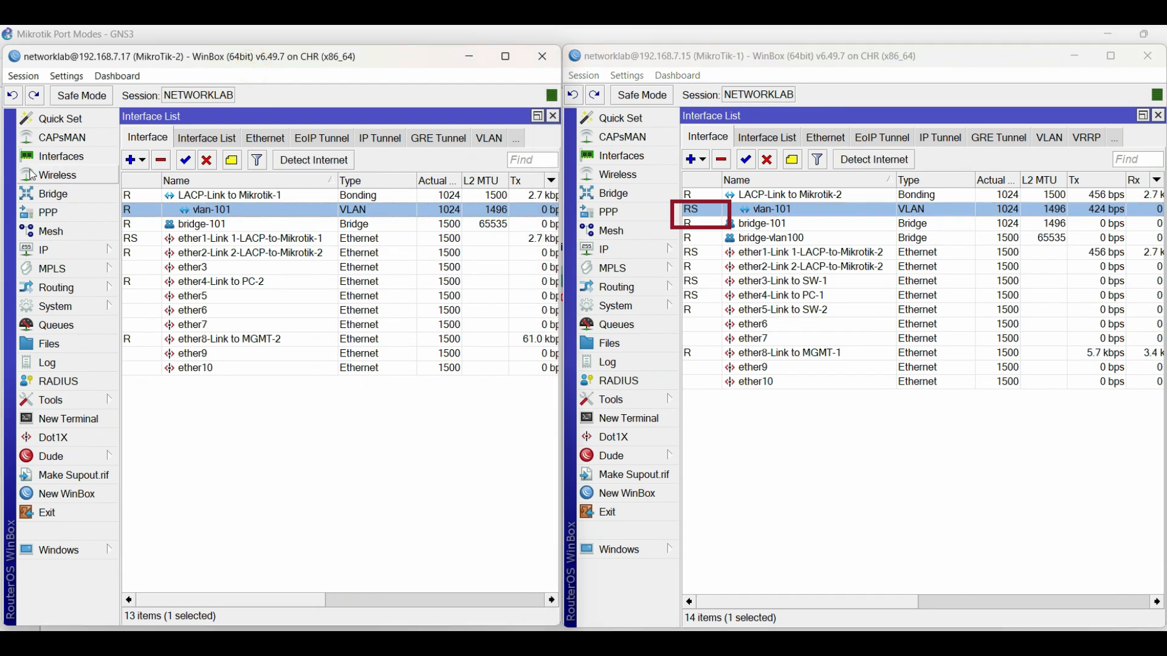
left_click(695, 214)
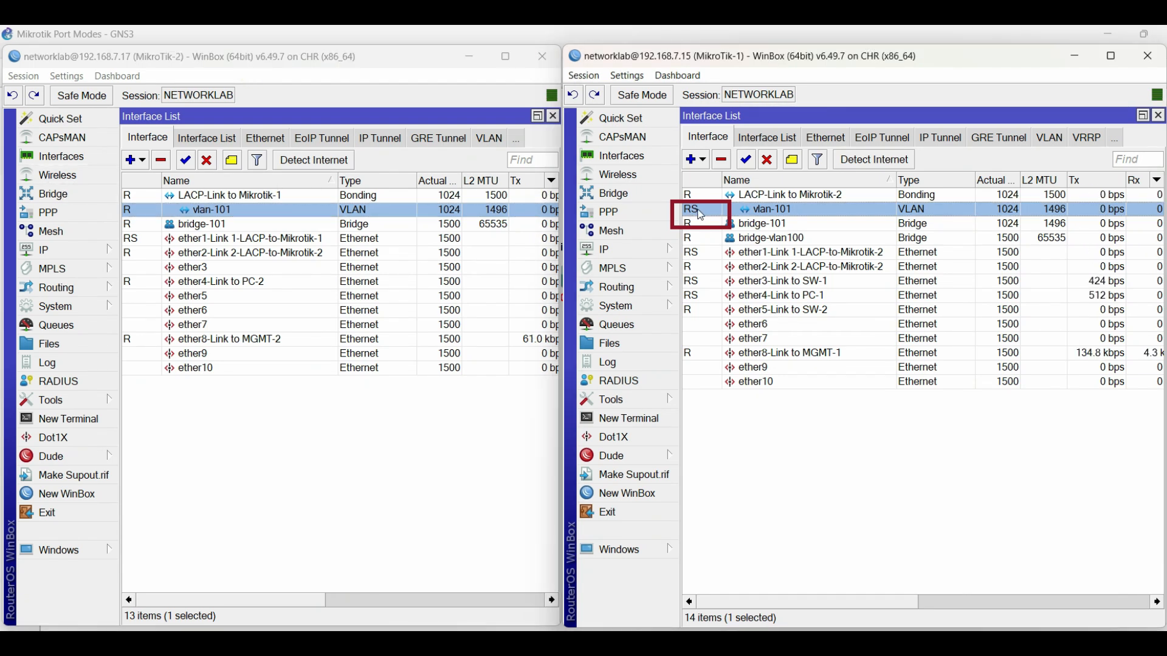
On Mikrotik-2, add vlan-101 as a port of bridge-101, save it, and return to the interface list.
left_click(231, 162)
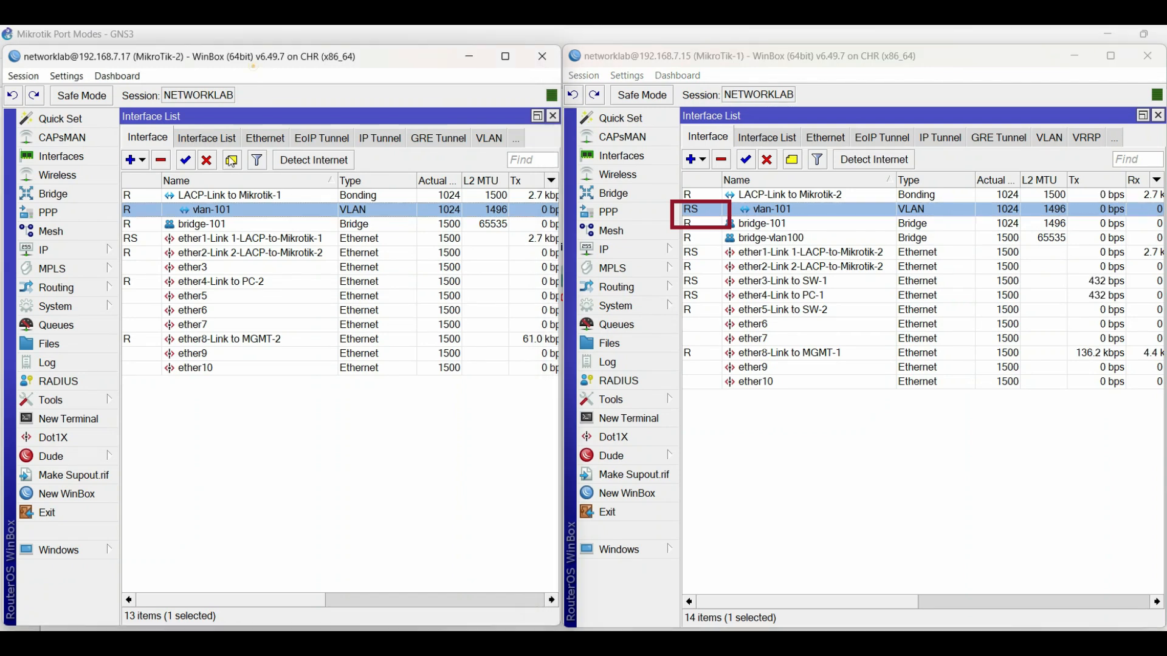
left_click(64, 195)
left_click(178, 138)
left_click(130, 160)
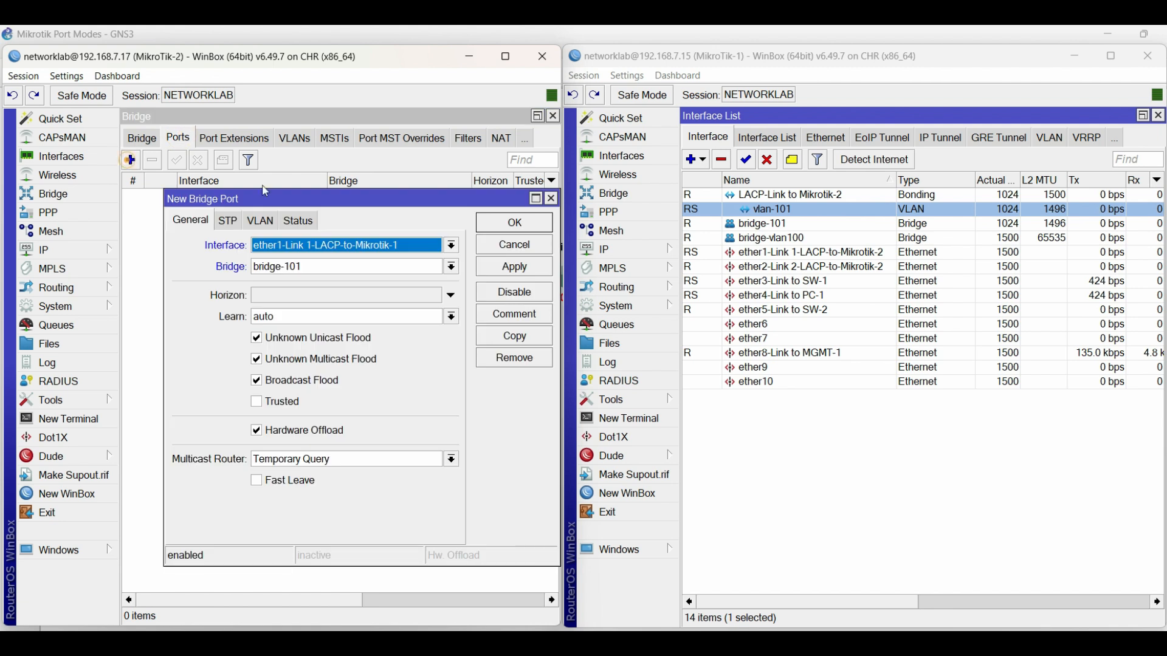
left_click(285, 245)
left_click(316, 450)
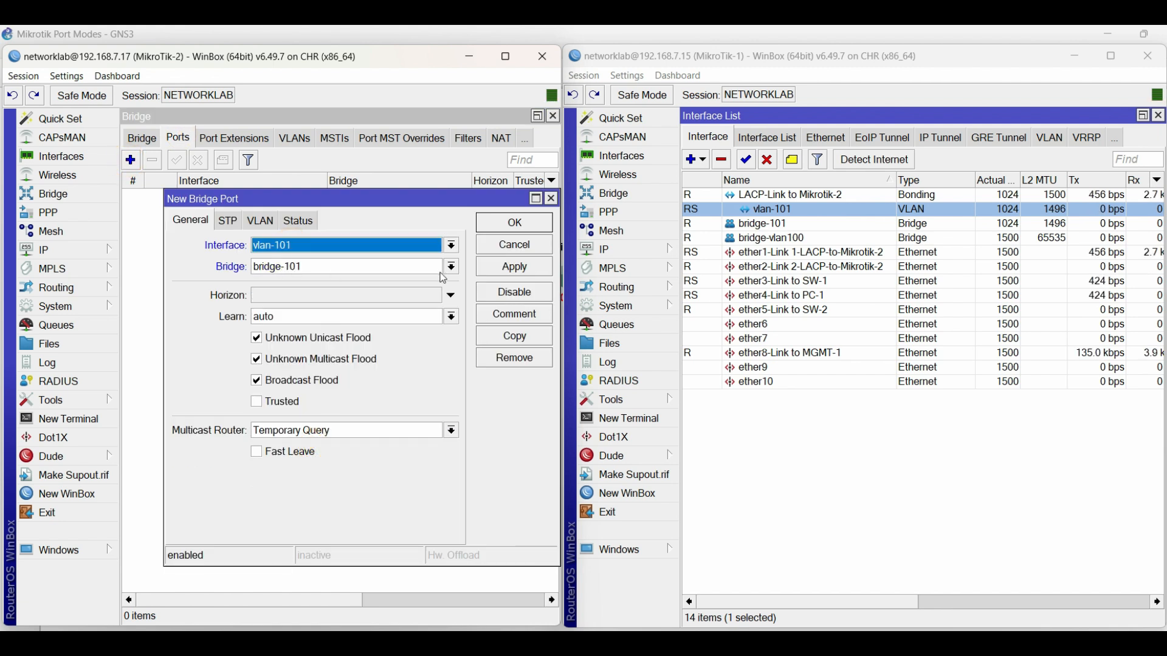
left_click(514, 267)
left_click(514, 223)
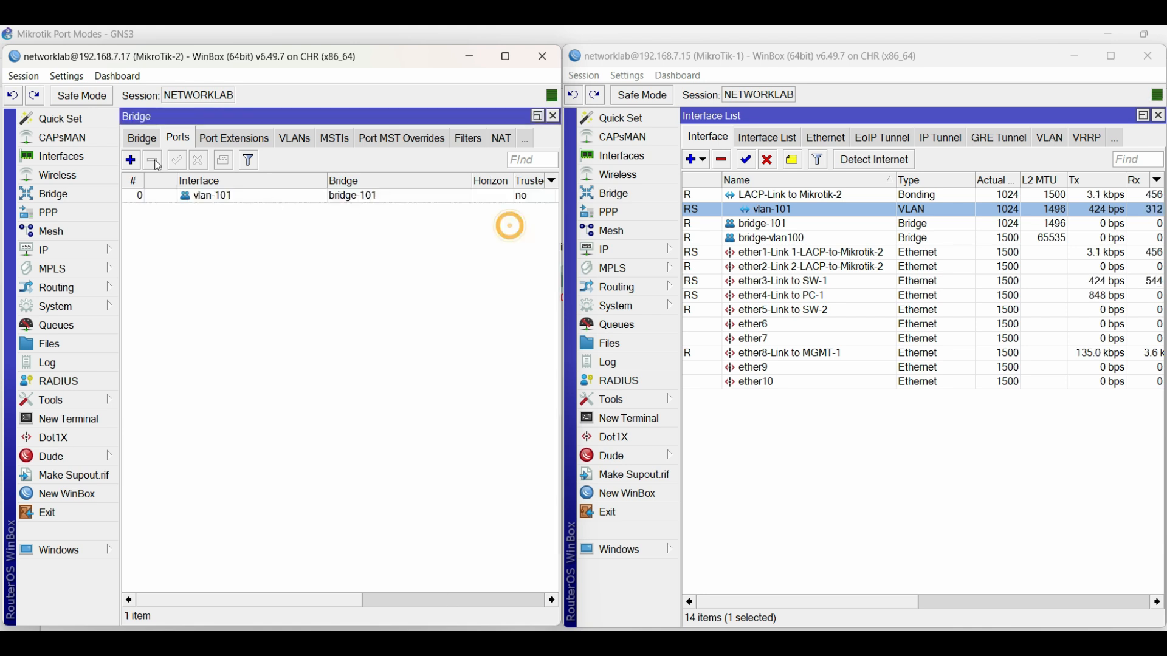
left_click(100, 160)
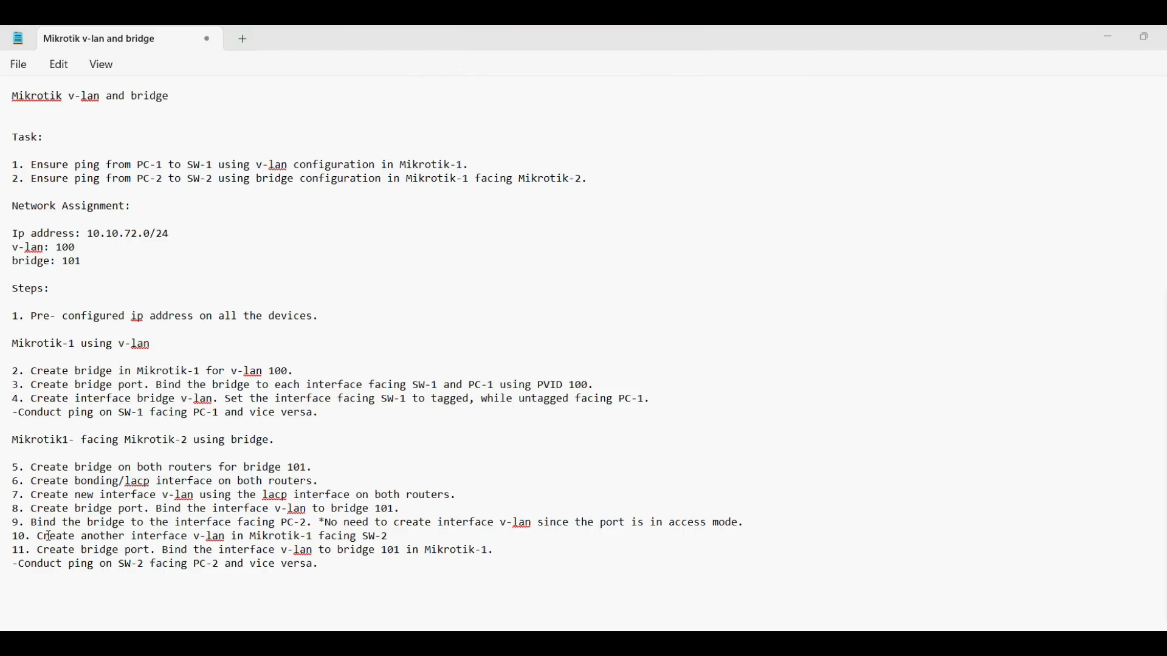
Read step 9 of the Notepad notes on binding the bridge toward PC-2, and examine the Mikrotik-2 to PC2 link in the GNS3 topology.
triple_click(15, 526)
left_click_drag(15, 527, 169, 538)
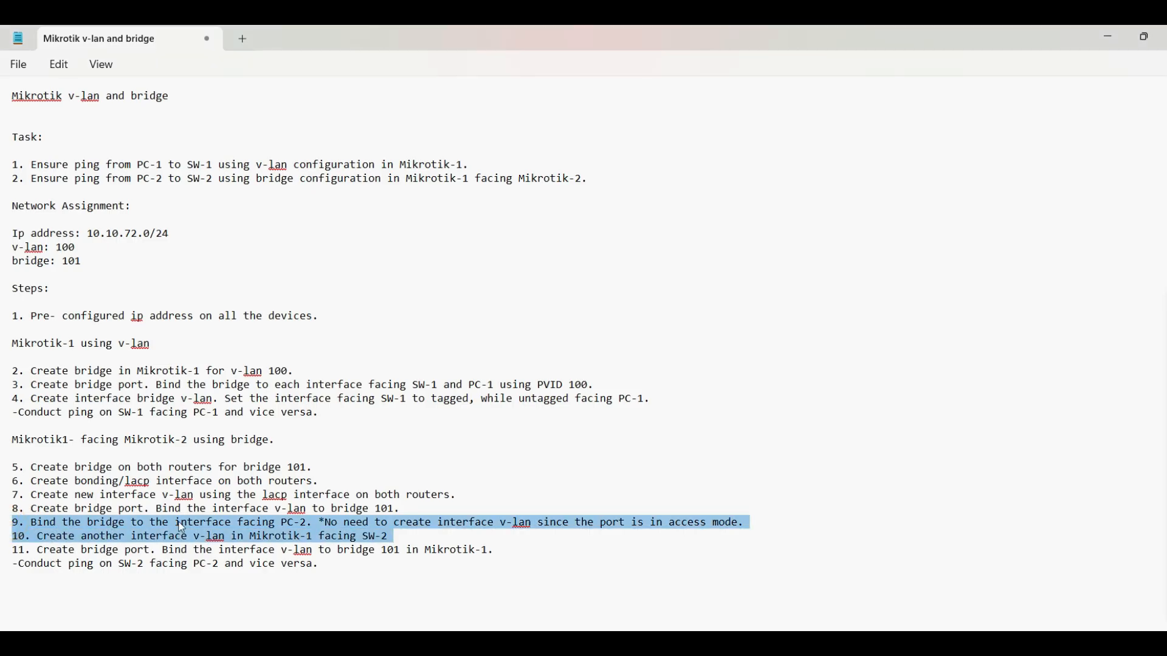
left_click(181, 528)
left_click_drag(307, 525, 32, 526)
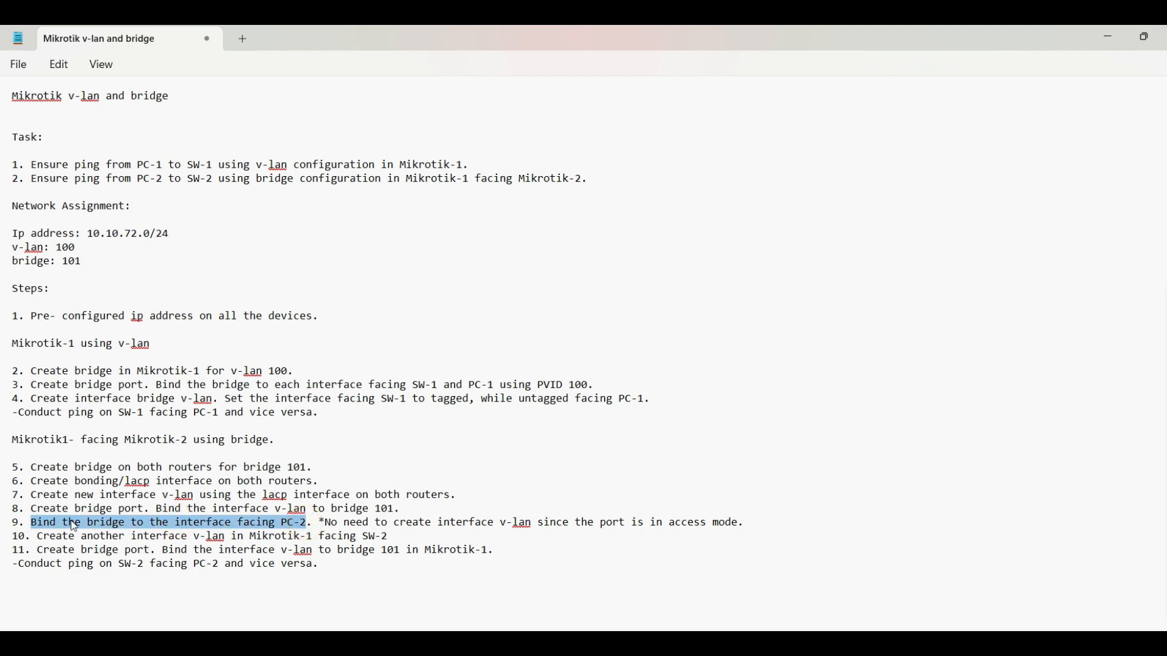
left_click_drag(321, 524, 732, 528)
left_click(714, 540)
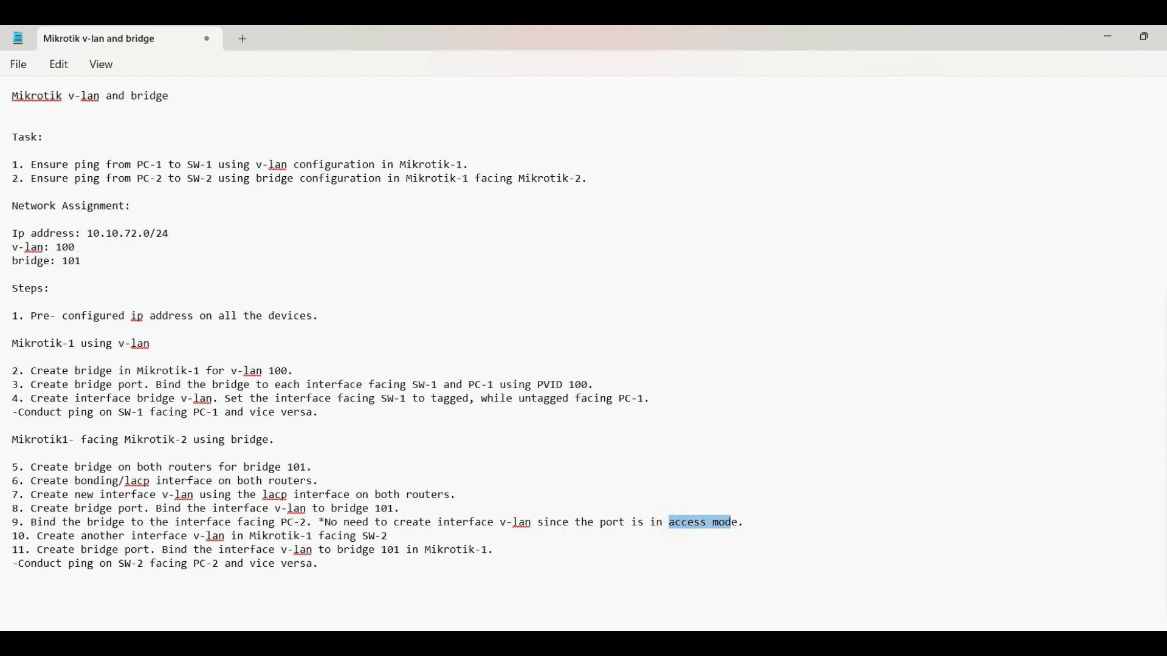
key("alt+Tab")
left_click(712, 265)
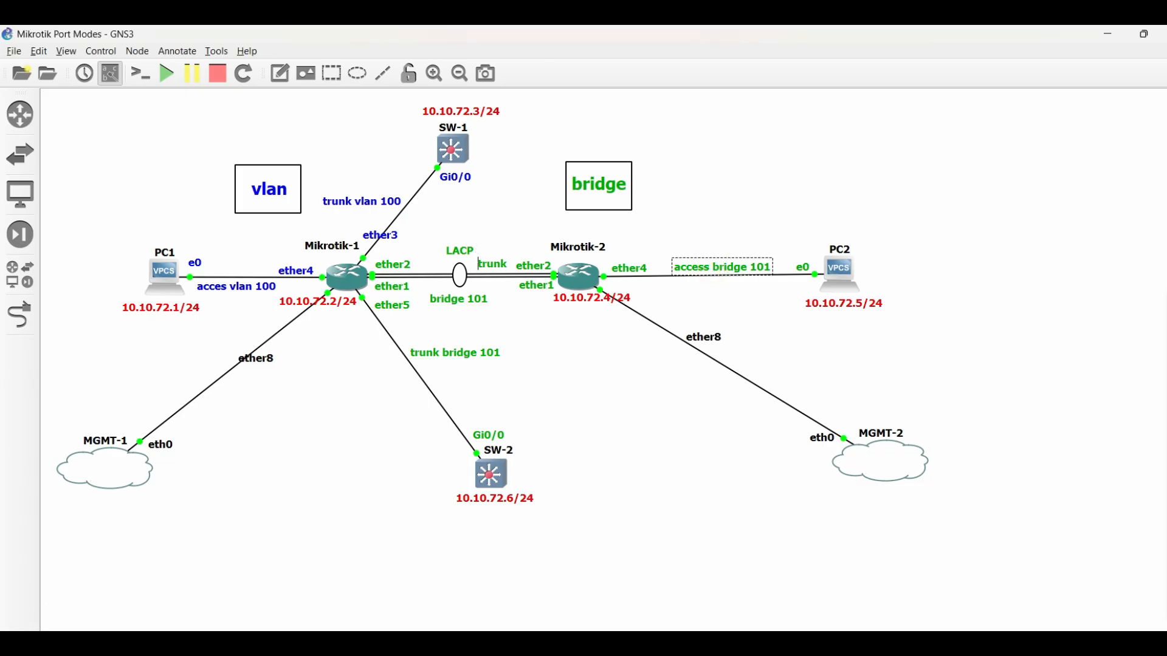
Switch to Mikrotik-2's WinBox and start a new bridge port for interface "ether4-Link to PC-2".
key("alt+Tab")
left_click(230, 285)
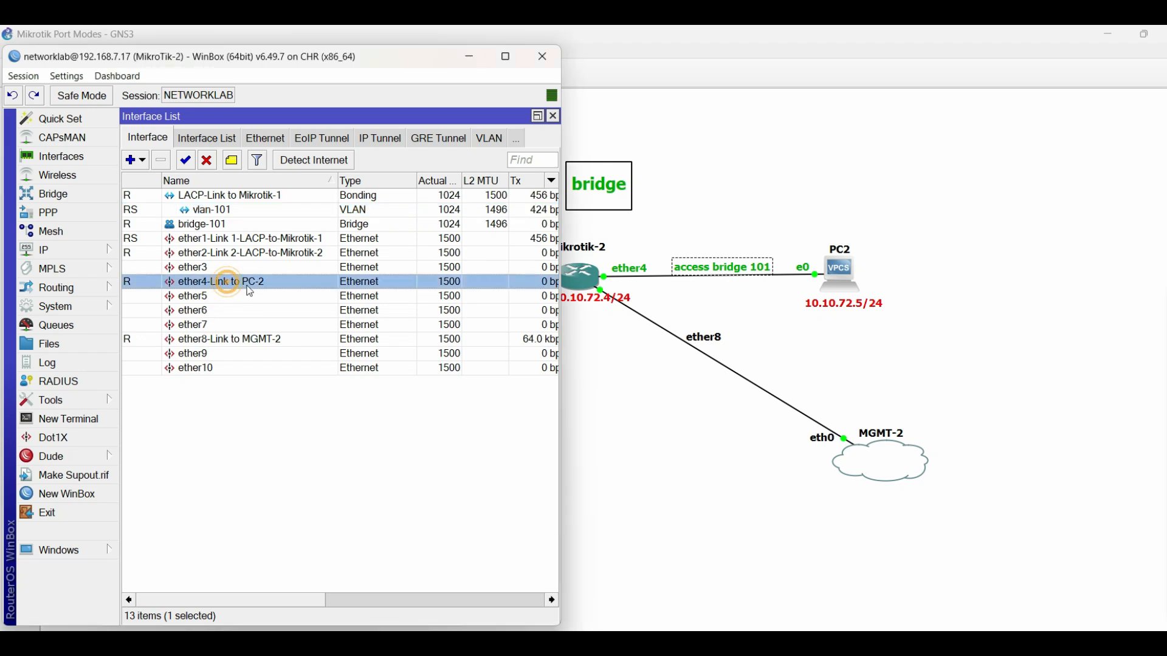
left_click(82, 195)
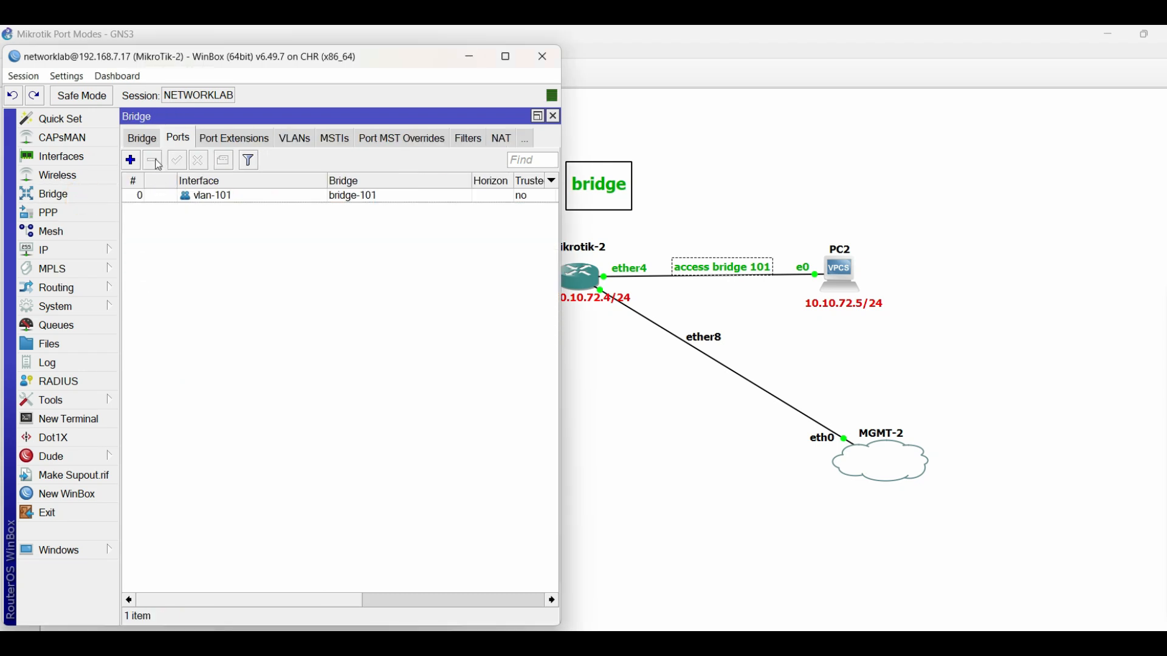
left_click(132, 162)
left_click(280, 246)
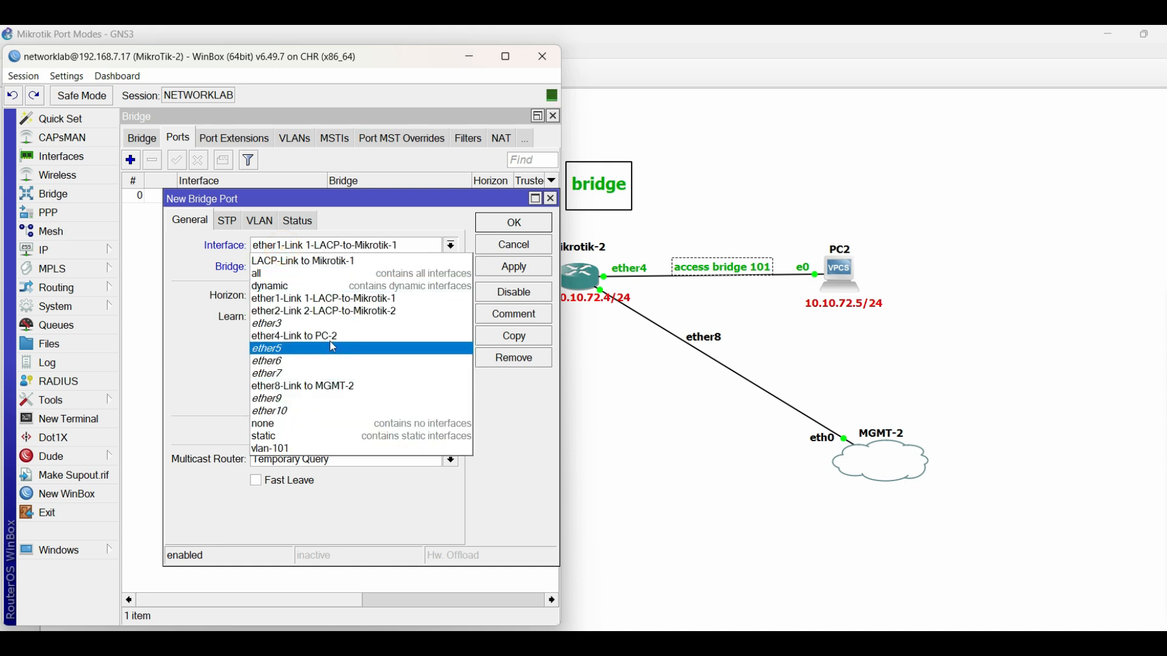
left_click(331, 338)
Assign the ether4 port to bridge-101, save it, and check the interface's status flag in Mikrotik-2's interface list.
left_click(308, 268)
left_click(309, 270)
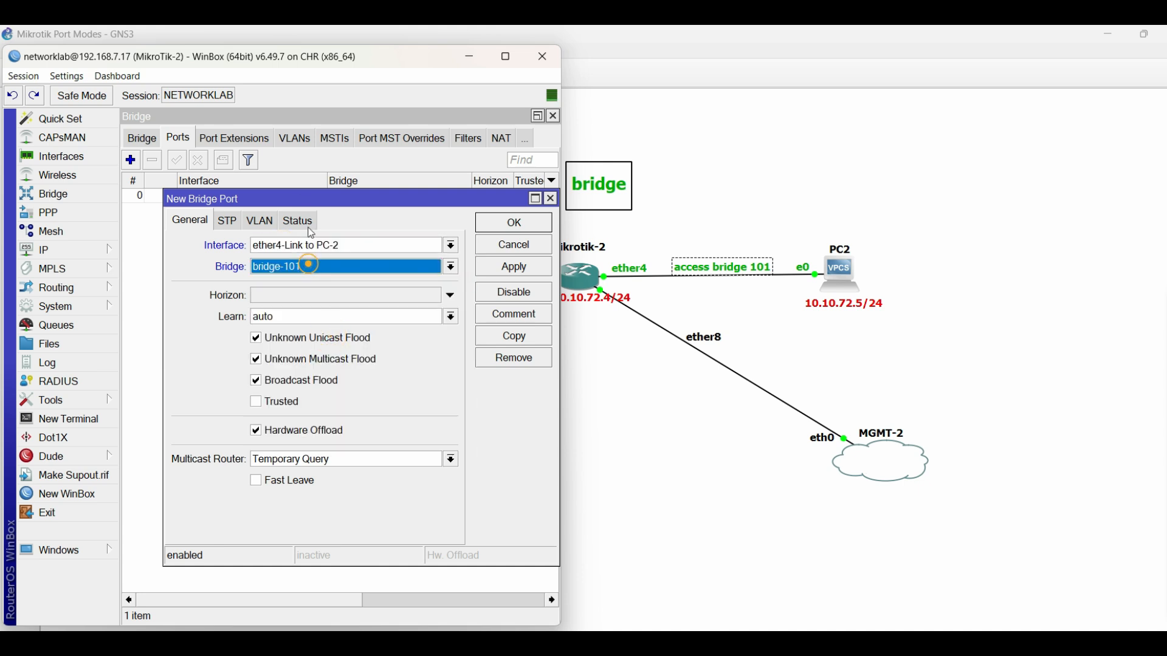
left_click(501, 270)
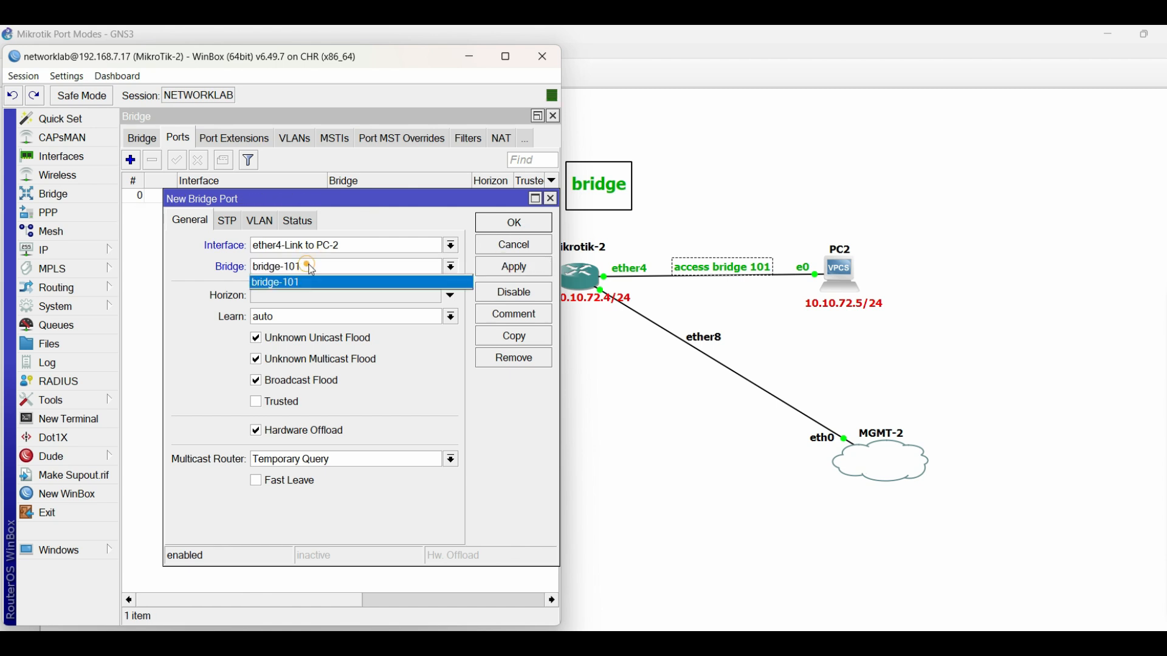
left_click(308, 266)
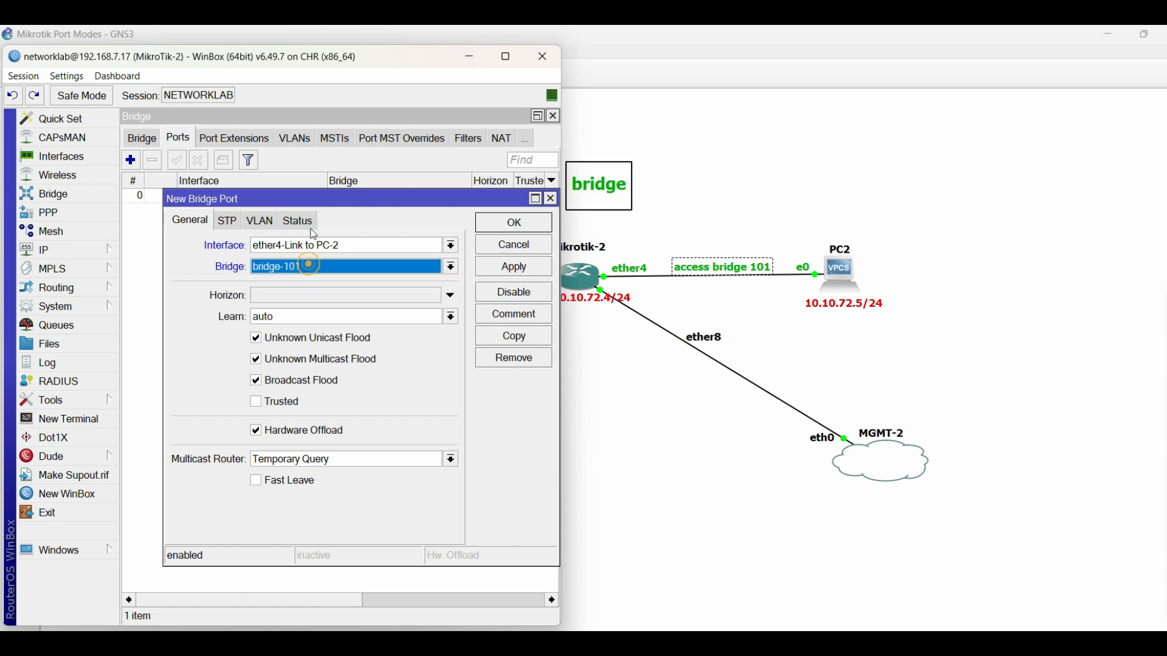
left_click(502, 271)
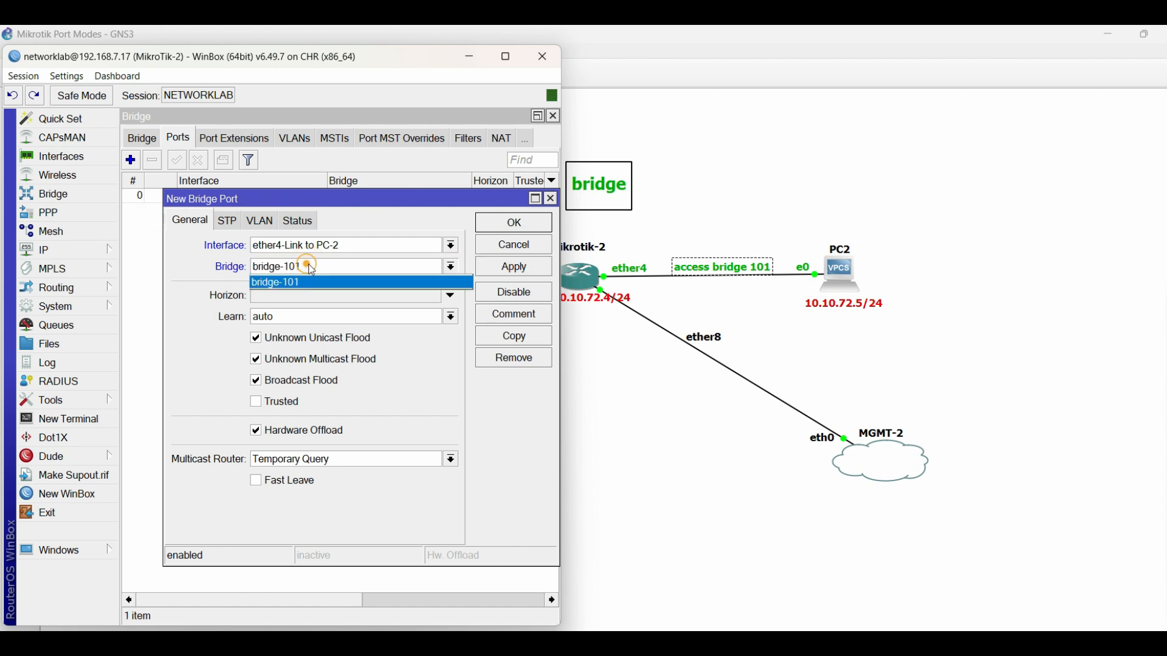
left_click(308, 267)
left_click(505, 268)
left_click(502, 221)
left_click(303, 211)
left_click(77, 159)
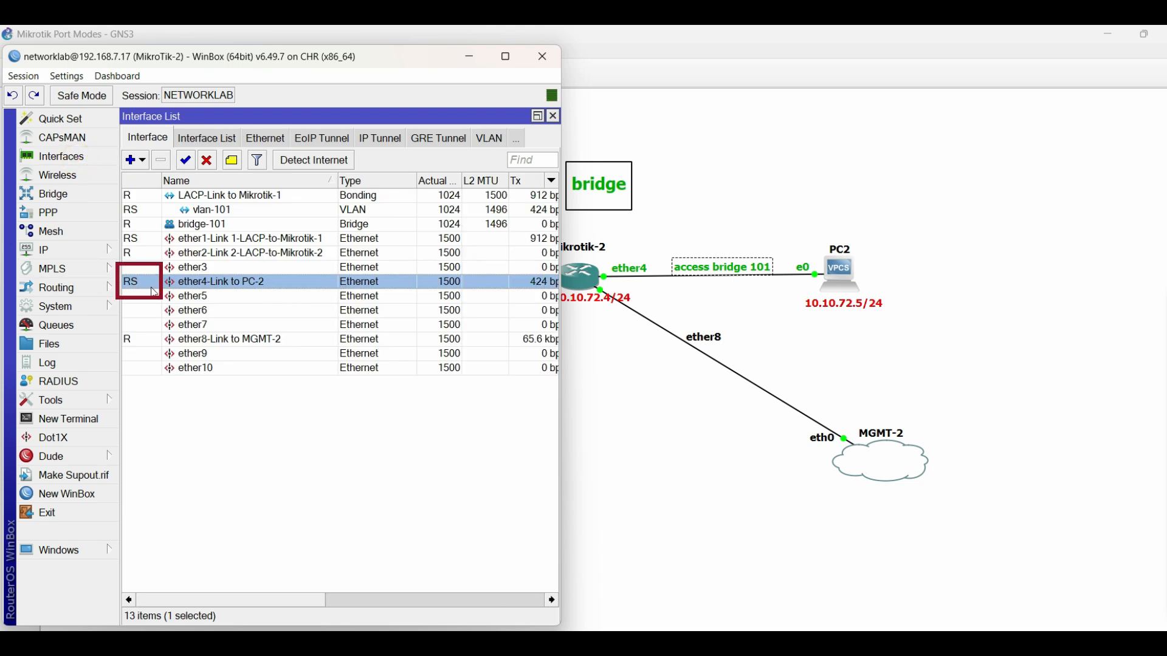
Read step 10 of the Notepad notes on the SW-2 VLAN interface, and examine the Mikrotik-1 to SW-2 link in the GNS3 topology.
left_click(52, 644)
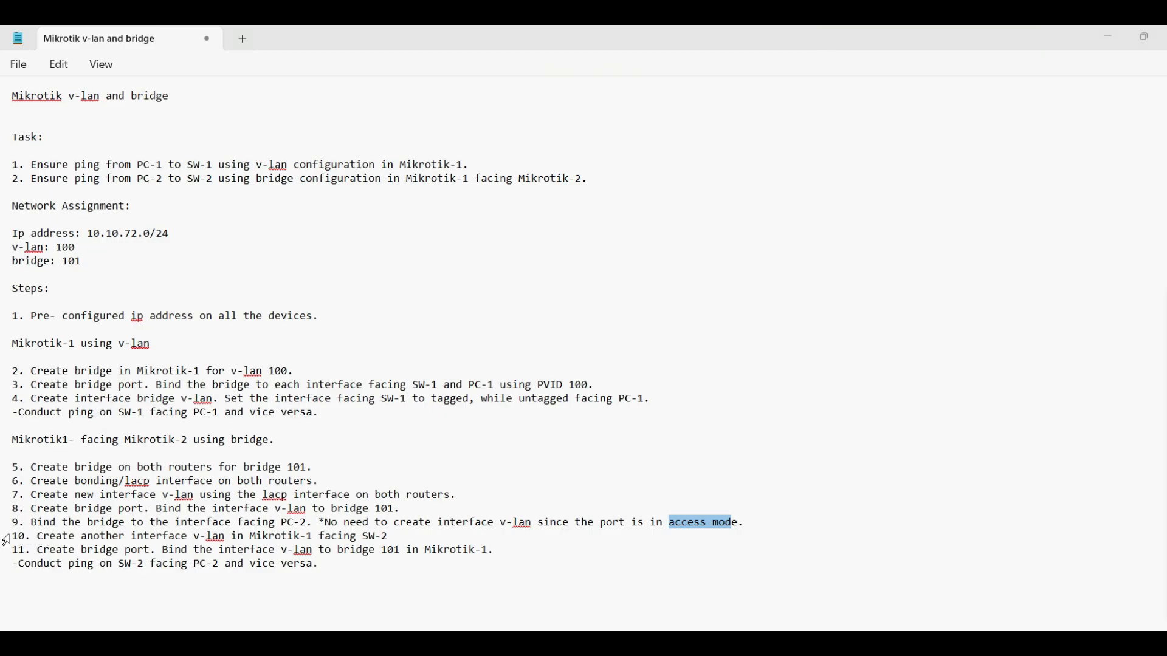
left_click_drag(15, 538, 401, 540)
left_click_drag(314, 536, 249, 538)
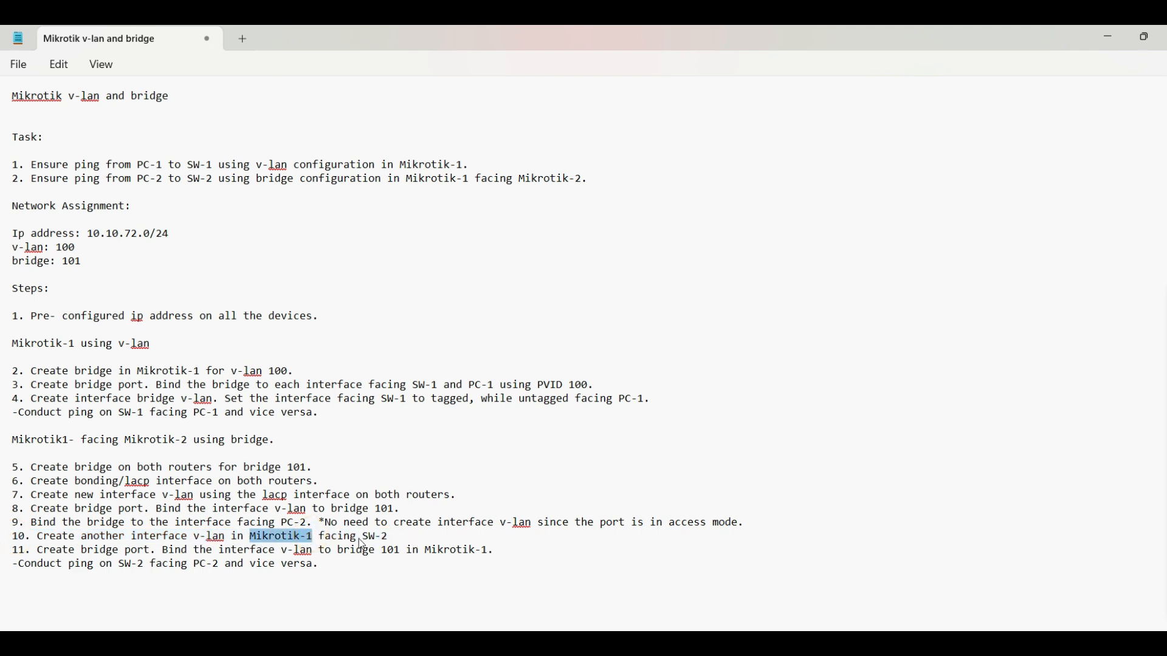
left_click_drag(358, 538, 390, 538)
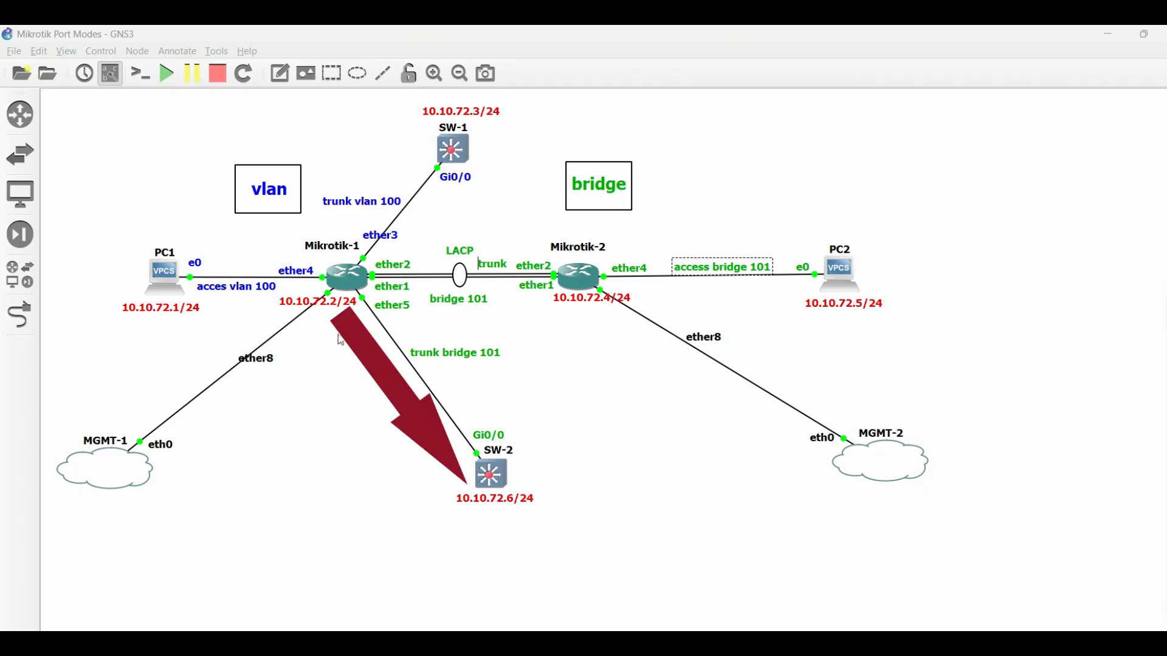
left_click(387, 307)
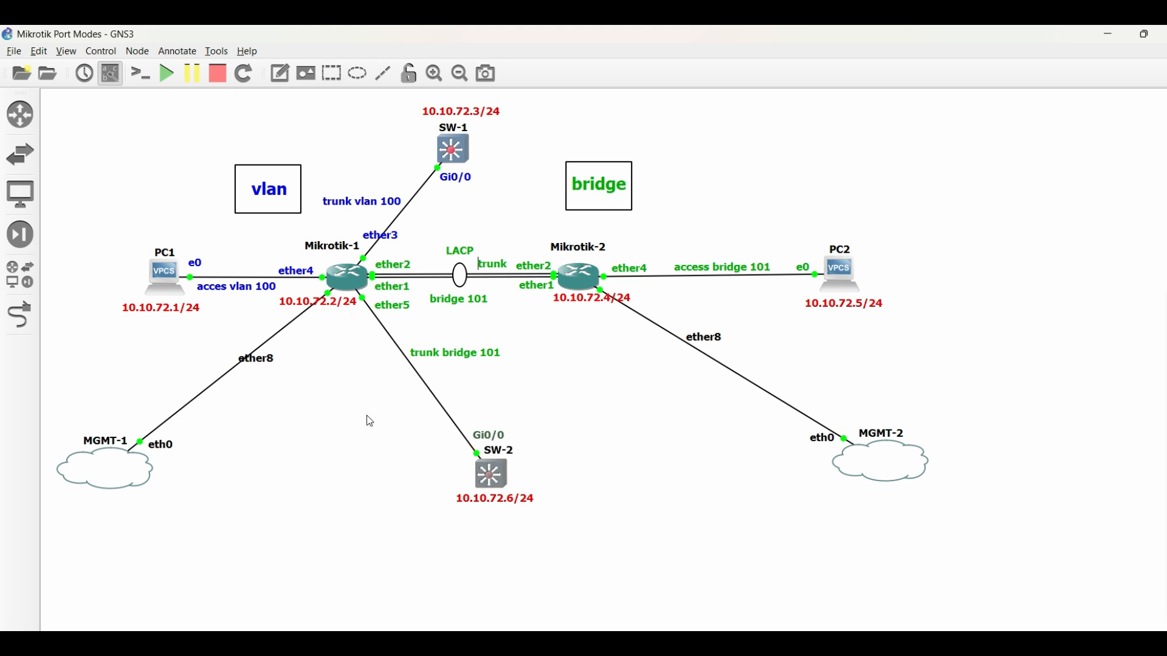
Switch to Mikrotik-1's WinBox and start a new VLAN interface named vlanether5-101 with VLAN ID 101.
key("alt+Tab")
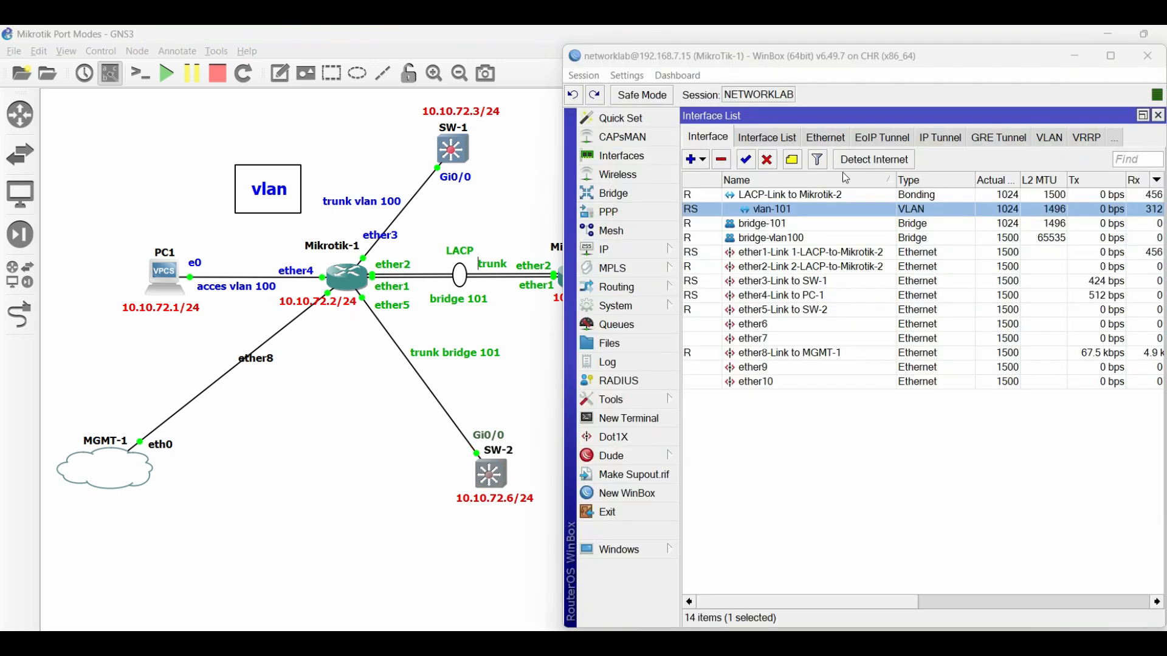
left_click(694, 160)
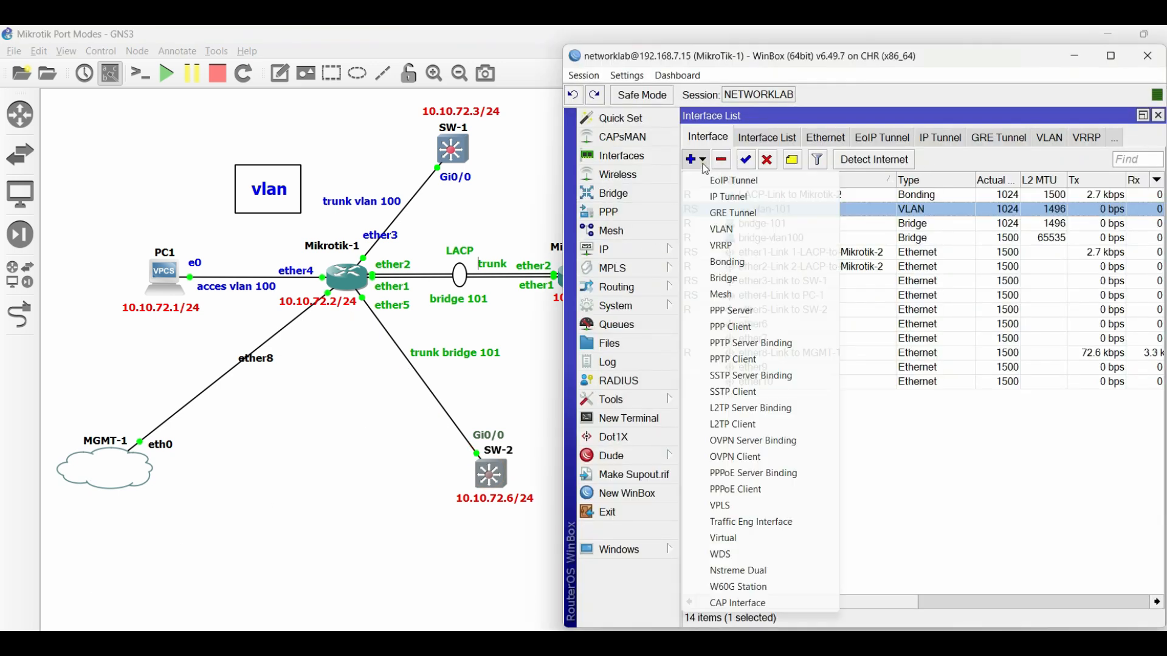
left_click(743, 235)
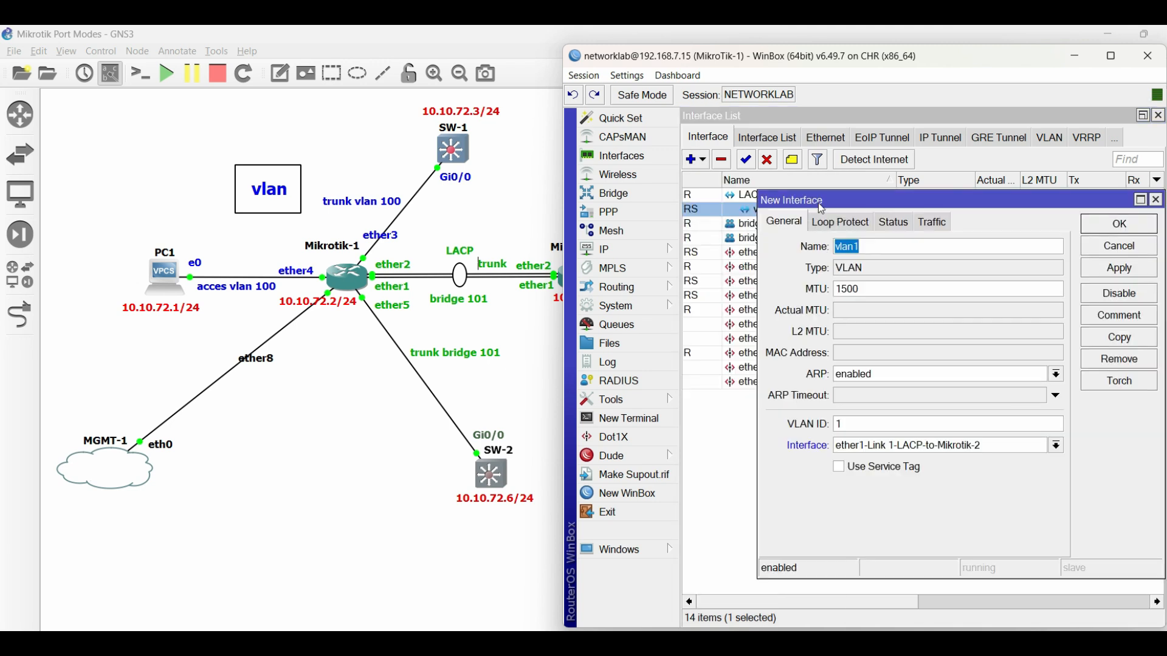
left_click_drag(824, 207, 801, 329)
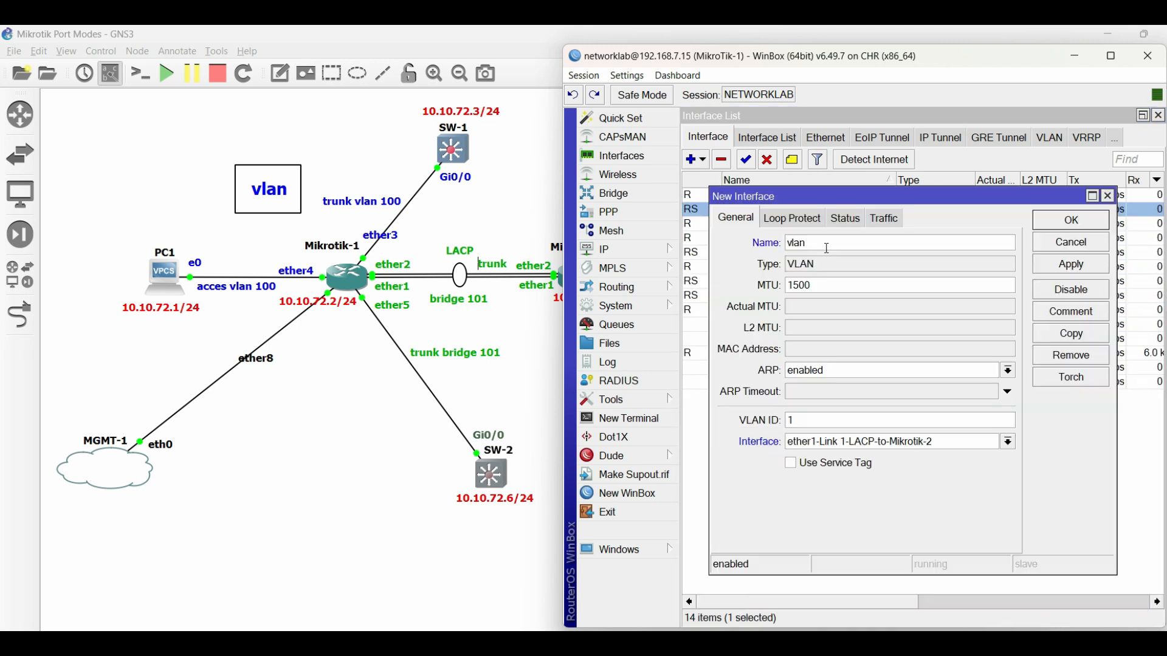
type("ether5-101")
key("Tab")
key("Tab")
type("101")
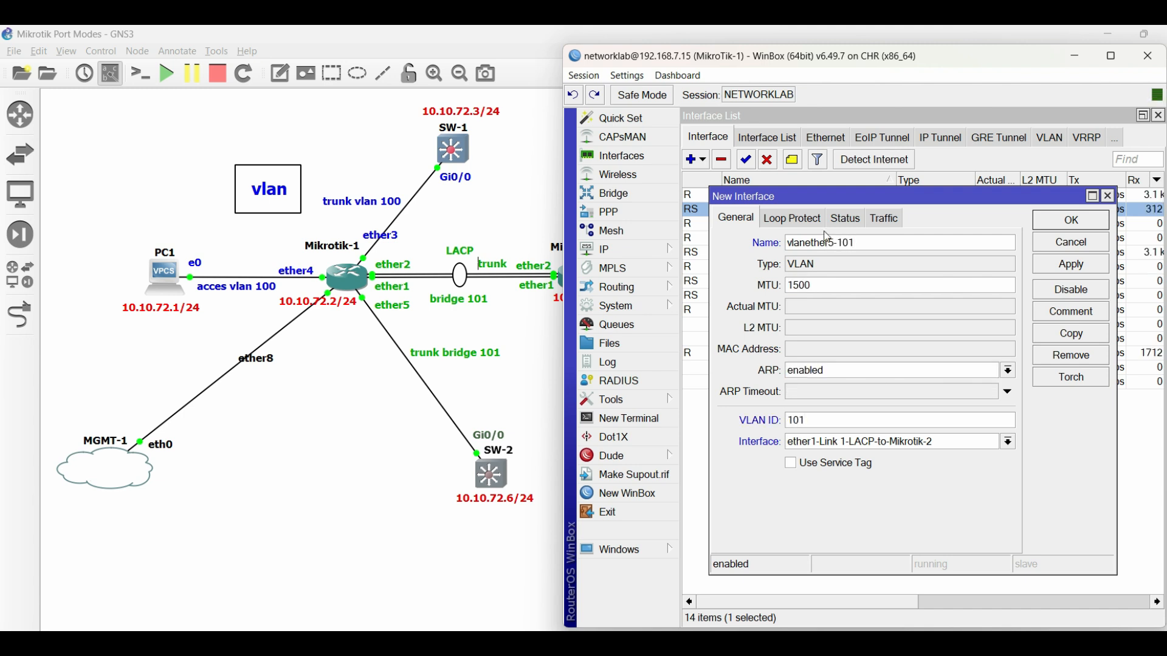
Attach the new VLAN to "ether5-Link to SW-2", save it, and locate it in Mikrotik-1's interface list.
left_click(900, 442)
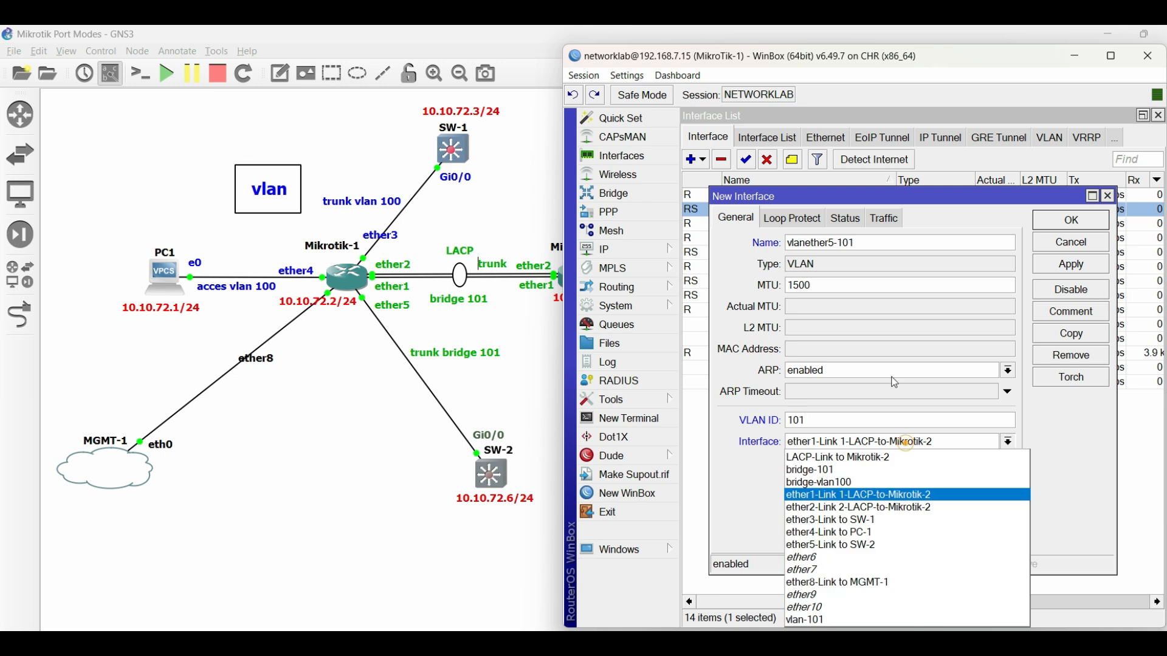
left_click(884, 546)
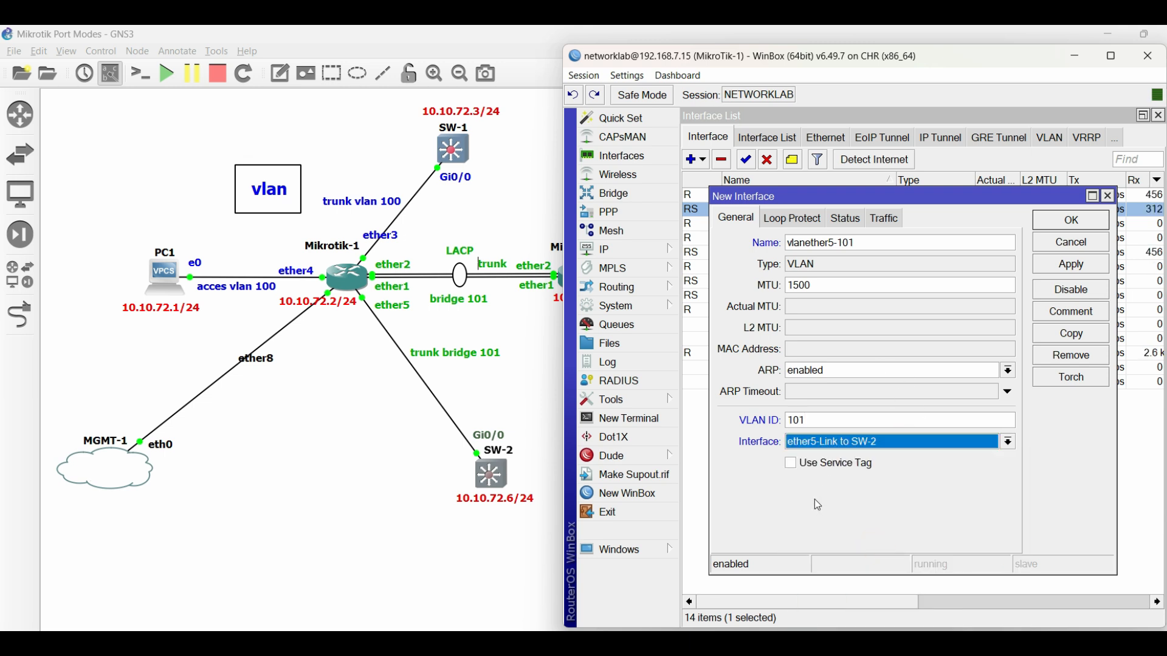
left_click(1068, 266)
left_click(1070, 221)
left_click(802, 223)
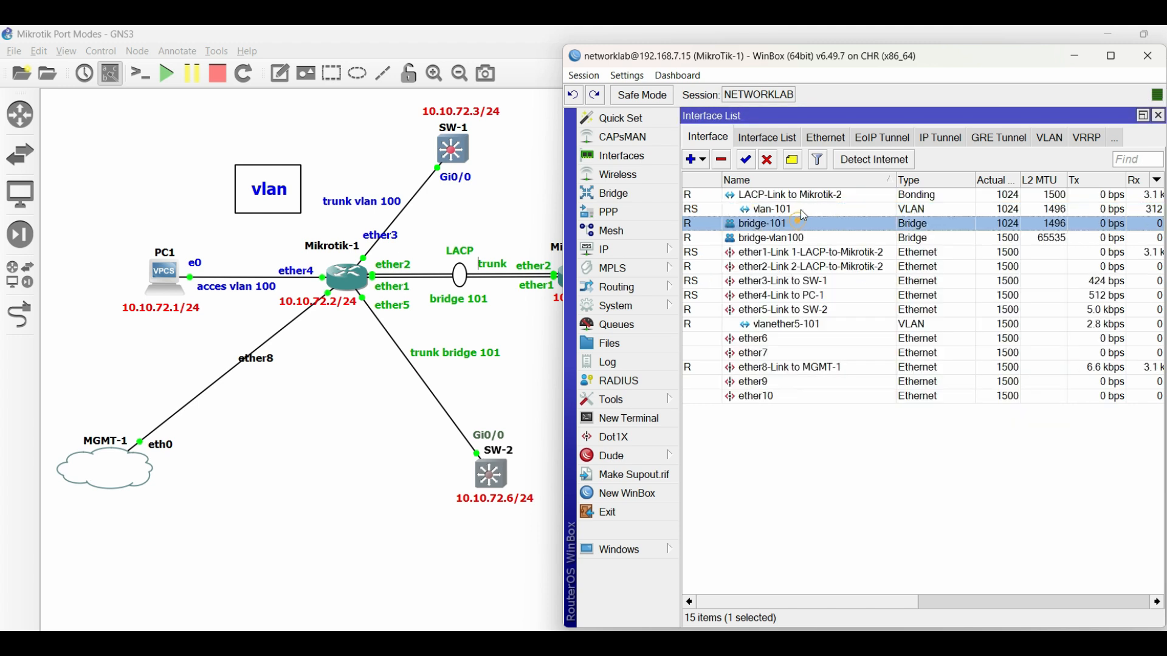
left_click(790, 326)
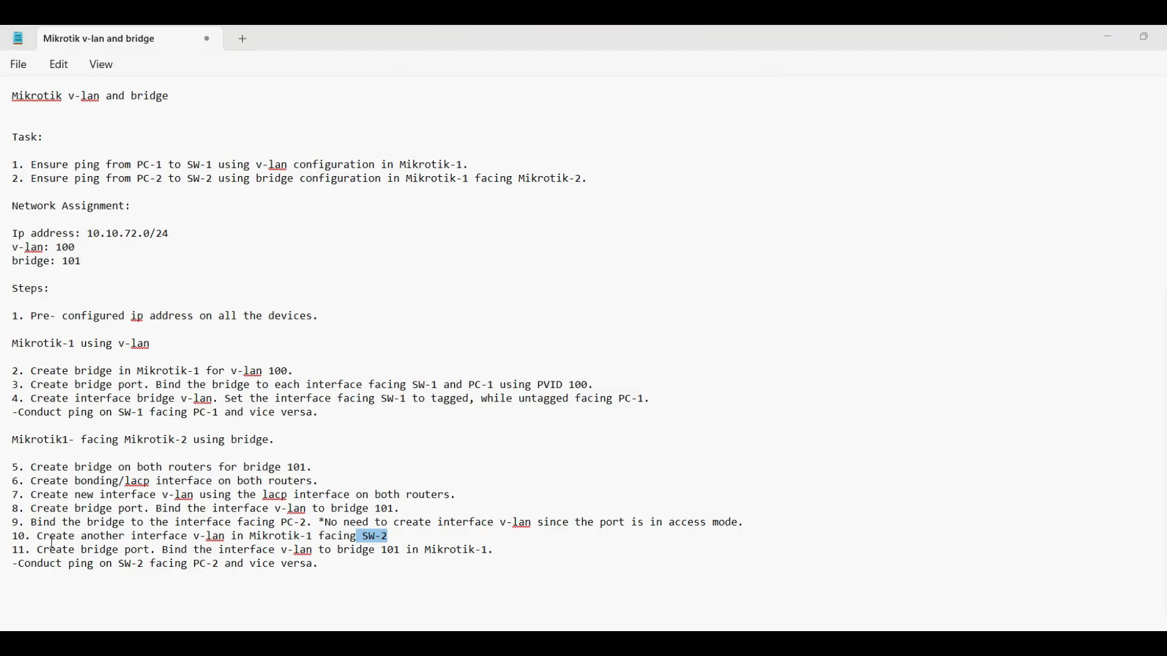
Following step 11 of the notes, add vlanether5-101 as a port of bridge-101 on Mikrotik-1, save it, and return to the interface list.
left_click_drag(39, 553, 489, 556)
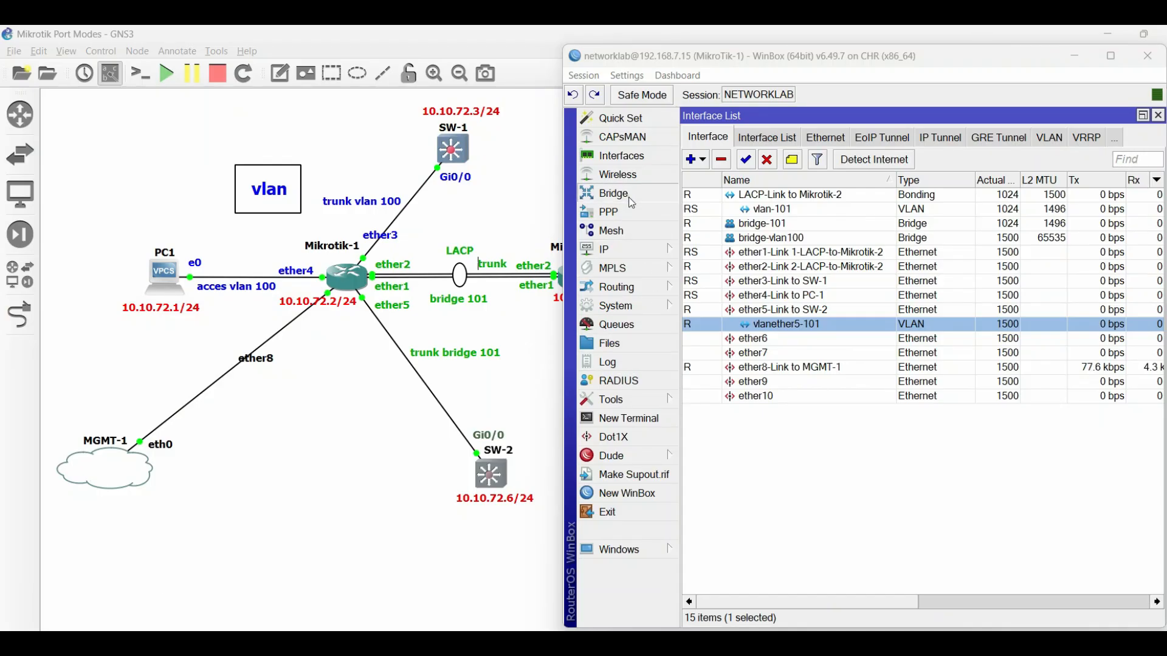
left_click(627, 195)
left_click(690, 160)
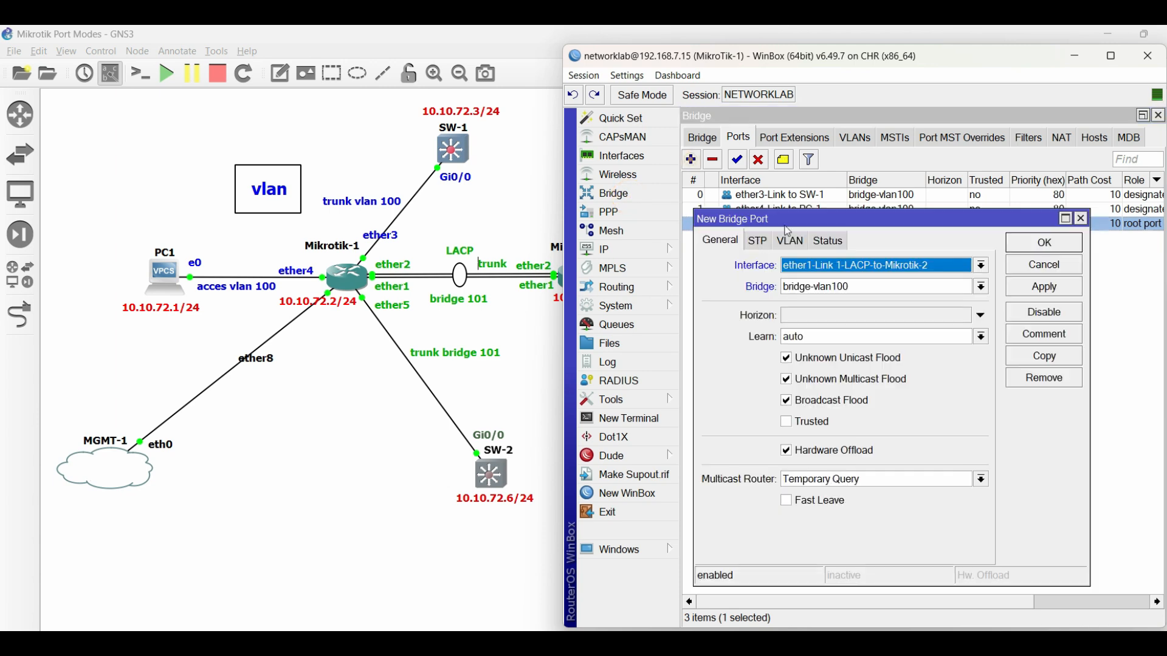
left_click(823, 271)
left_click(845, 482)
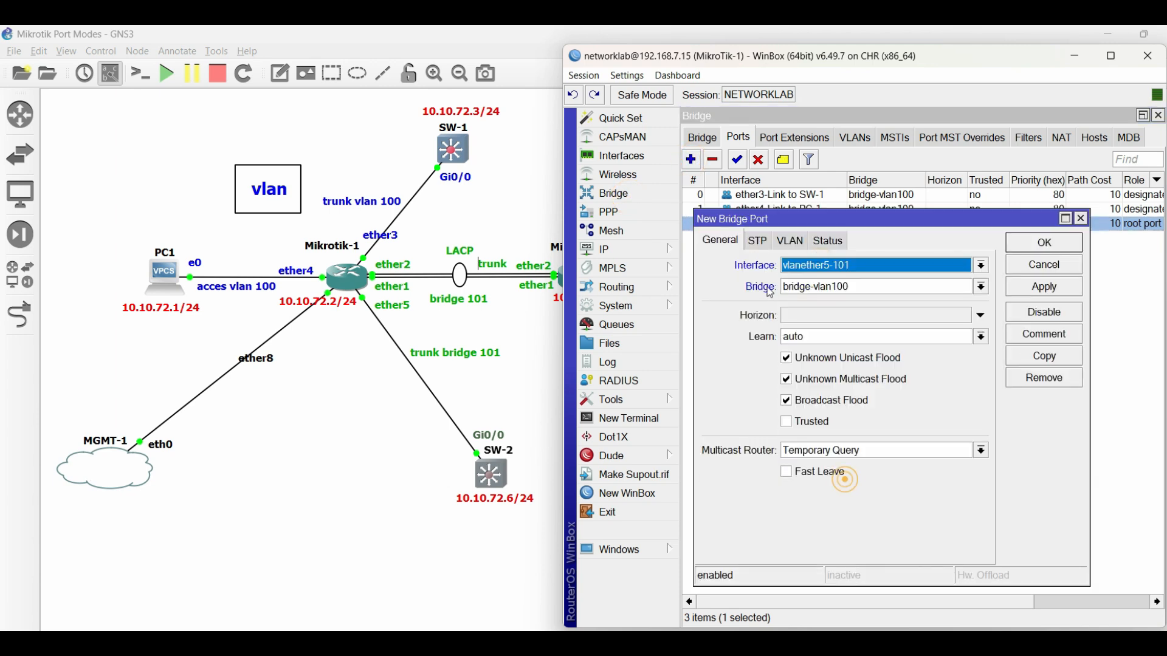
left_click(820, 288)
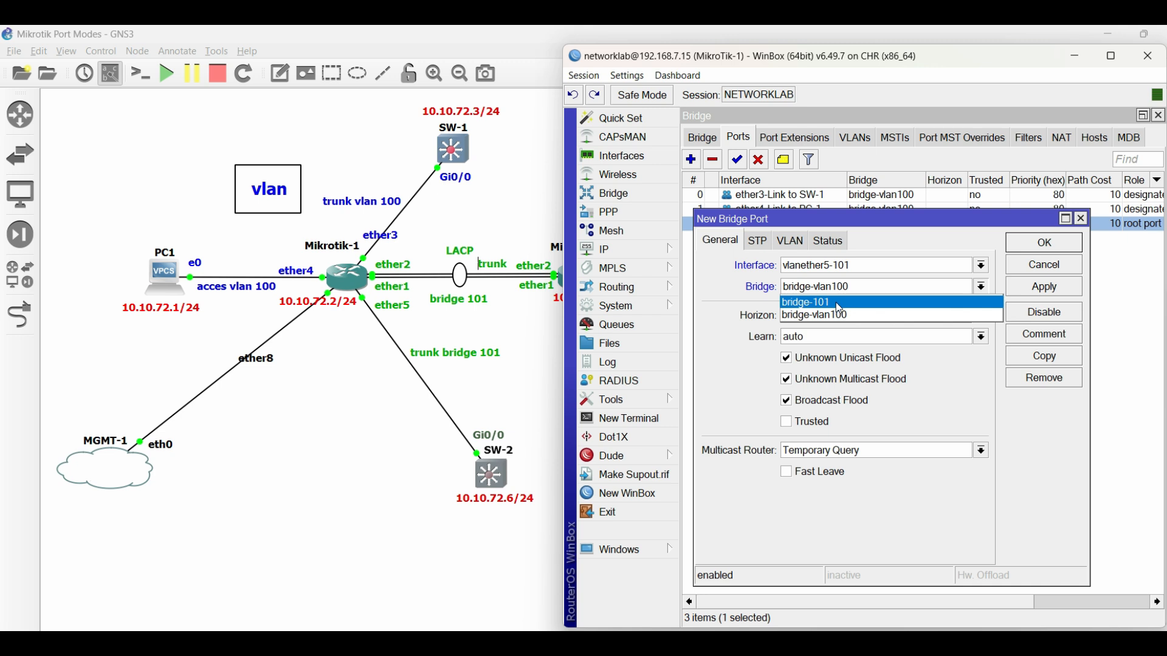
left_click(841, 303)
left_click(1051, 297)
left_click(1045, 242)
left_click(649, 155)
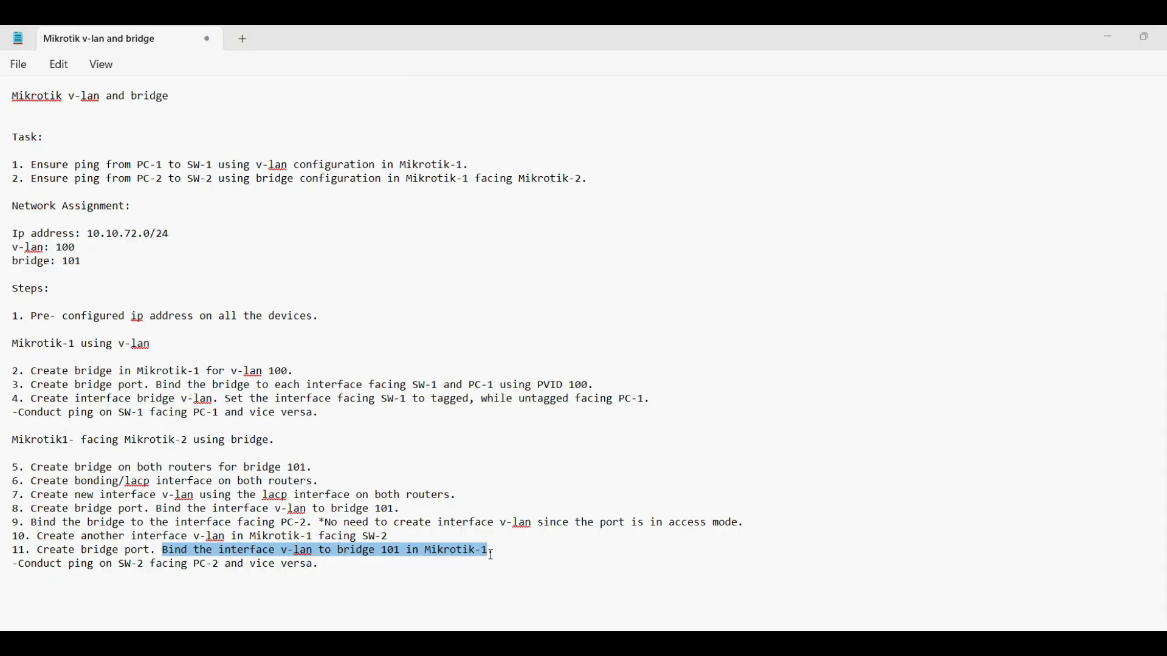
Review steps 5 to 11 of the Notepad notes and the closing instruction on pinging between SW-2 and PC-2.
left_click(502, 552)
left_click_drag(502, 552, 9, 477)
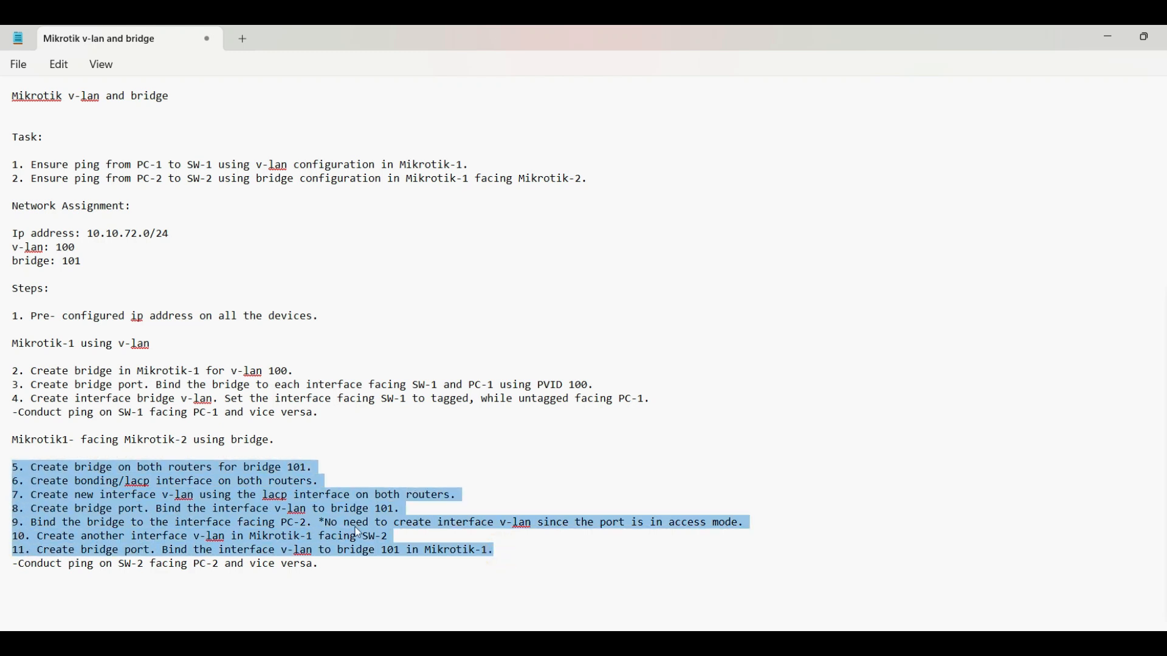
left_click_drag(279, 442, 11, 442)
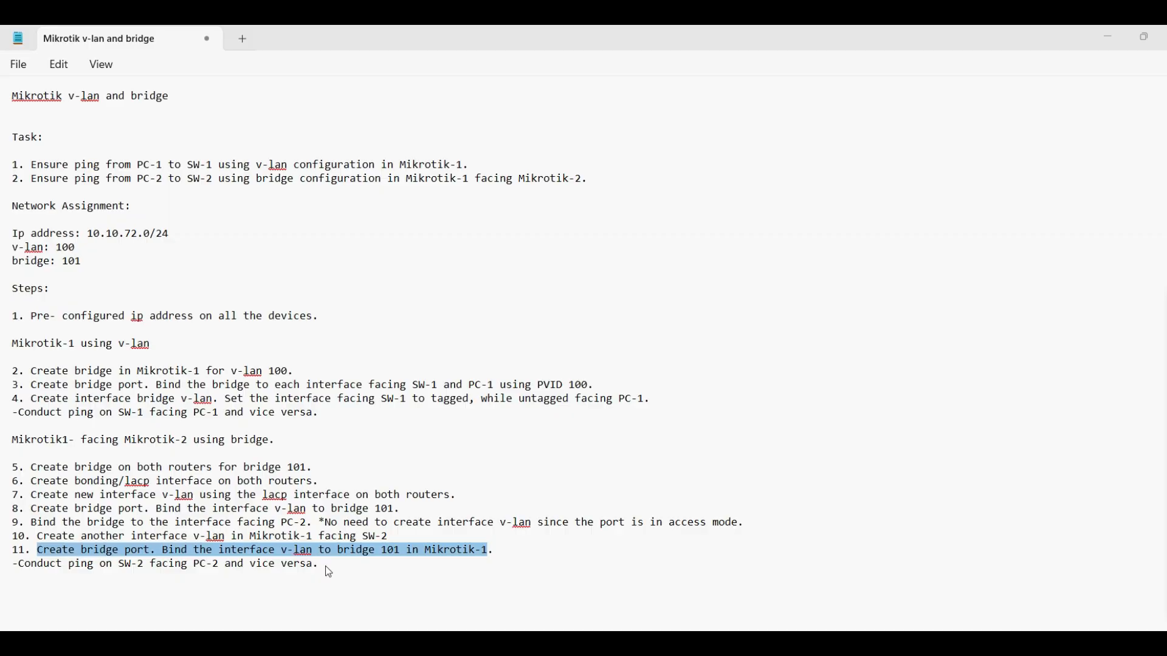
left_click_drag(327, 569, 12, 567)
left_click(126, 567)
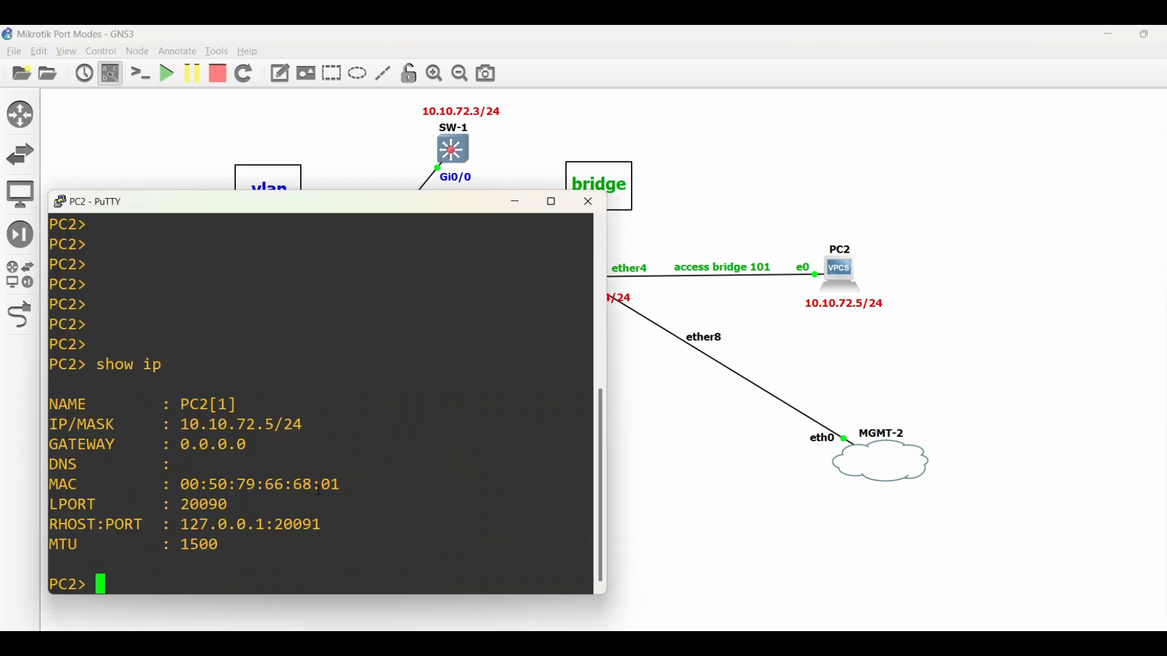
Ping SW-2 at 10.10.72.6 from the PC2 console and move the console window aside.
type("ping 10.10.")
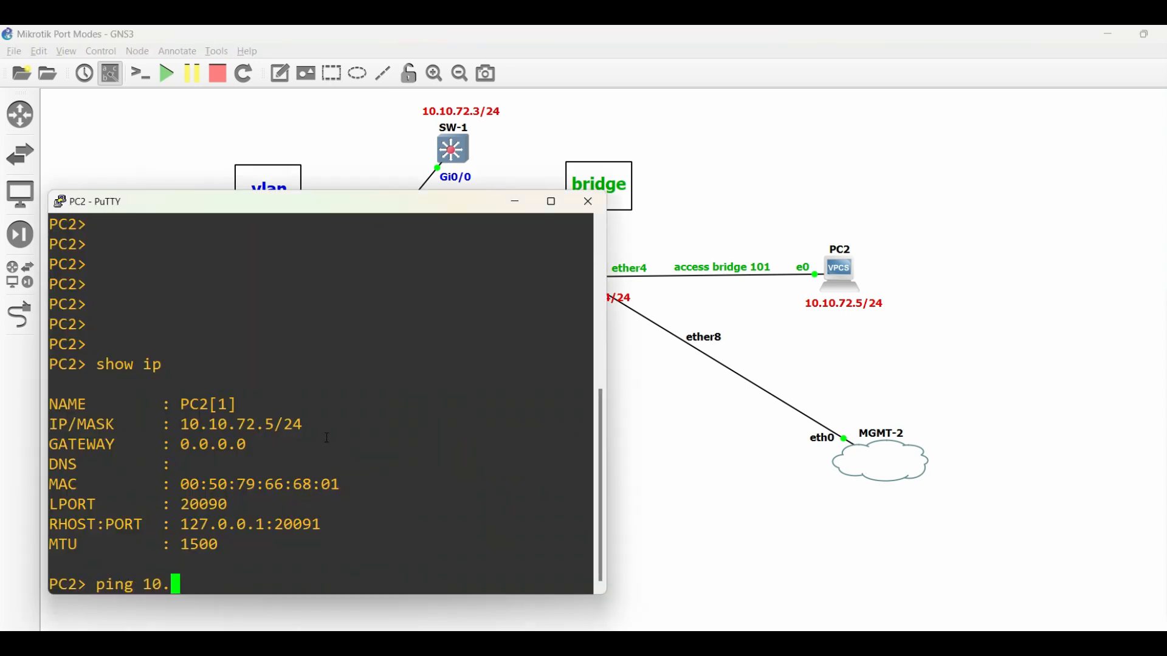
type("72.6")
key("Return")
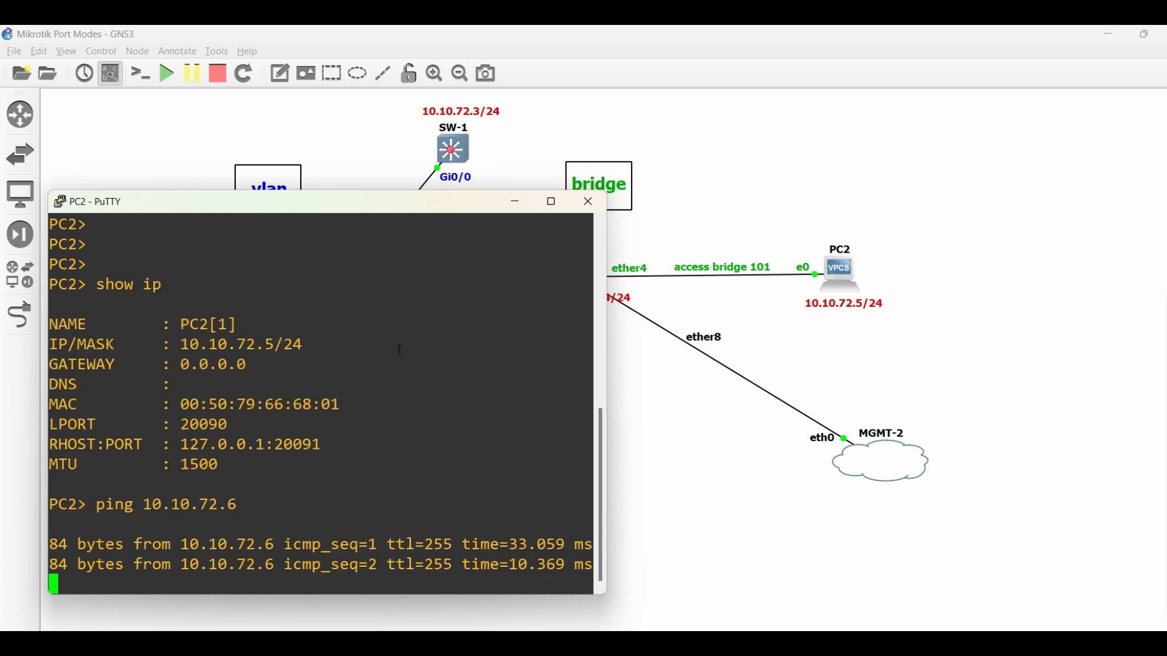
left_click_drag(279, 201, 316, 223)
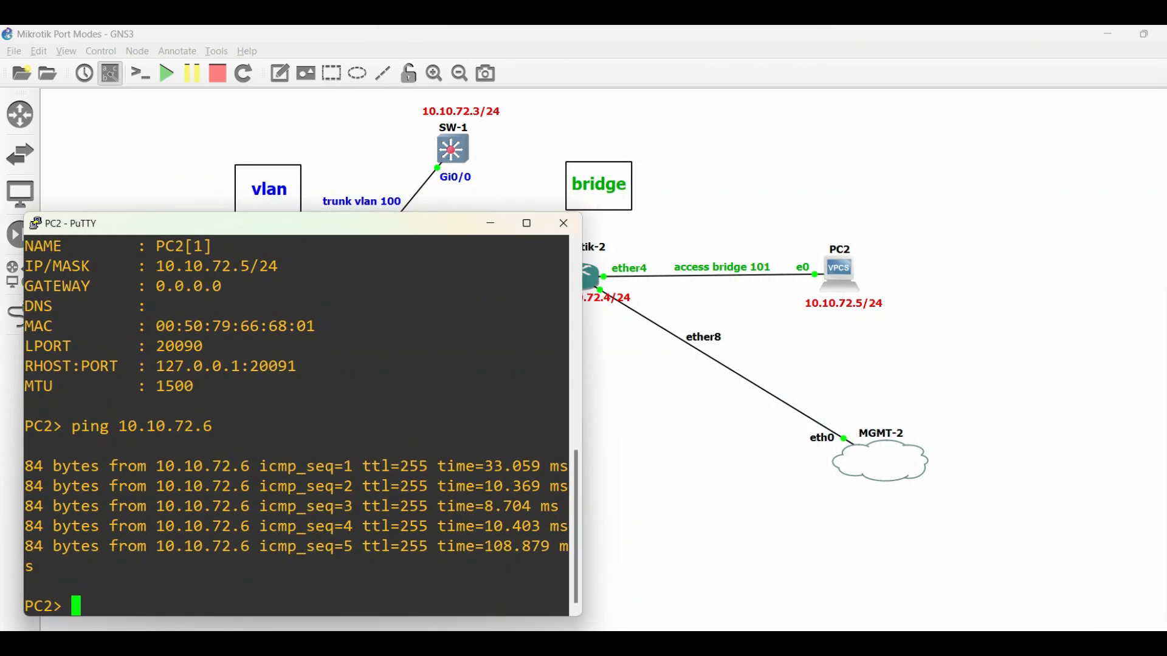
Ping PC2 at 10.10.72.5 from the SW-2 console.
left_click(160, 423)
type("ping 10.10.72.5")
key("Return")
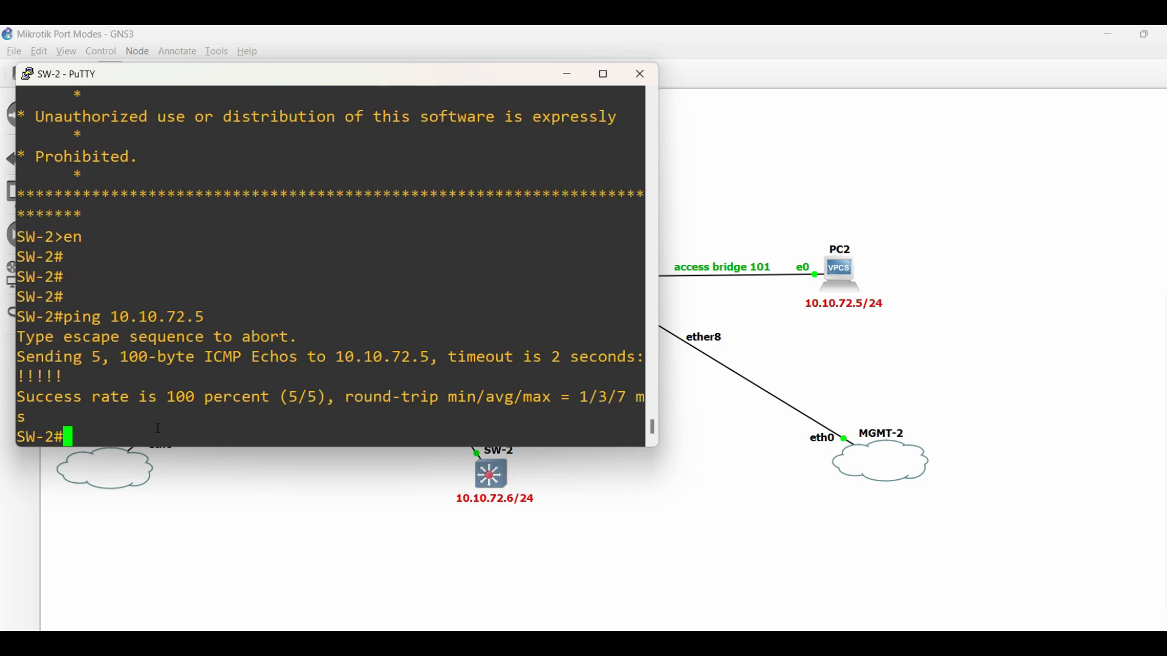
Display the MAC address table for VLAN 101 on SW-2 with "show mac address-table vlan 101".
type("shwo")
key("BackSpace")
key("BackSpace")
key("BackSpace")
type("ow mac ad")
key("Tab")
type("vl")
key("Tab")
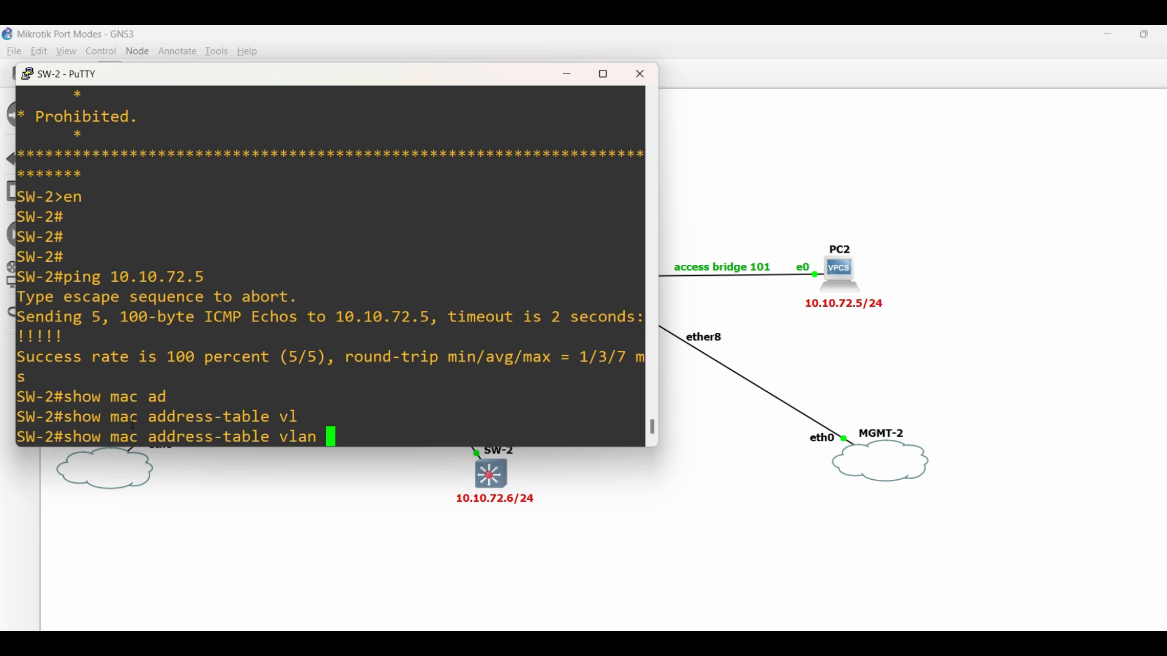
type("101")
key("Return")
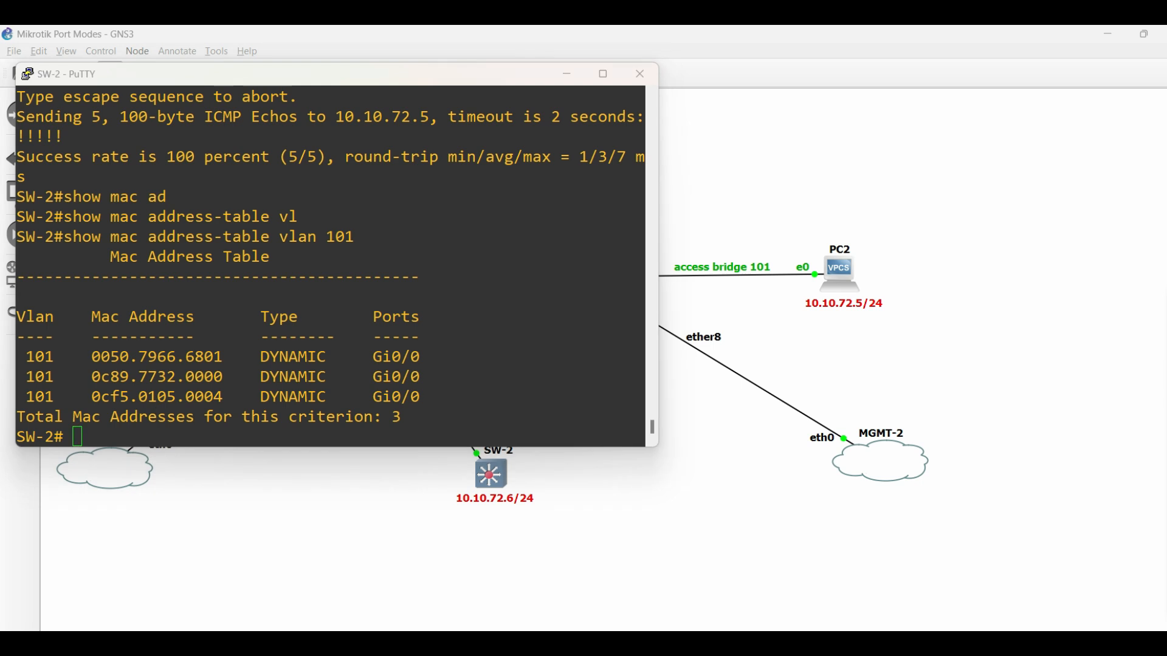
Run "show ip" on PC2 and compare the ending of its MAC address with the entries in SW-2's VLAN 101 table.
key("alt+Tab")
left_click(735, 585)
type("show ip")
key("Return")
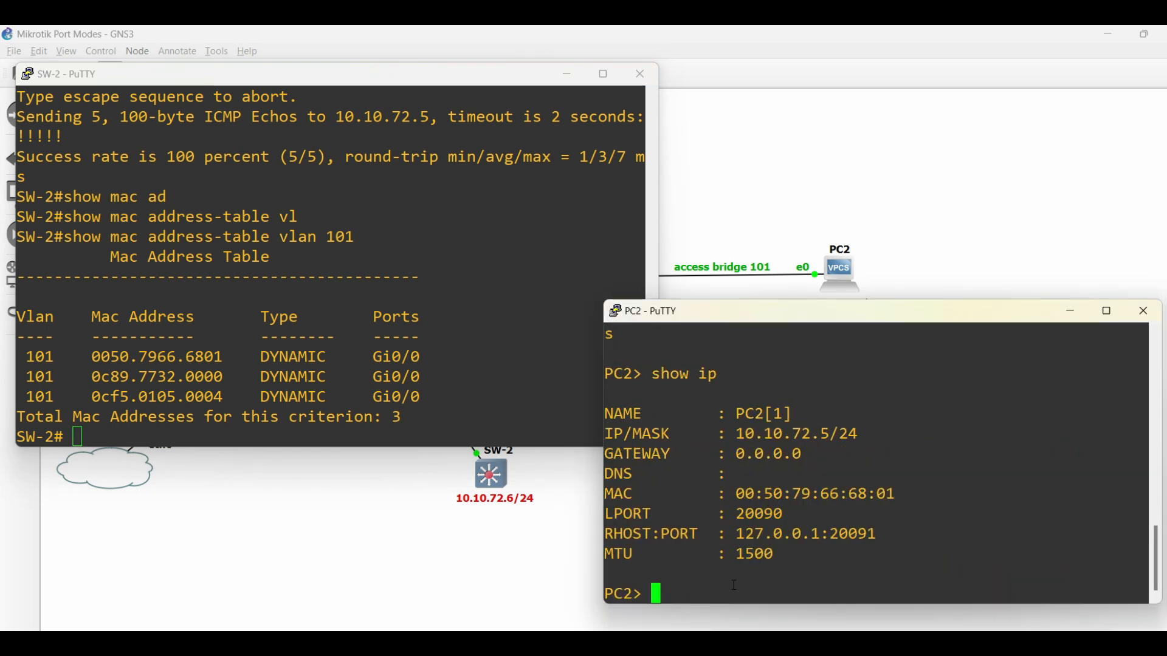
left_click_drag(867, 494, 899, 494)
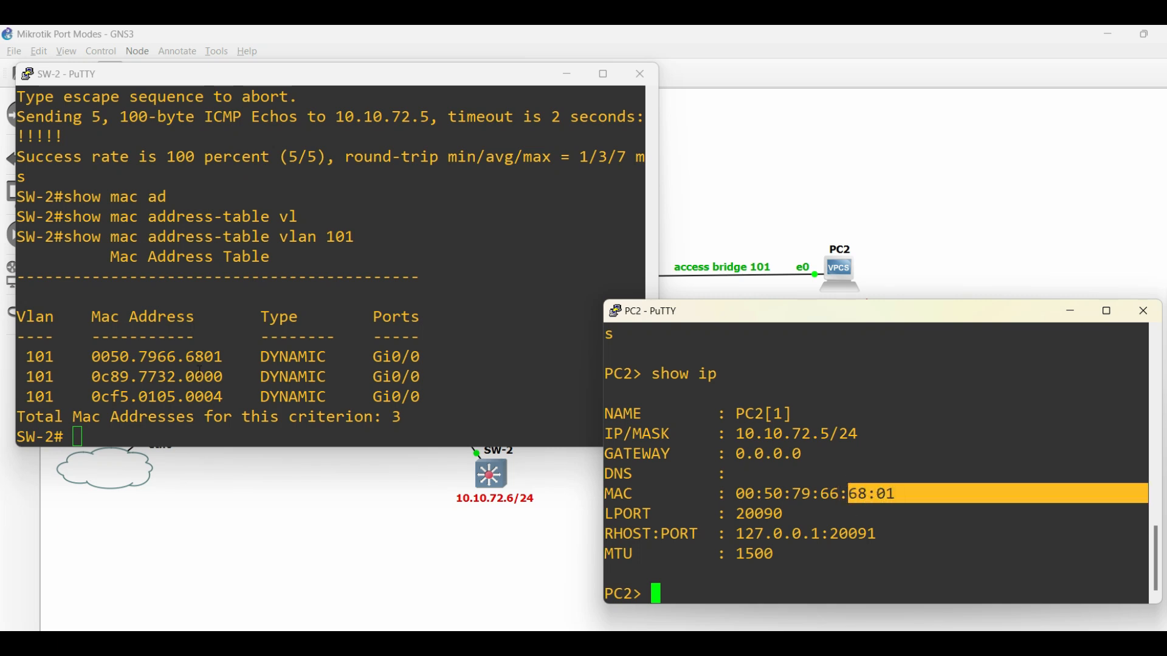
left_click_drag(186, 359, 227, 364)
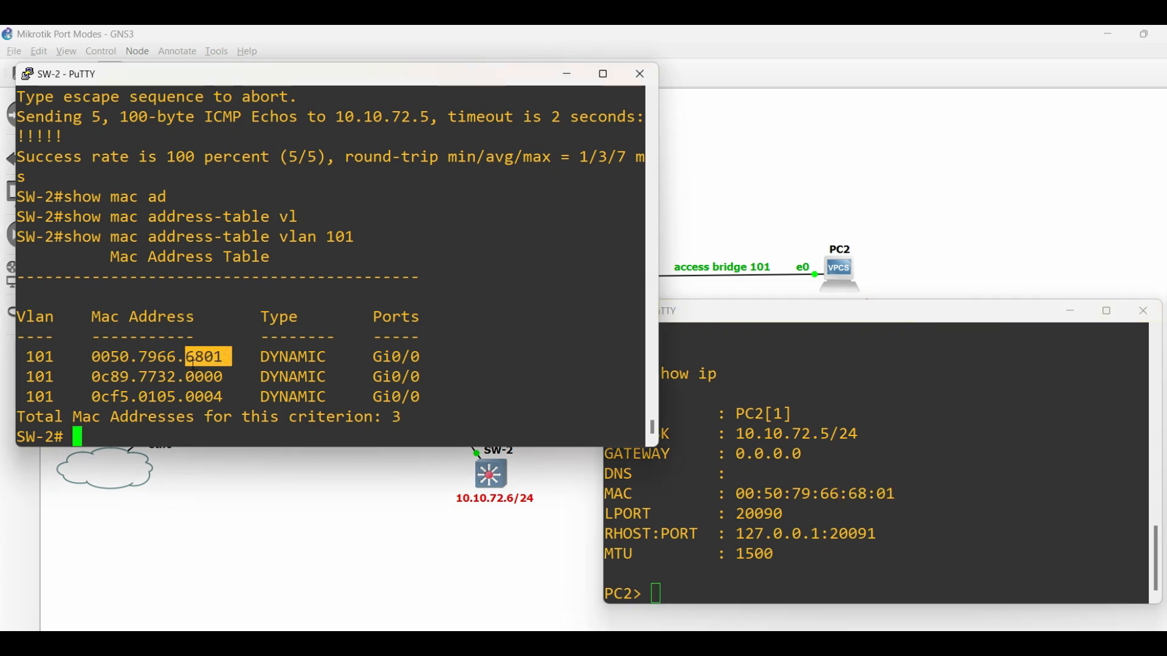
left_click(752, 534)
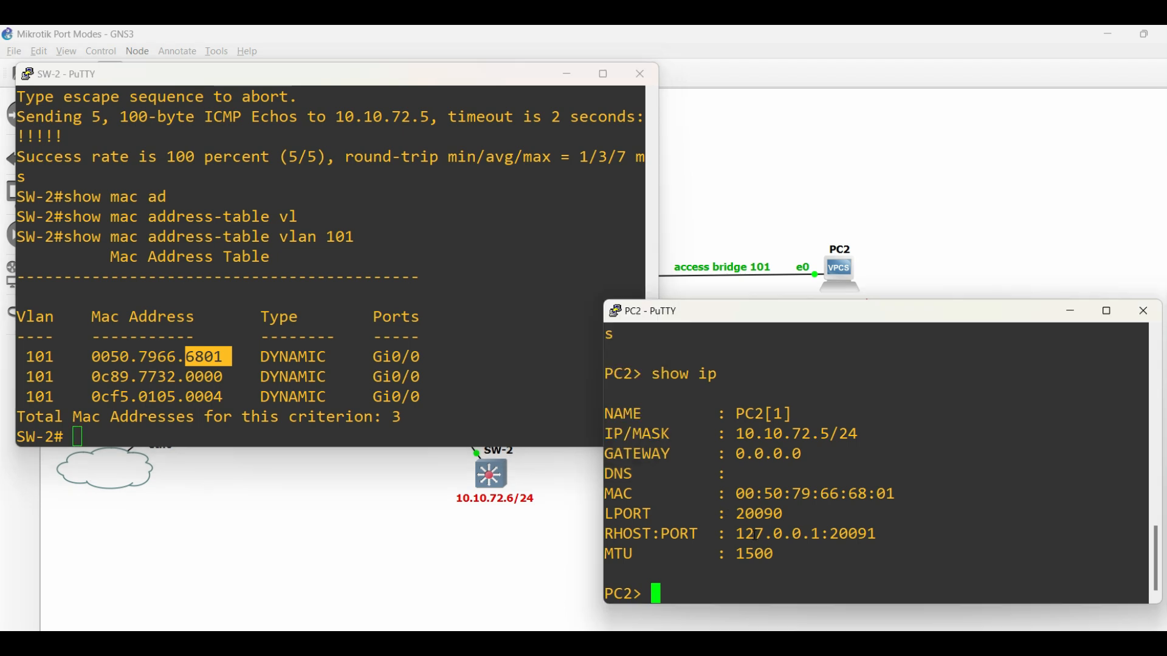
left_click(243, 396)
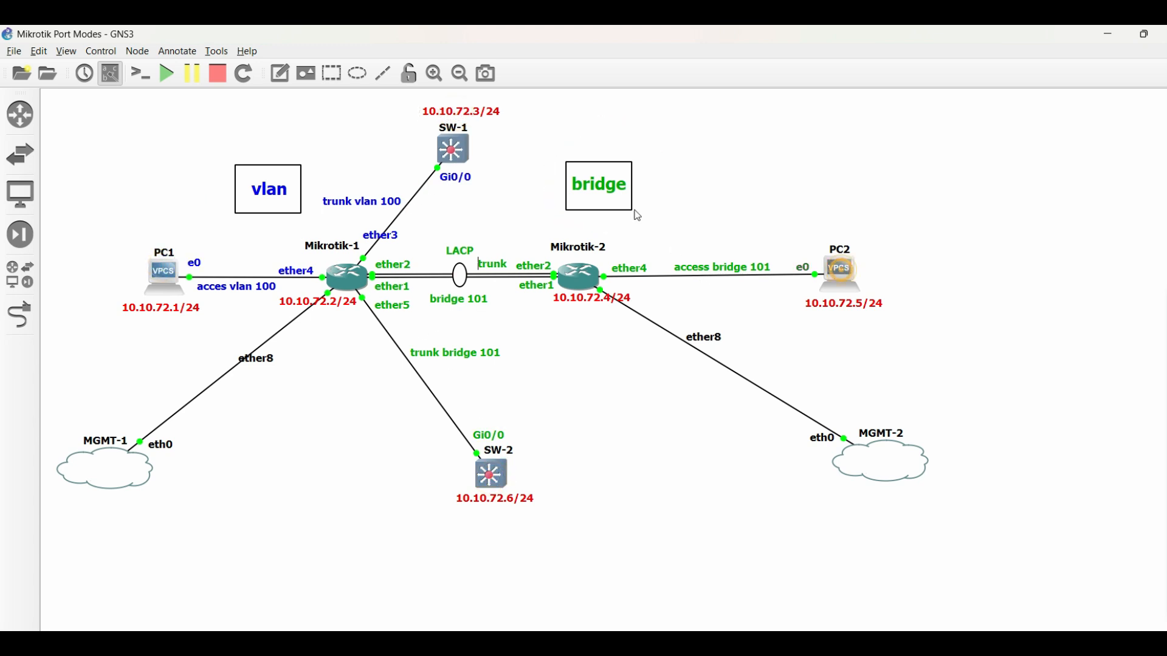
left_click(277, 189)
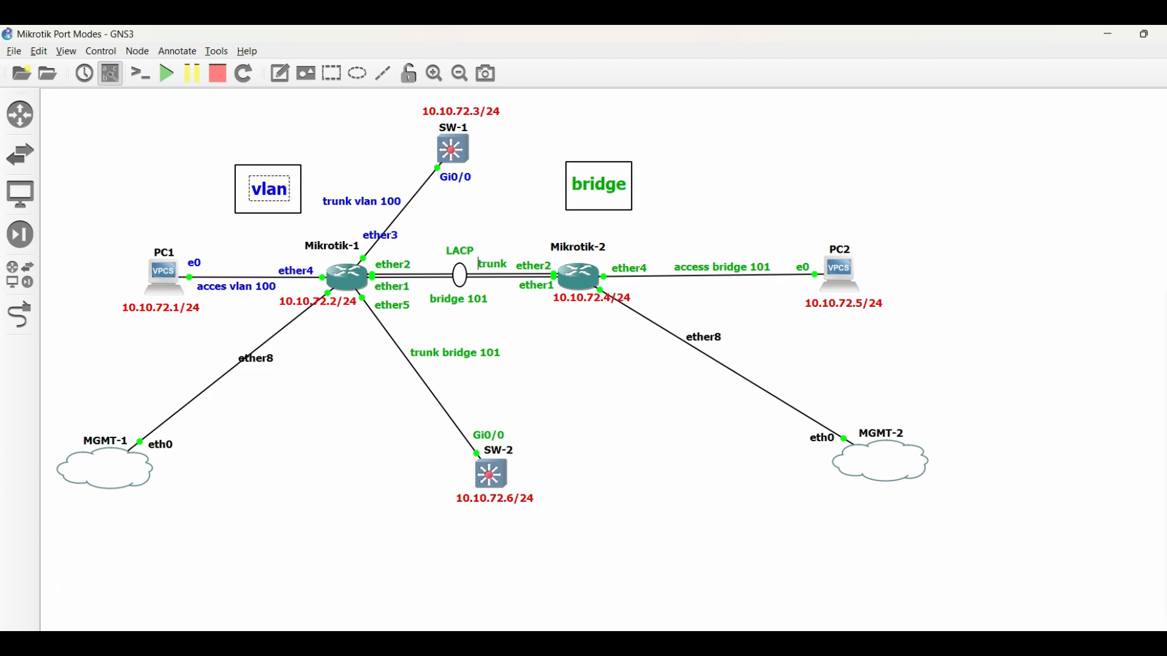